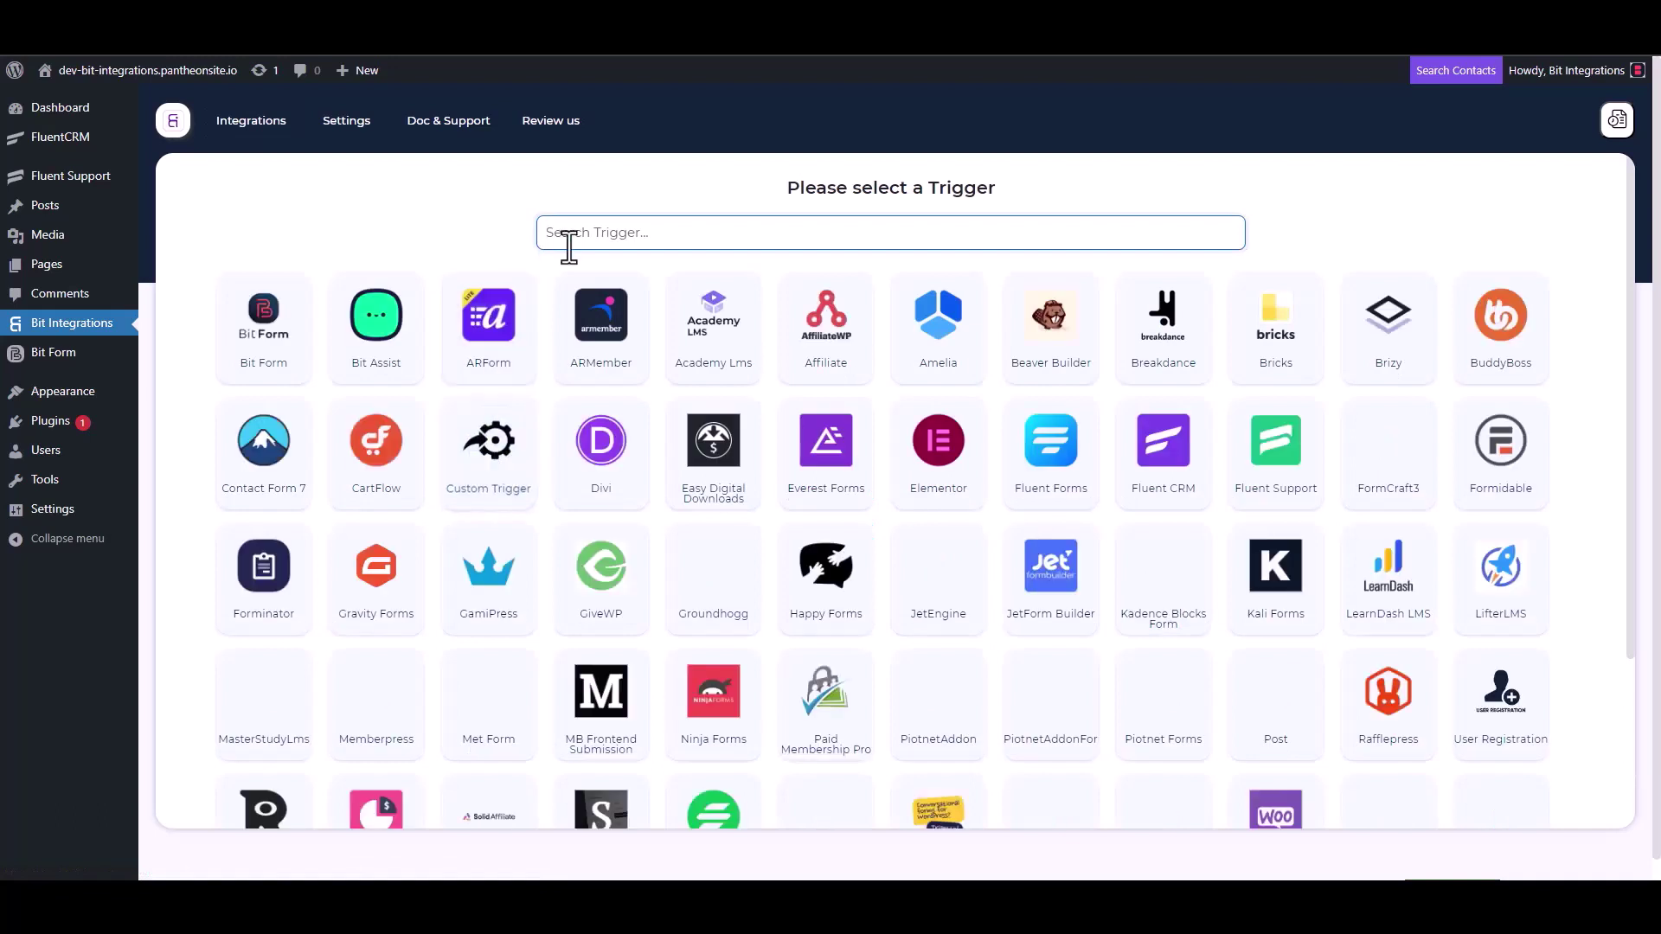
Step: Pick Fluent Support as the trigger, copy its webhook URL, and start fetching incoming data
{"action": "left_click", "coordinate": [1286, 485]}
{"action": "left_click", "coordinate": [1181, 416]}
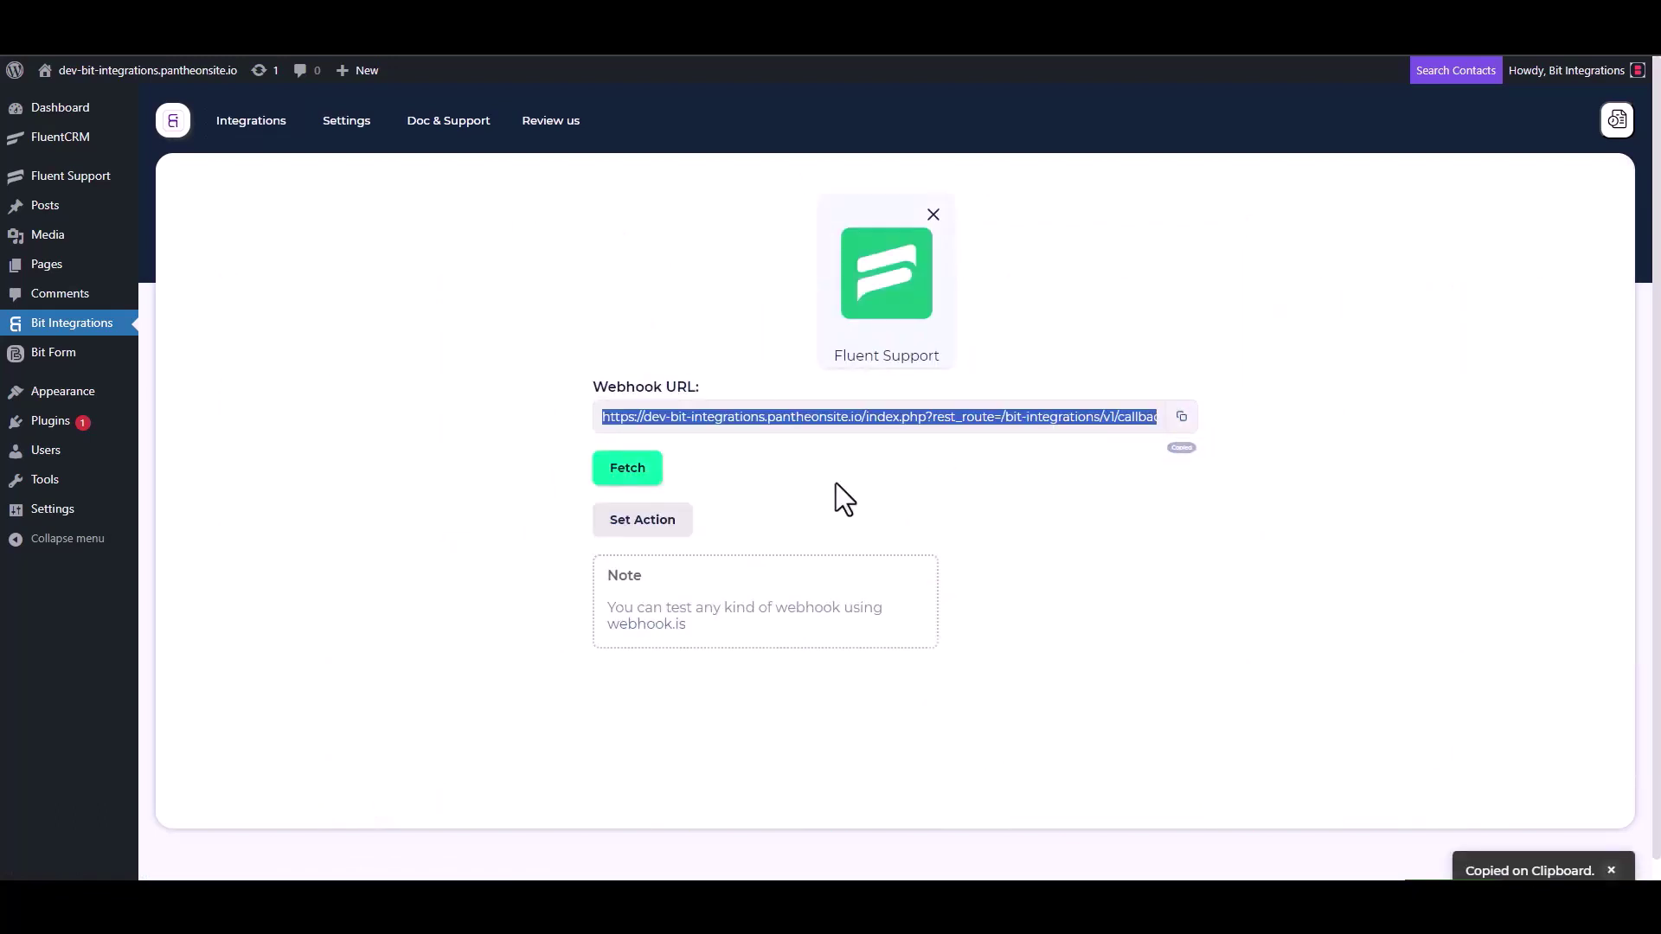
{"action": "left_click", "coordinate": [627, 471]}
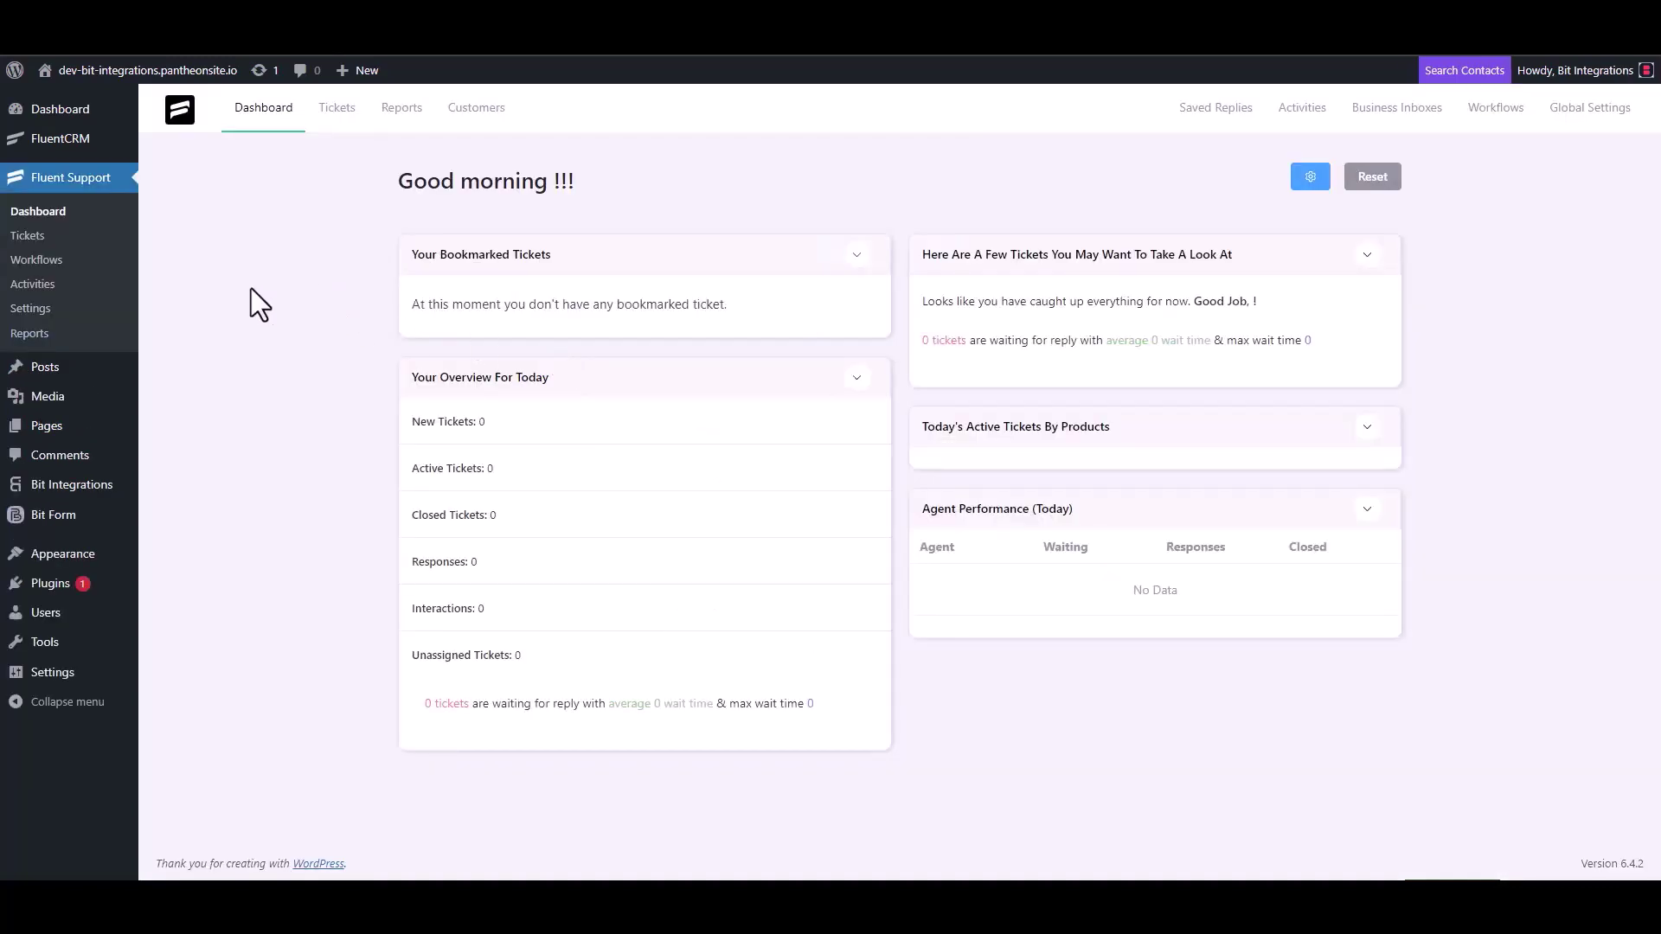
Step: Add a new Automatic workflow named 'Bit Integrations' from the Workflows page
{"action": "left_click", "coordinate": [54, 259]}
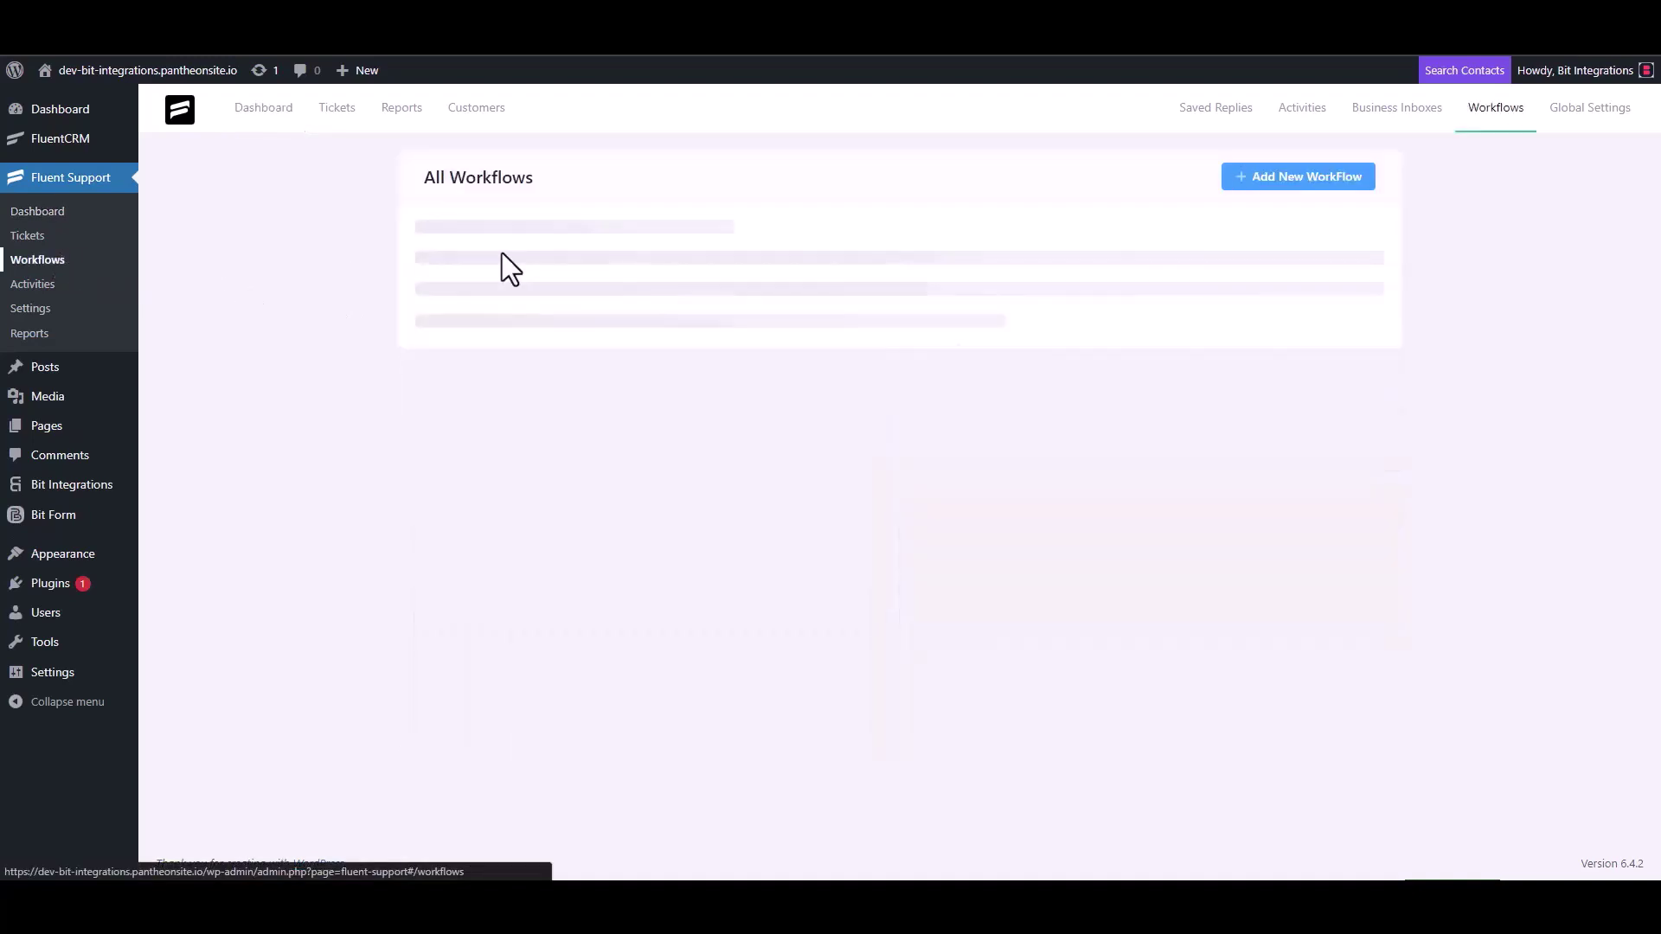
{"action": "left_click", "coordinate": [1272, 180]}
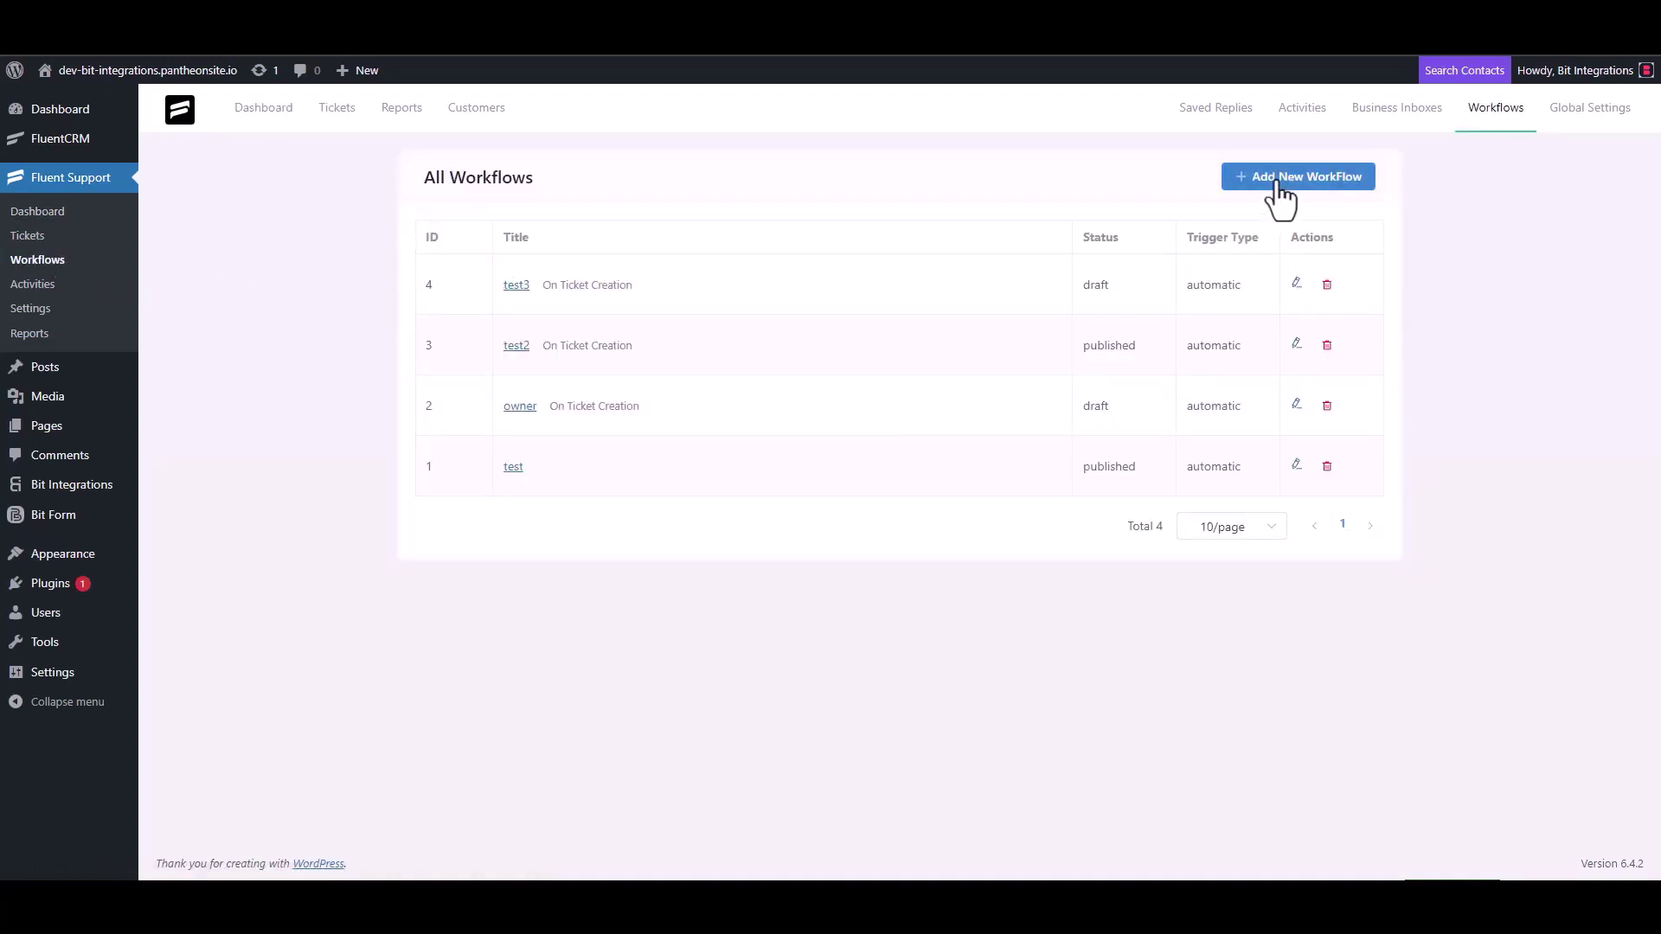
{"action": "left_click", "coordinate": [502, 206]}
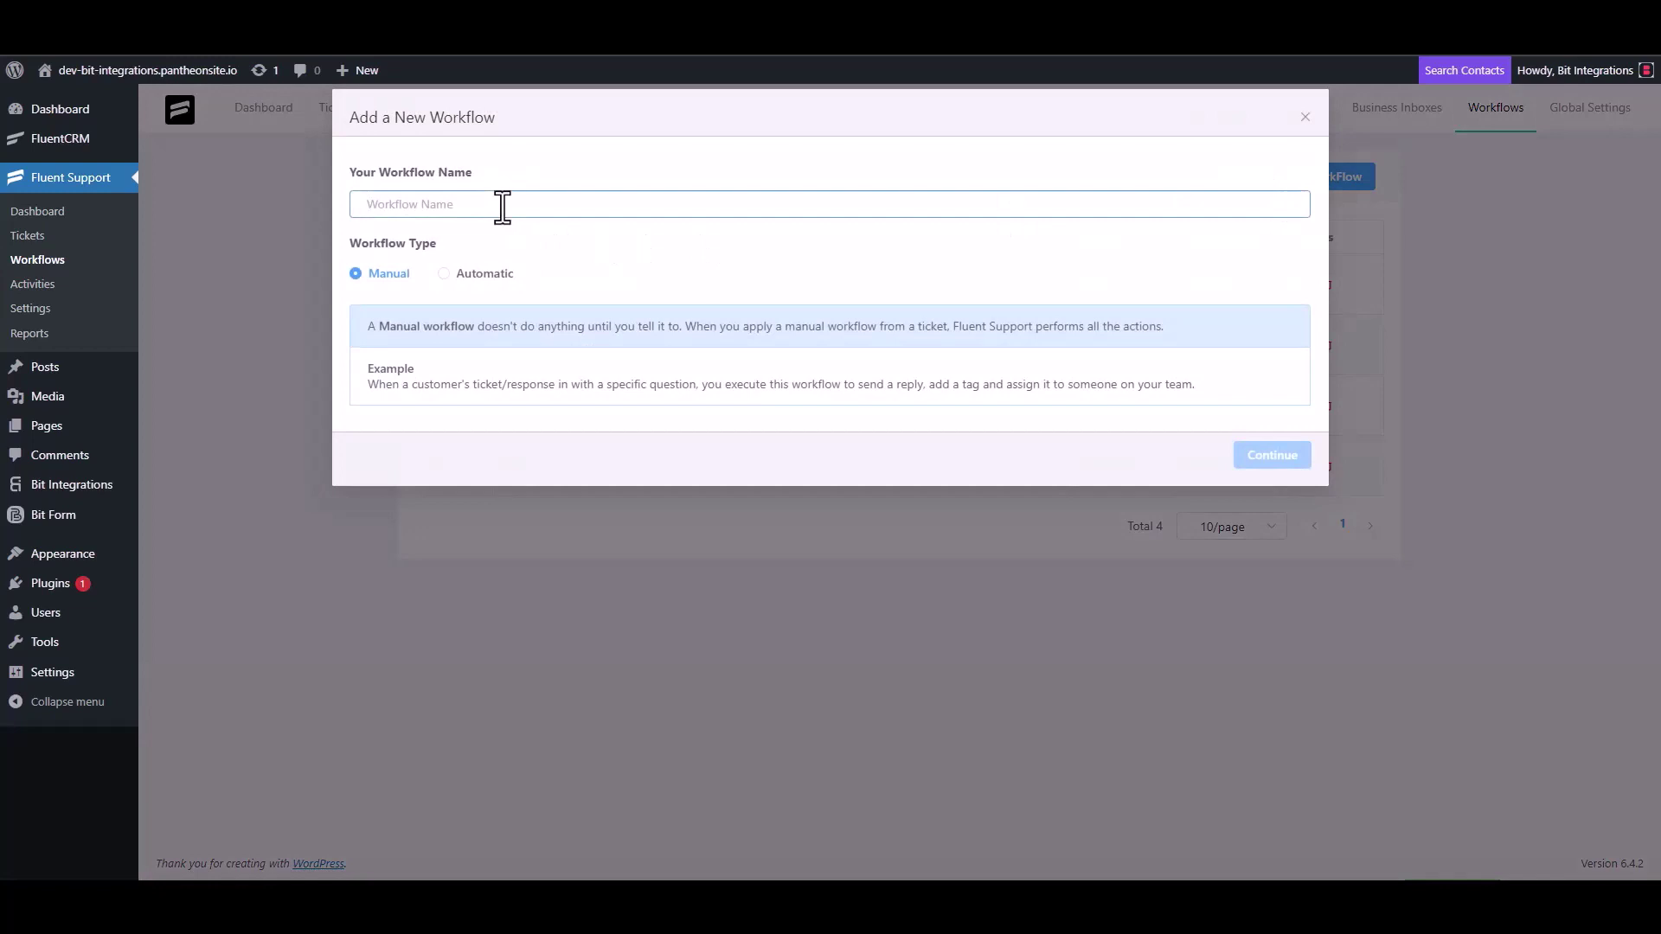
{"action": "type", "text": "Bit"}
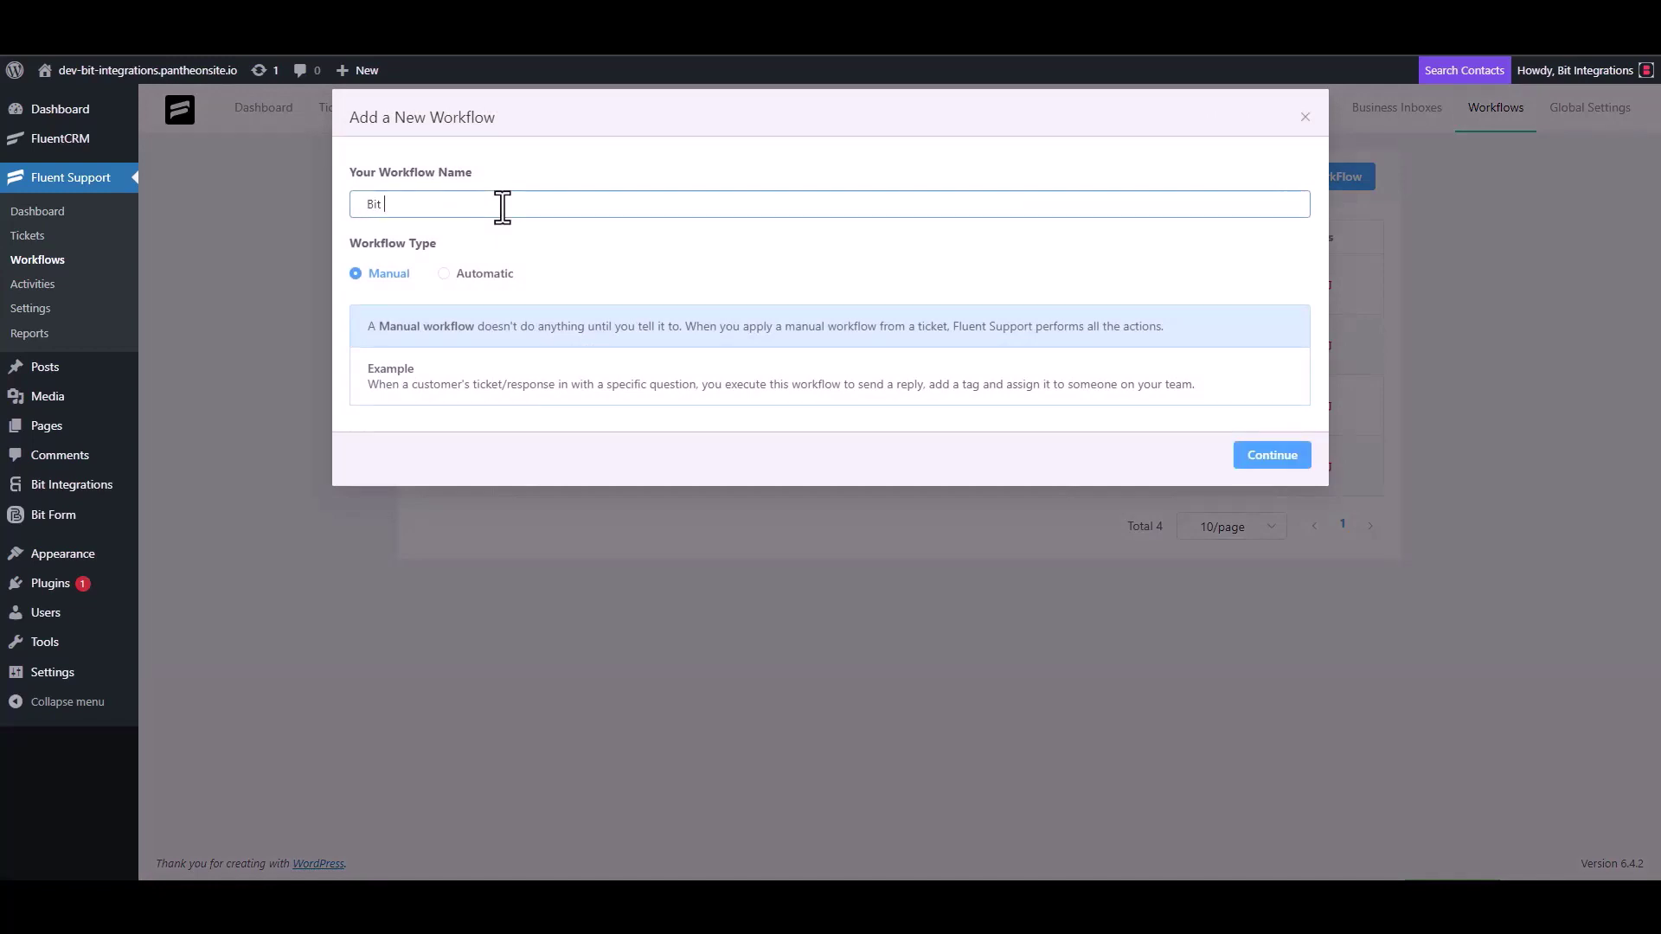
{"action": "type", "text": " Integrations"}
{"action": "left_click", "coordinate": [467, 274]}
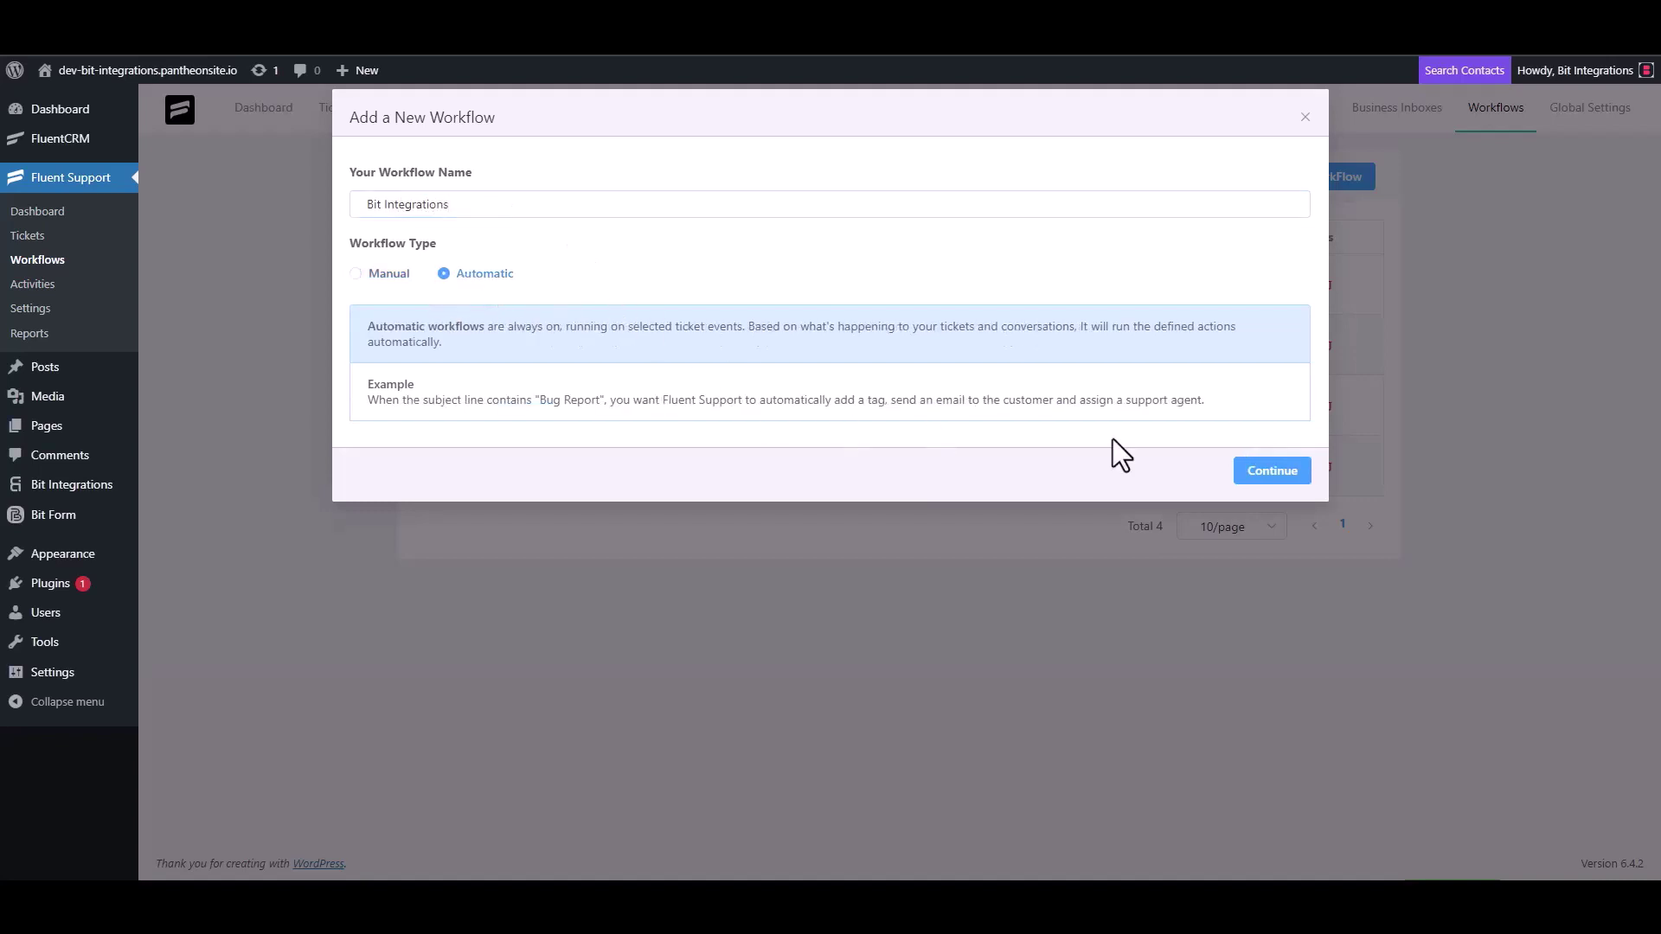
{"action": "left_click", "coordinate": [1270, 474]}
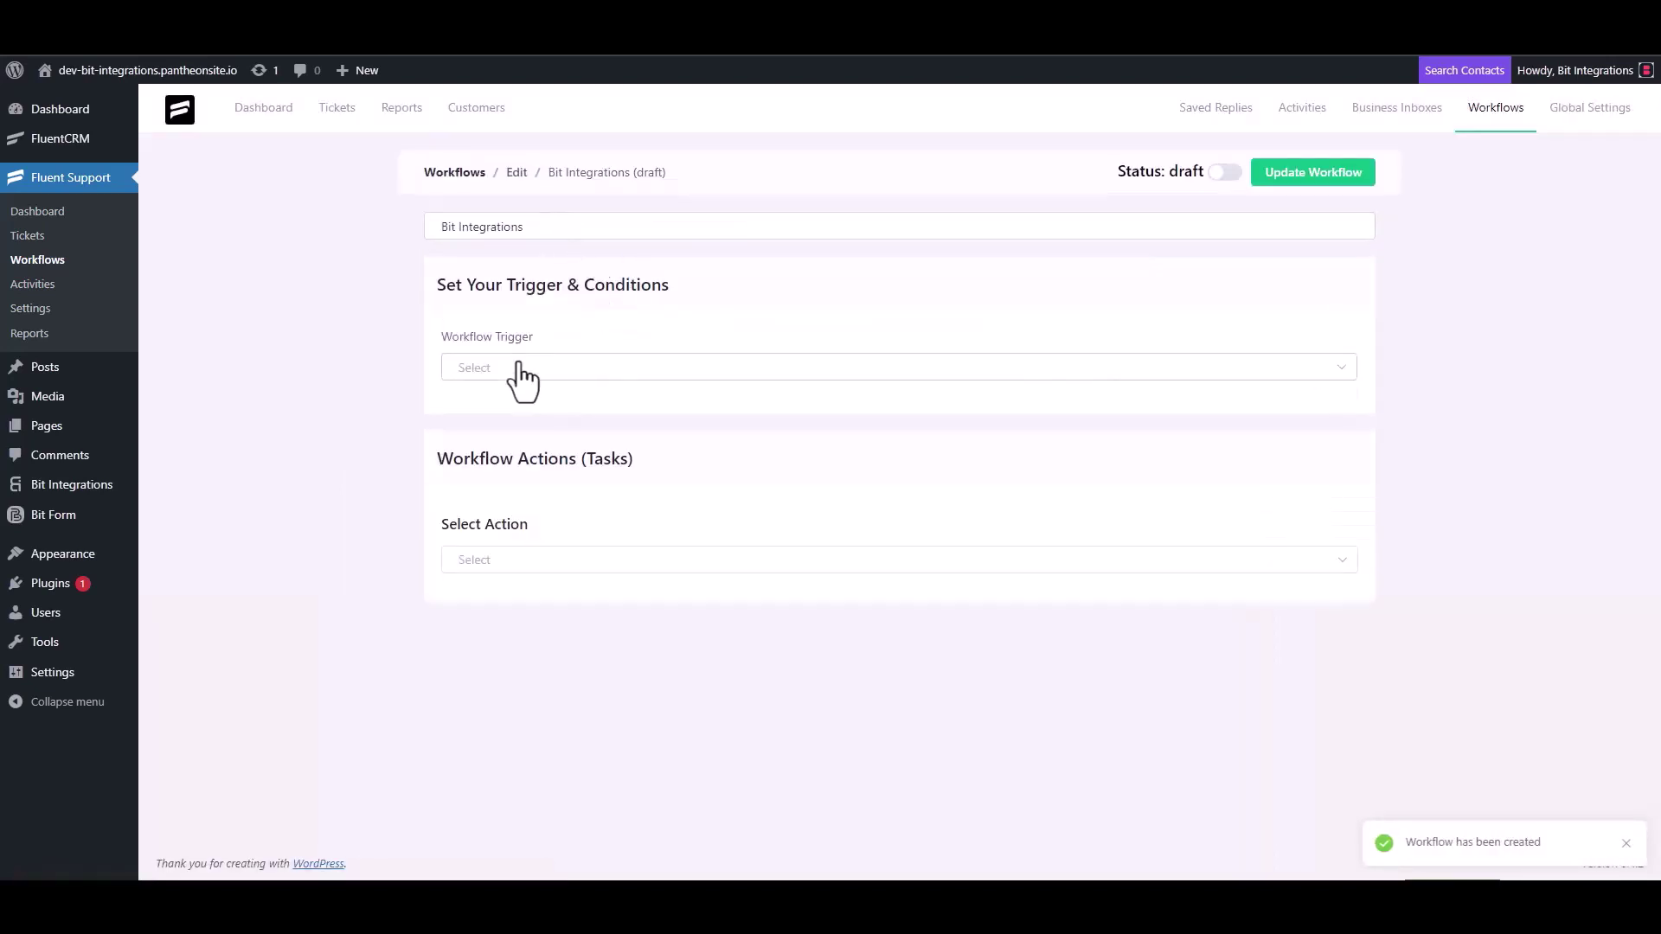
Step: Make the workflow run On Ticket Creation with a Trigger Outgoing Webhook action
{"action": "left_click", "coordinate": [518, 368]}
{"action": "left_click", "coordinate": [510, 412]}
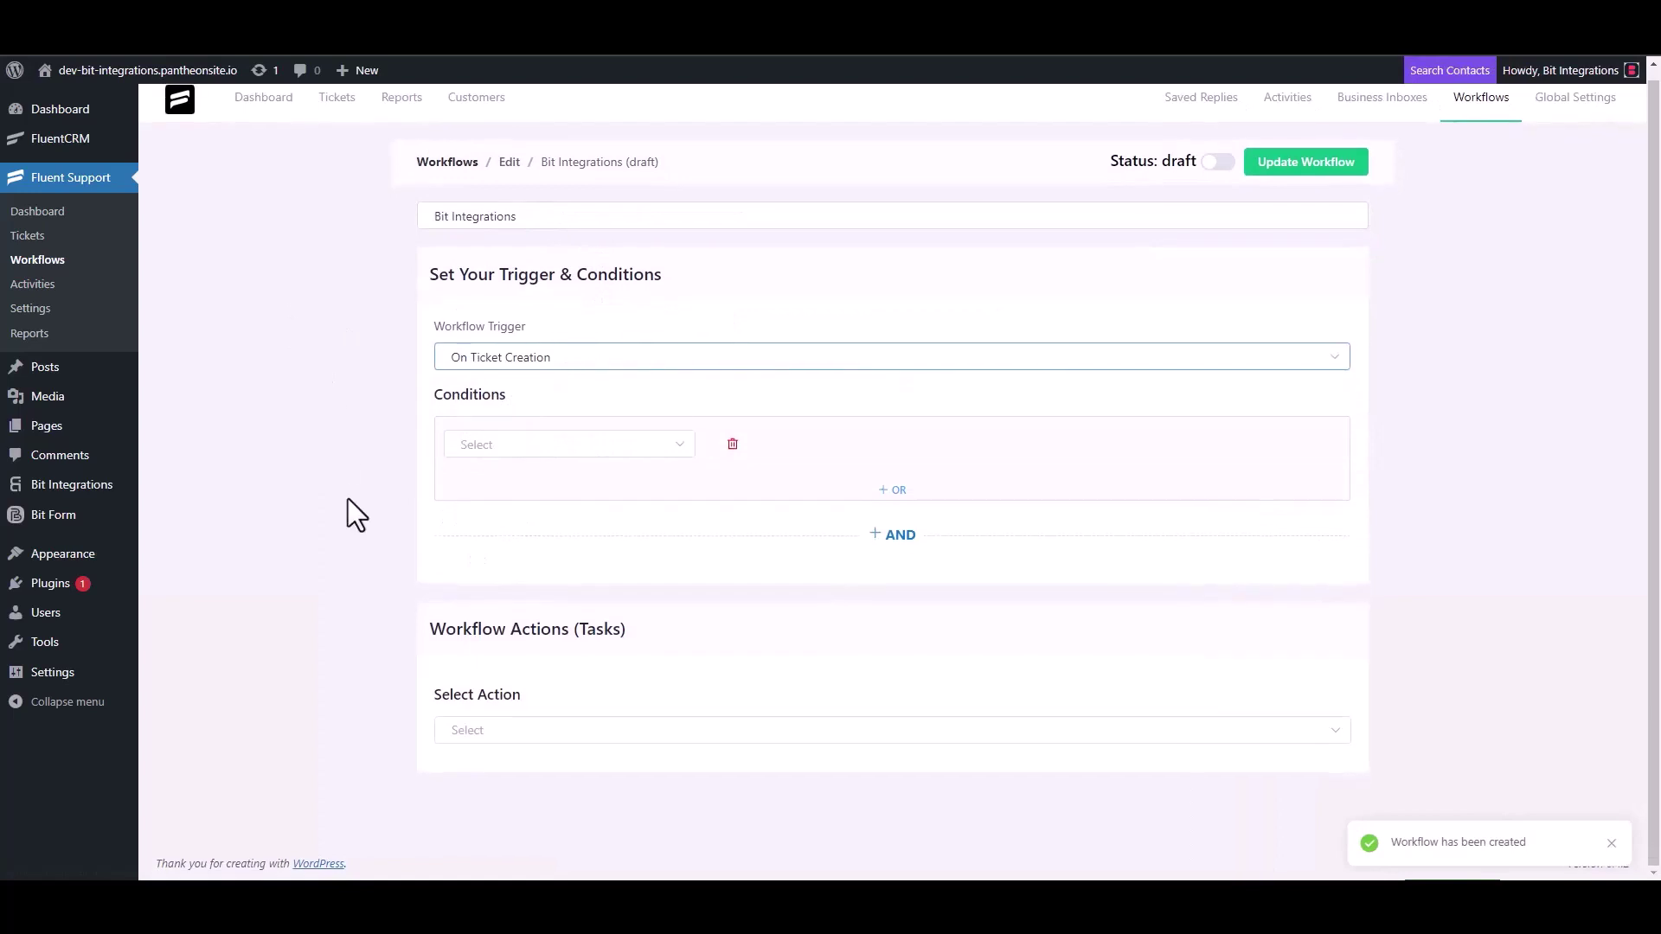
{"action": "left_click", "coordinate": [484, 728]}
{"action": "scroll", "coordinate": [510, 601], "scroll_direction": "down", "scroll_amount": 4}
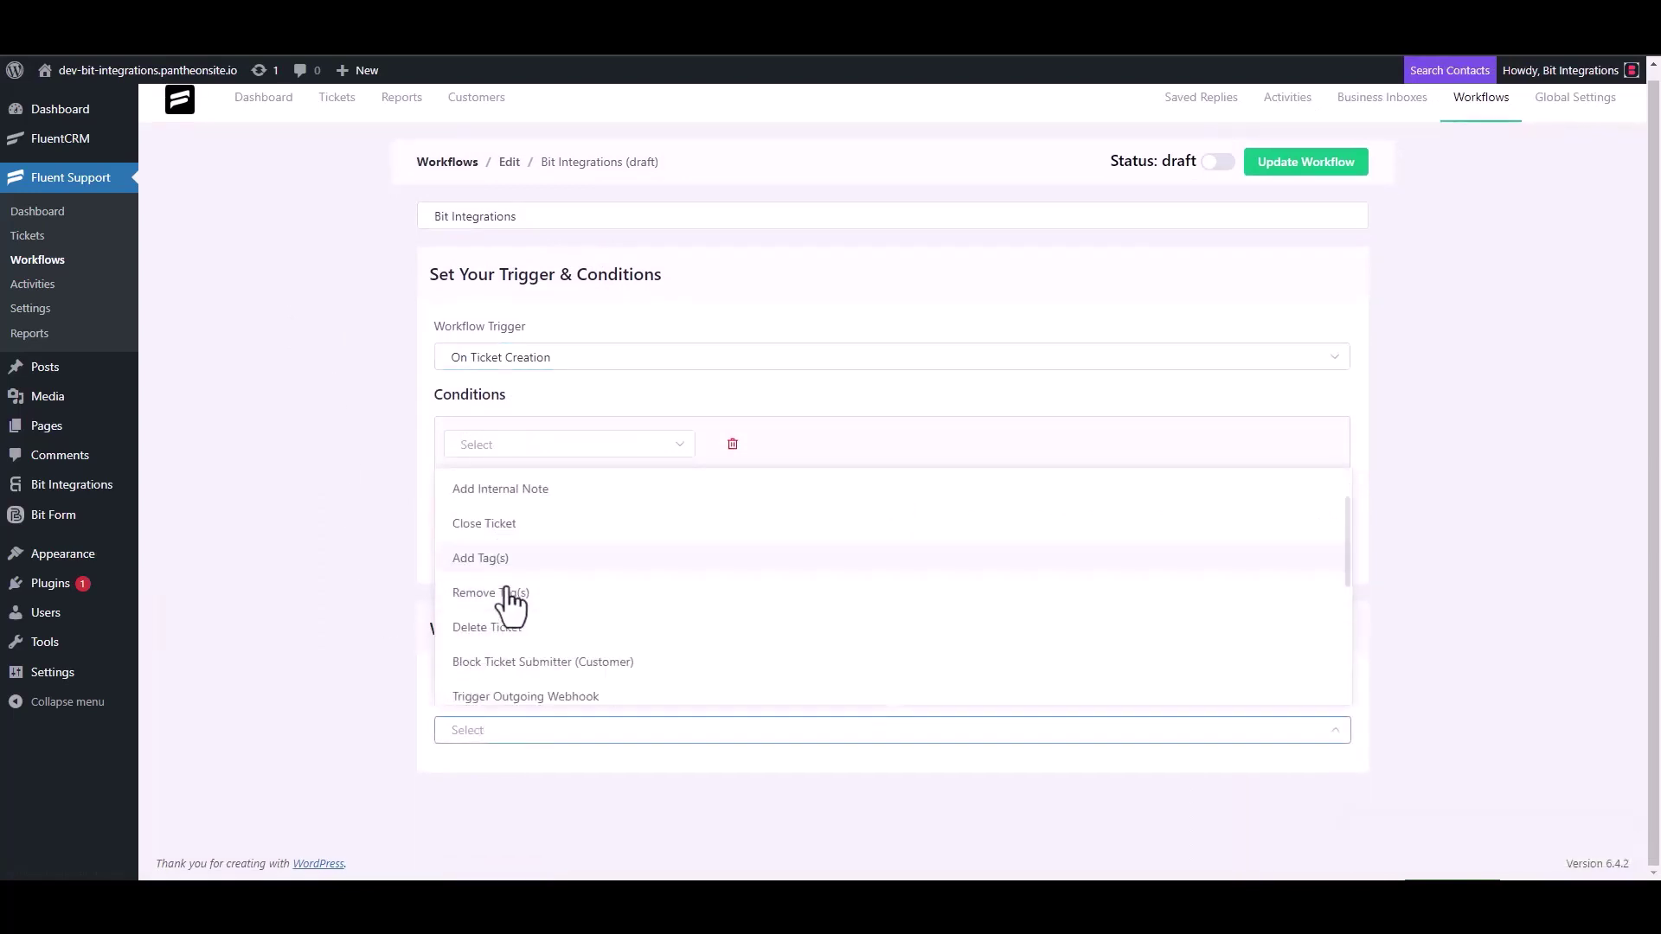
{"action": "left_click", "coordinate": [571, 494]}
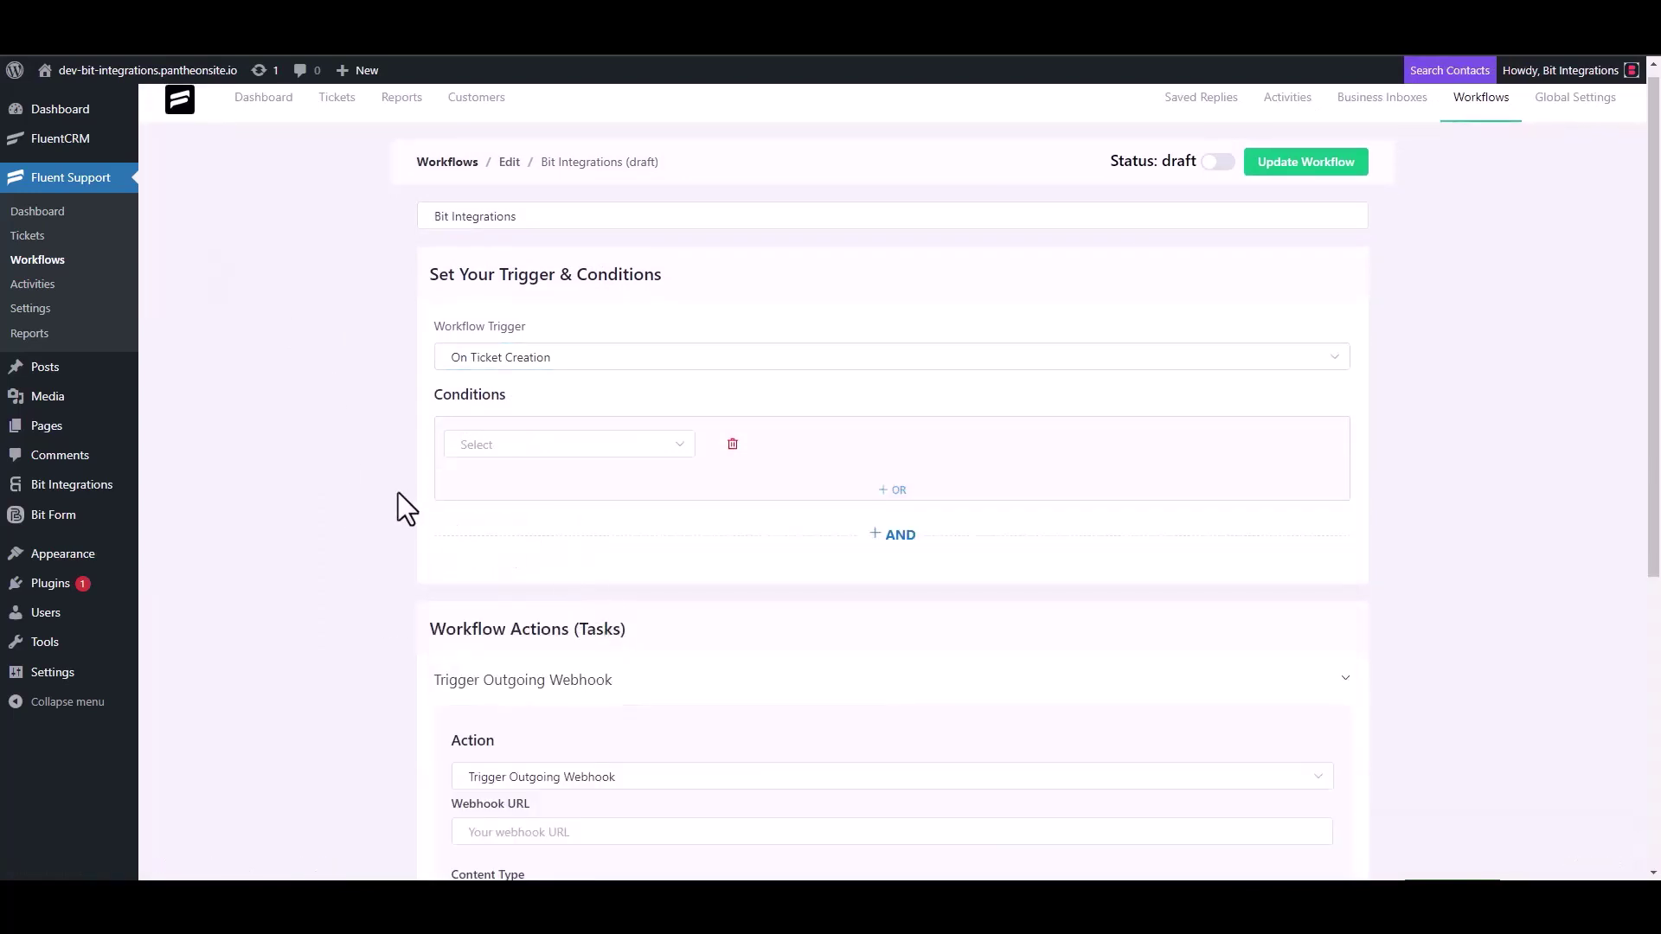
Step: Paste the Bit Integrations webhook URL, title the action 'Bit Integrations', save, and publish
{"action": "scroll", "coordinate": [400, 501], "scroll_direction": "down", "scroll_amount": 4}
{"action": "left_click", "coordinate": [562, 488]}
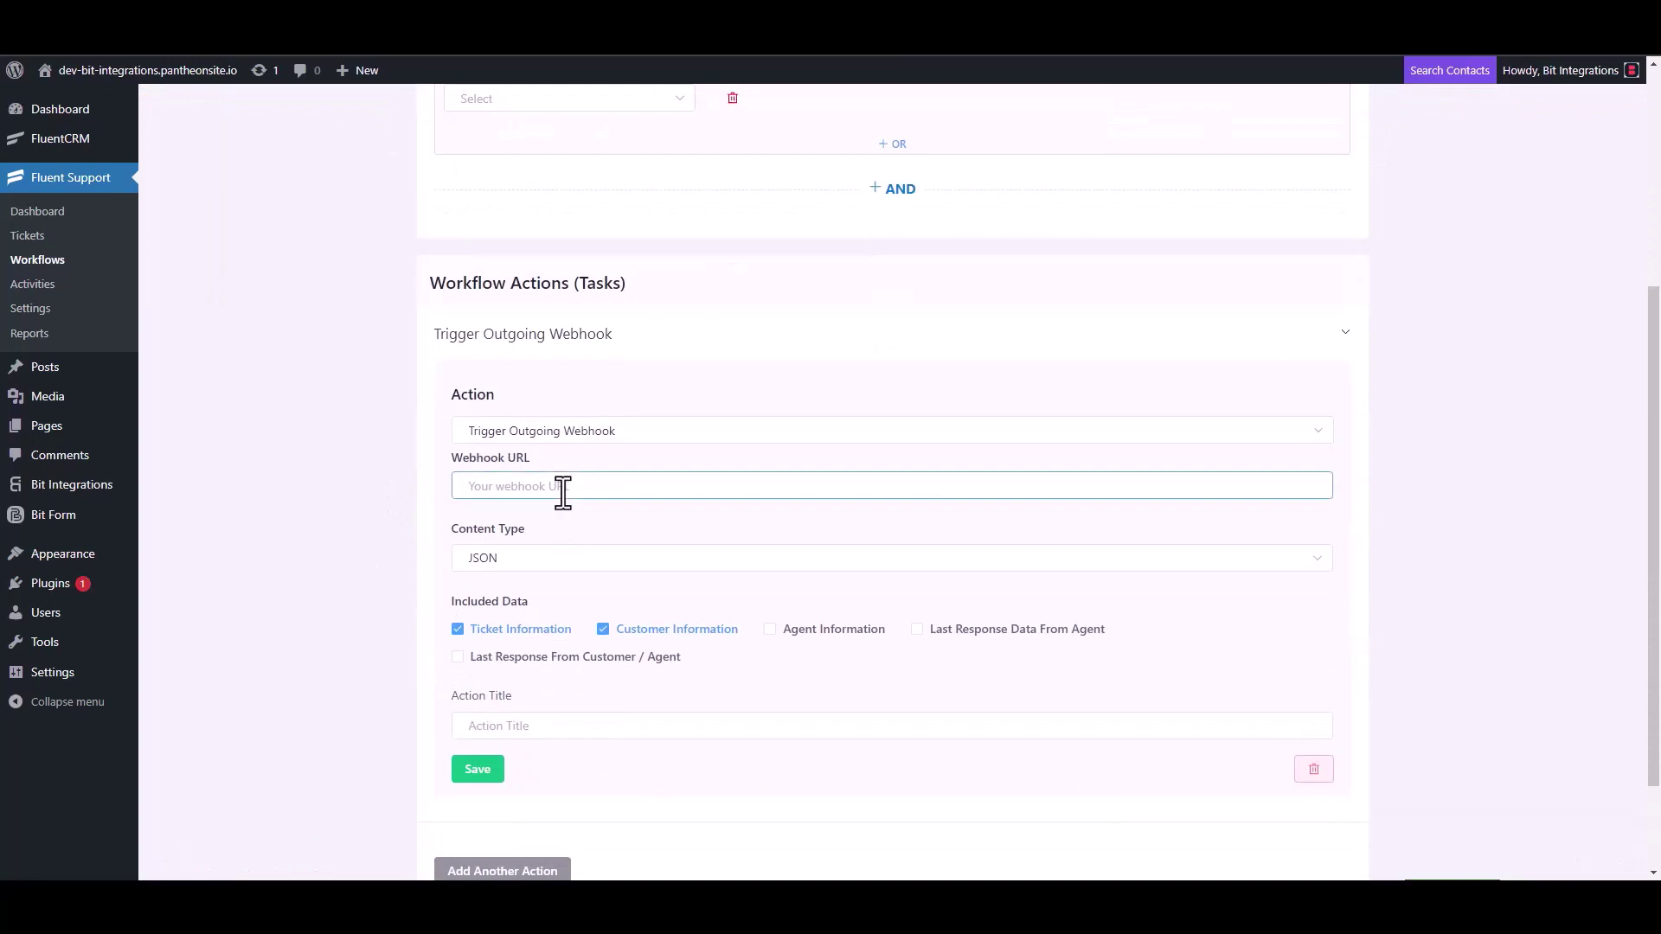
{"action": "key", "text": "ctrl+v"}
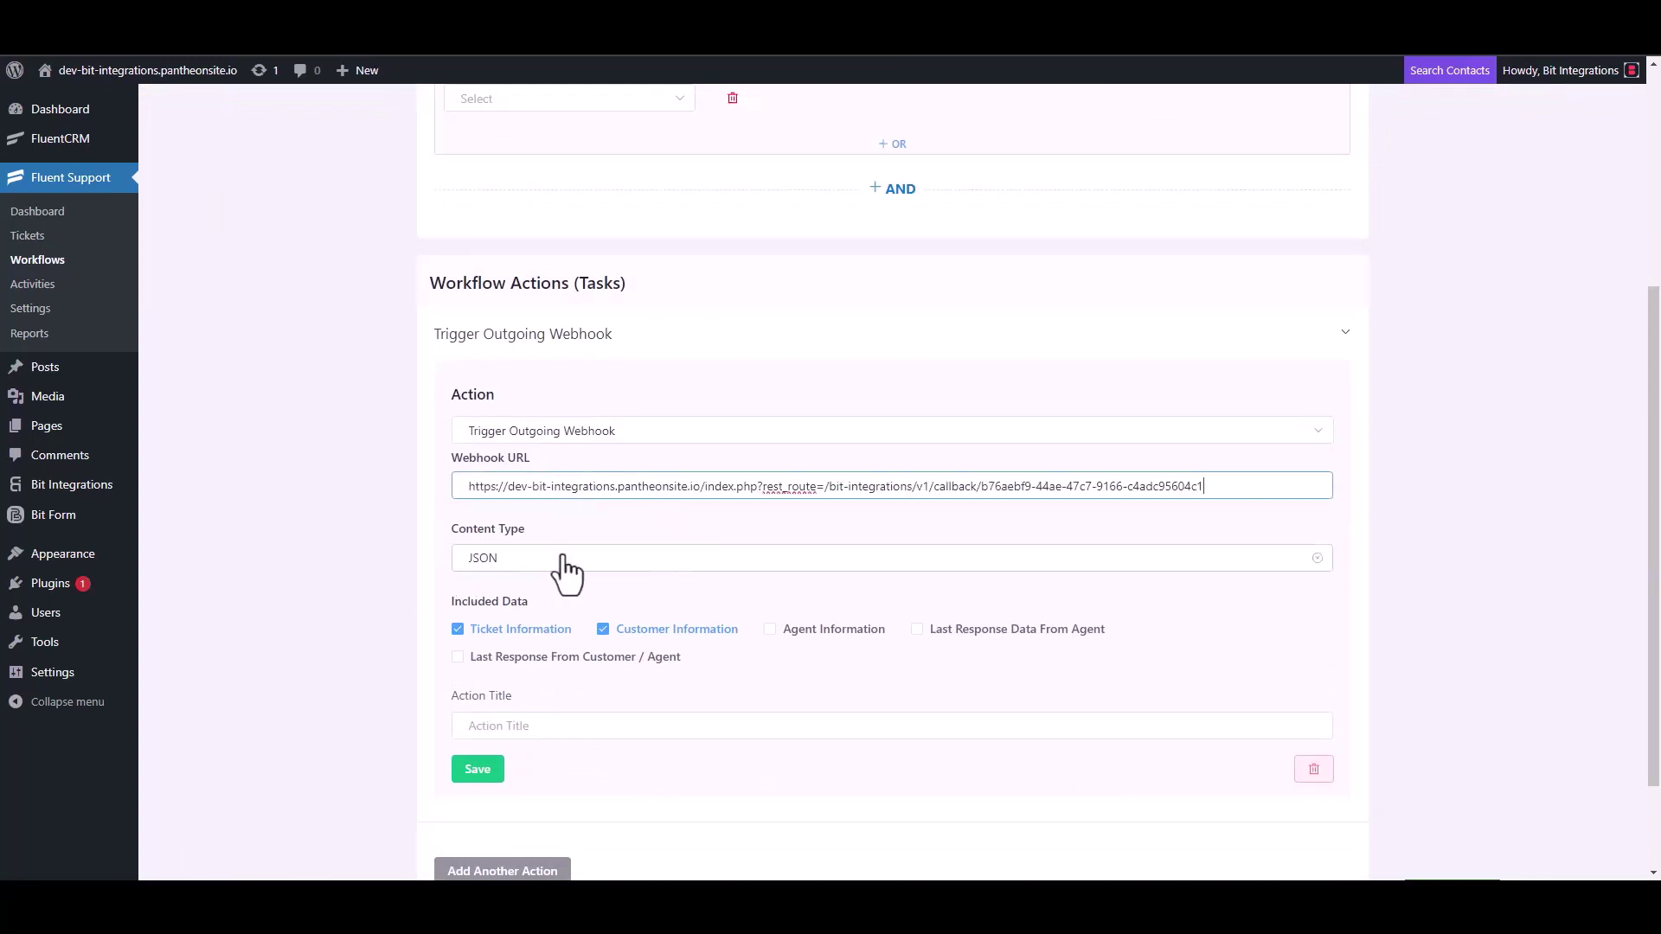
{"action": "scroll", "coordinate": [567, 571], "scroll_direction": "down", "scroll_amount": 2}
{"action": "left_click", "coordinate": [519, 598]}
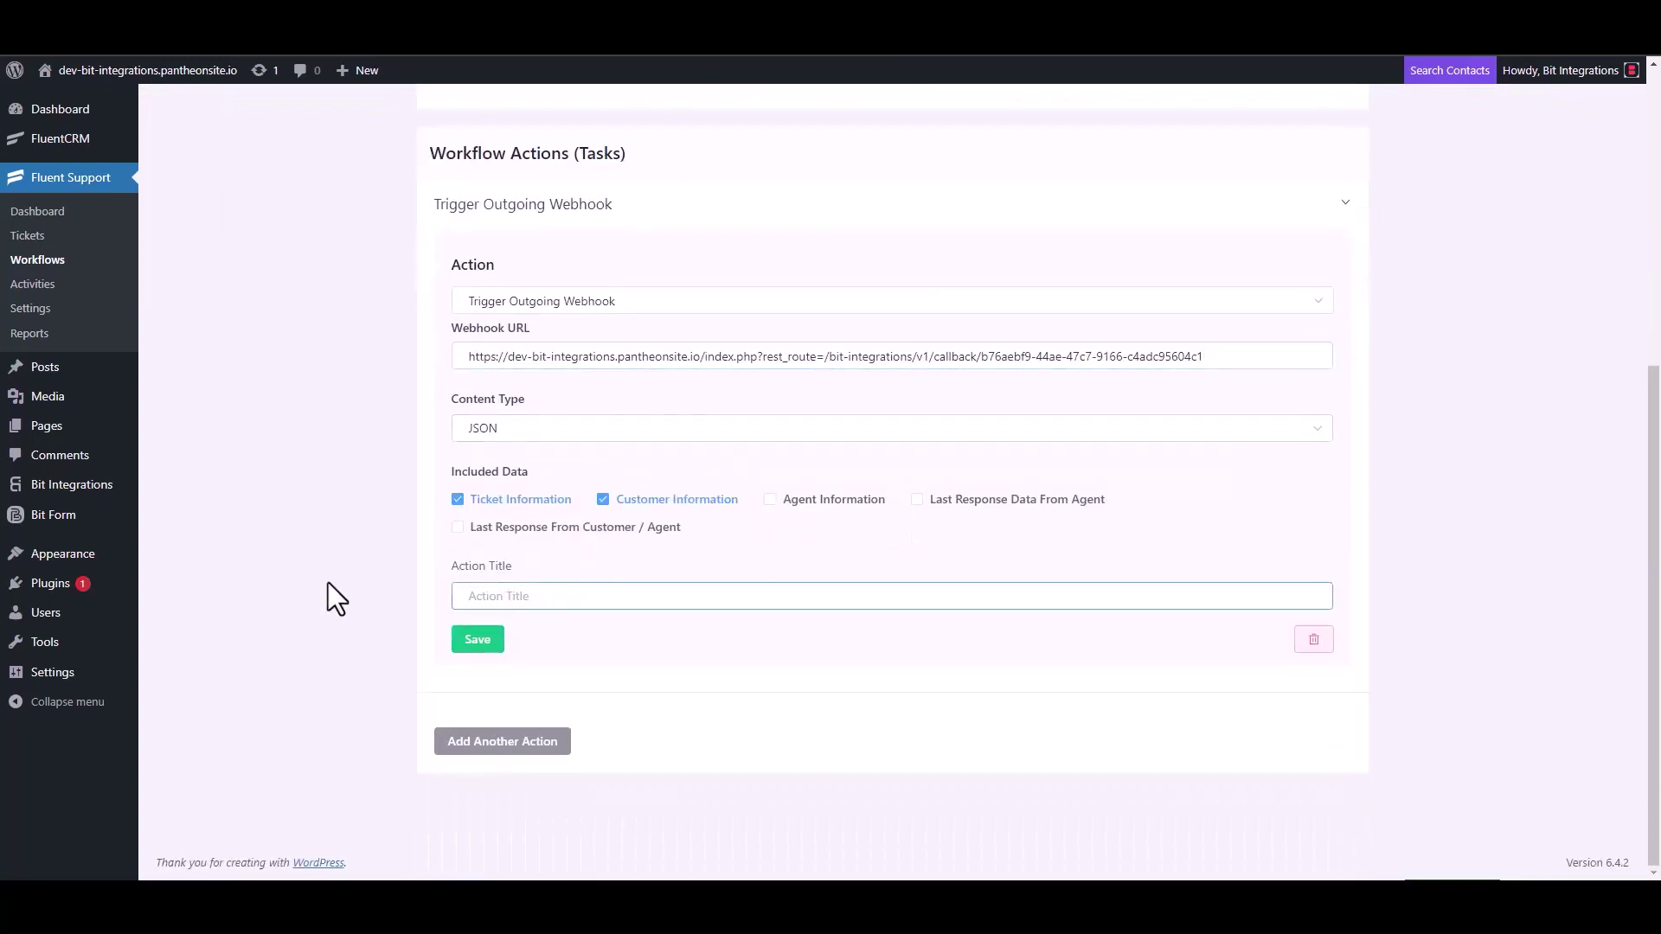
{"action": "type", "text": "Bit Integrations"}
{"action": "left_click", "coordinate": [475, 645]}
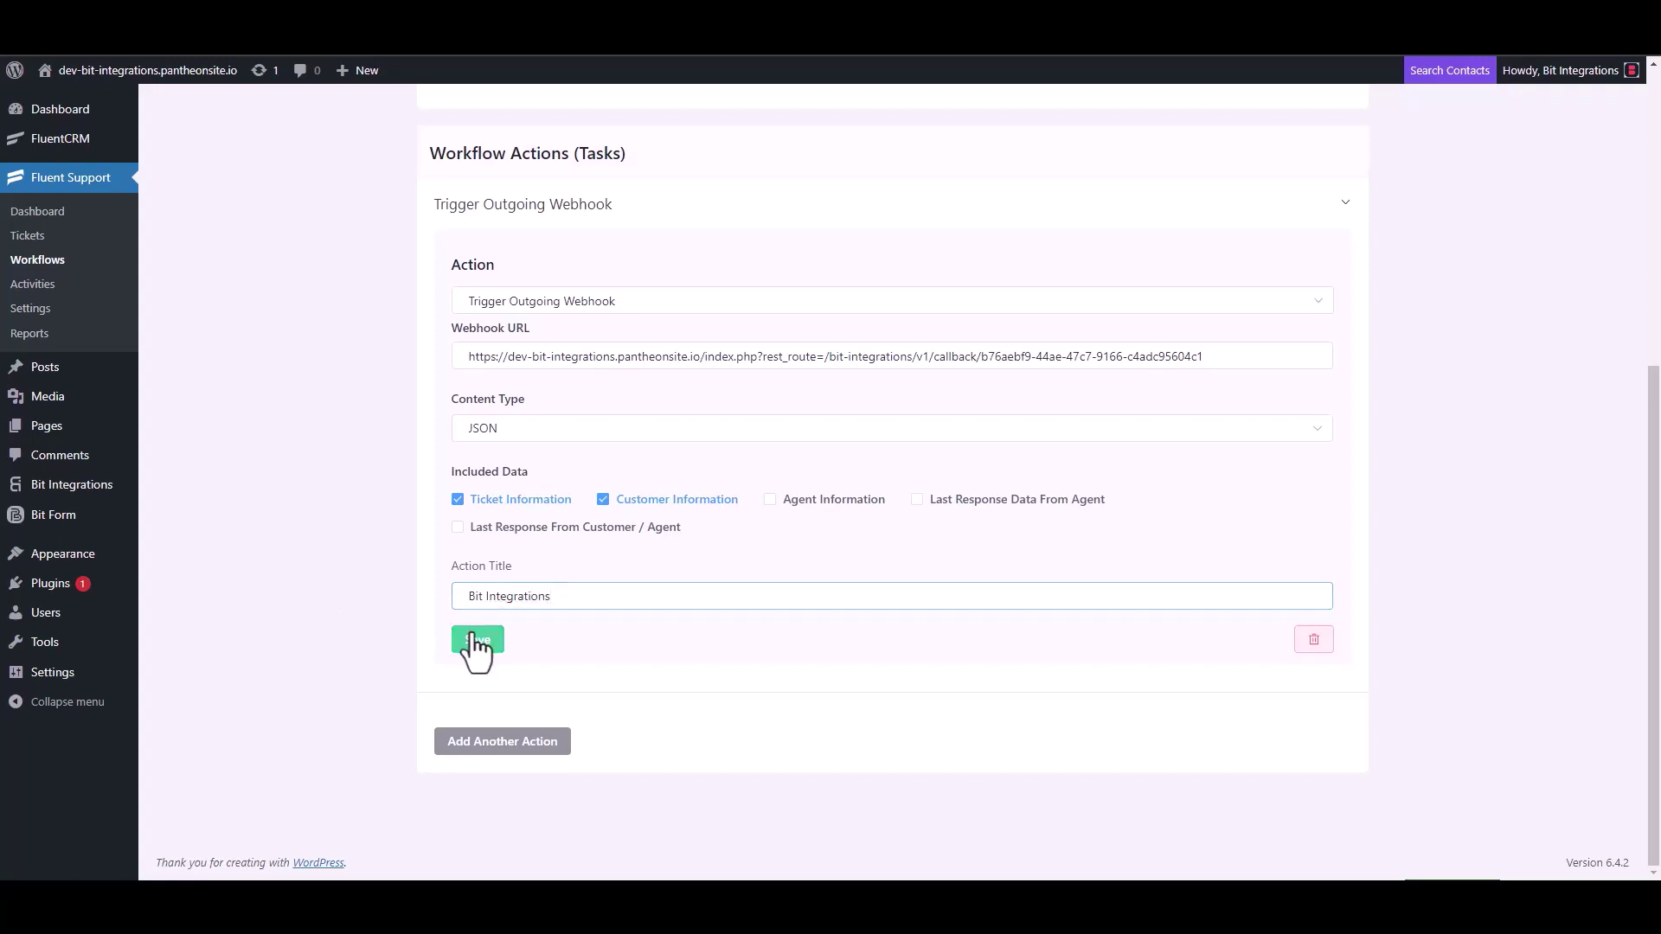
{"action": "left_click", "coordinate": [1218, 160]}
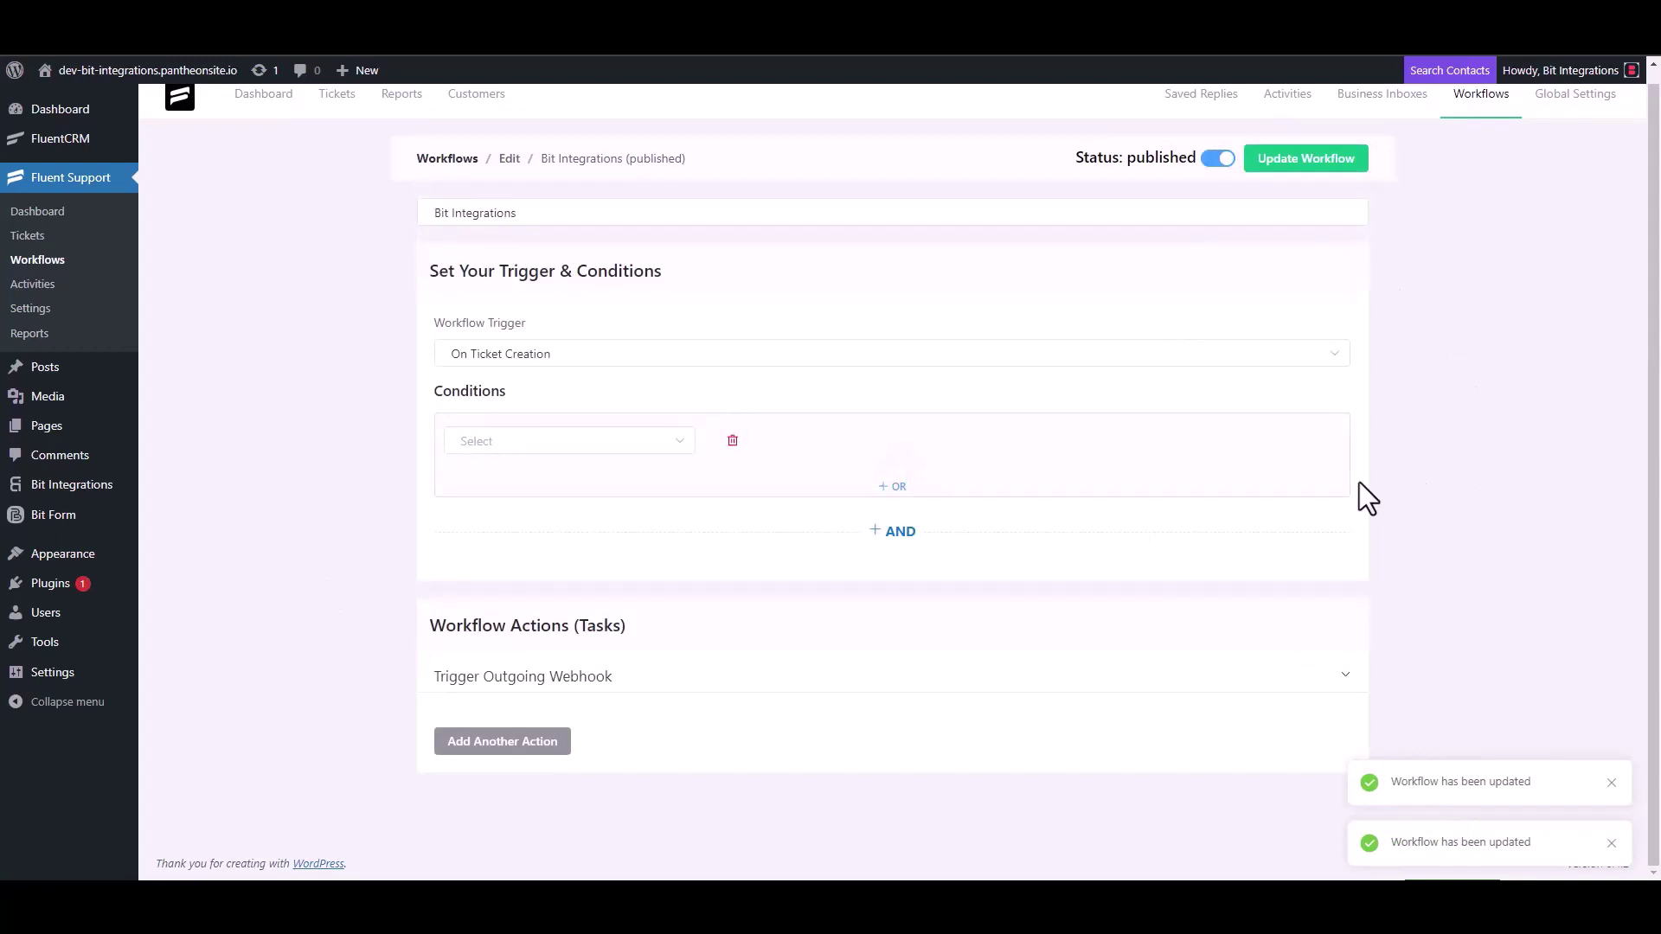
Step: Start a new ticket and create a new contact named 'test' with the contact's e-mail
{"action": "left_click", "coordinate": [41, 242]}
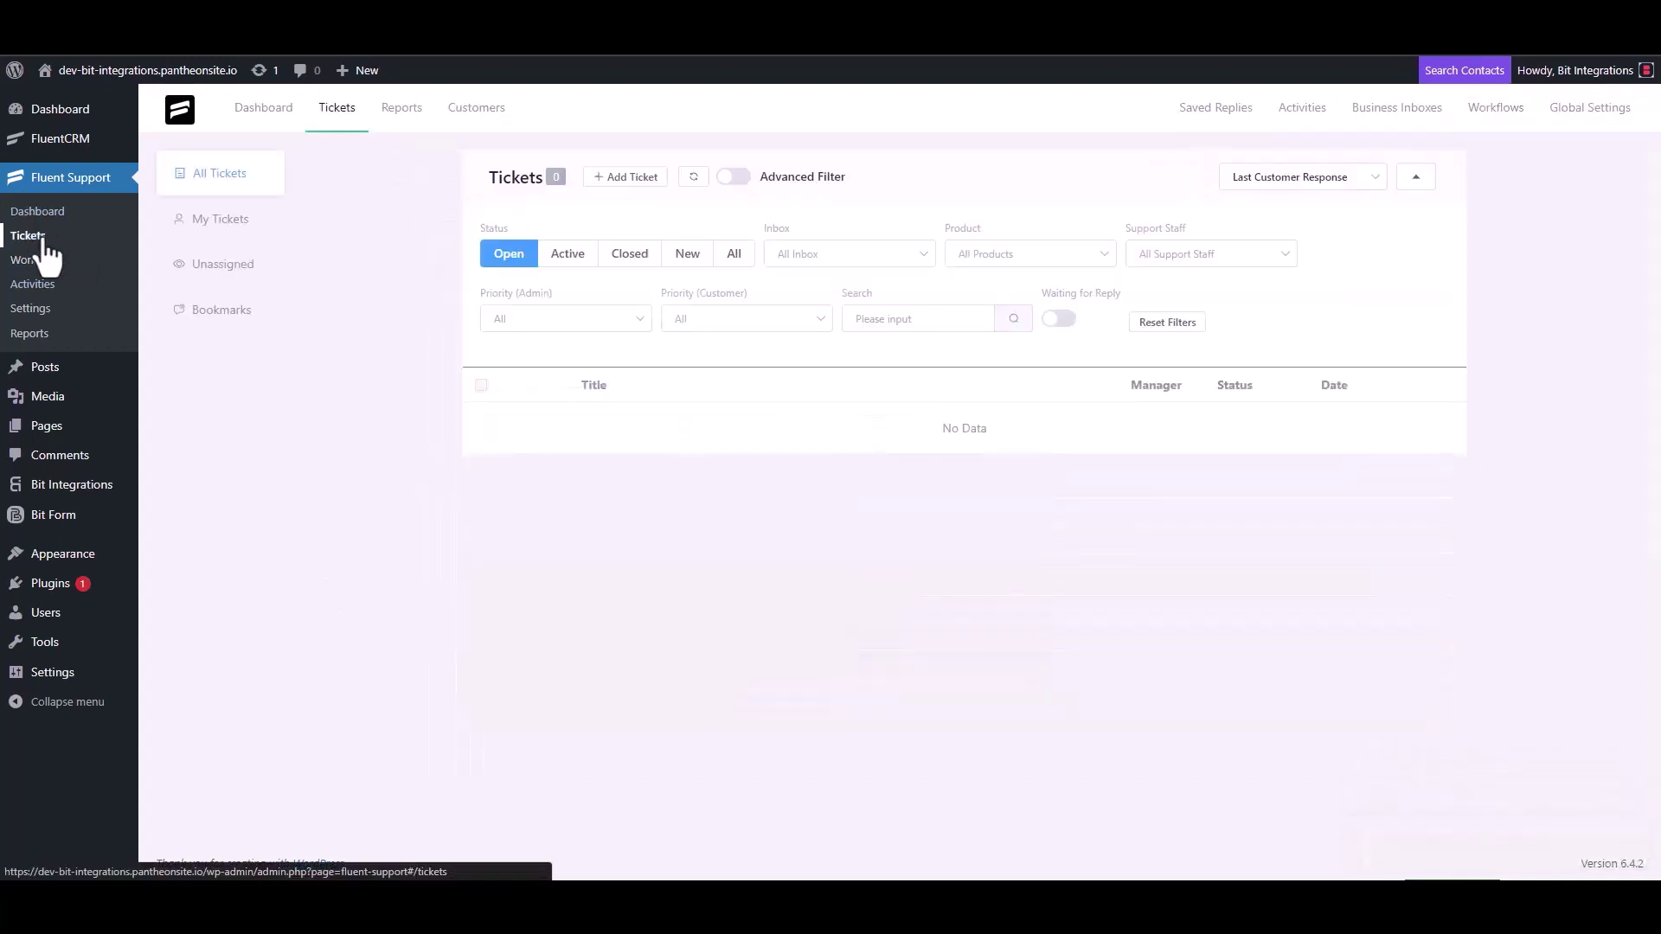
{"action": "left_click", "coordinate": [623, 178]}
{"action": "left_click", "coordinate": [680, 223]}
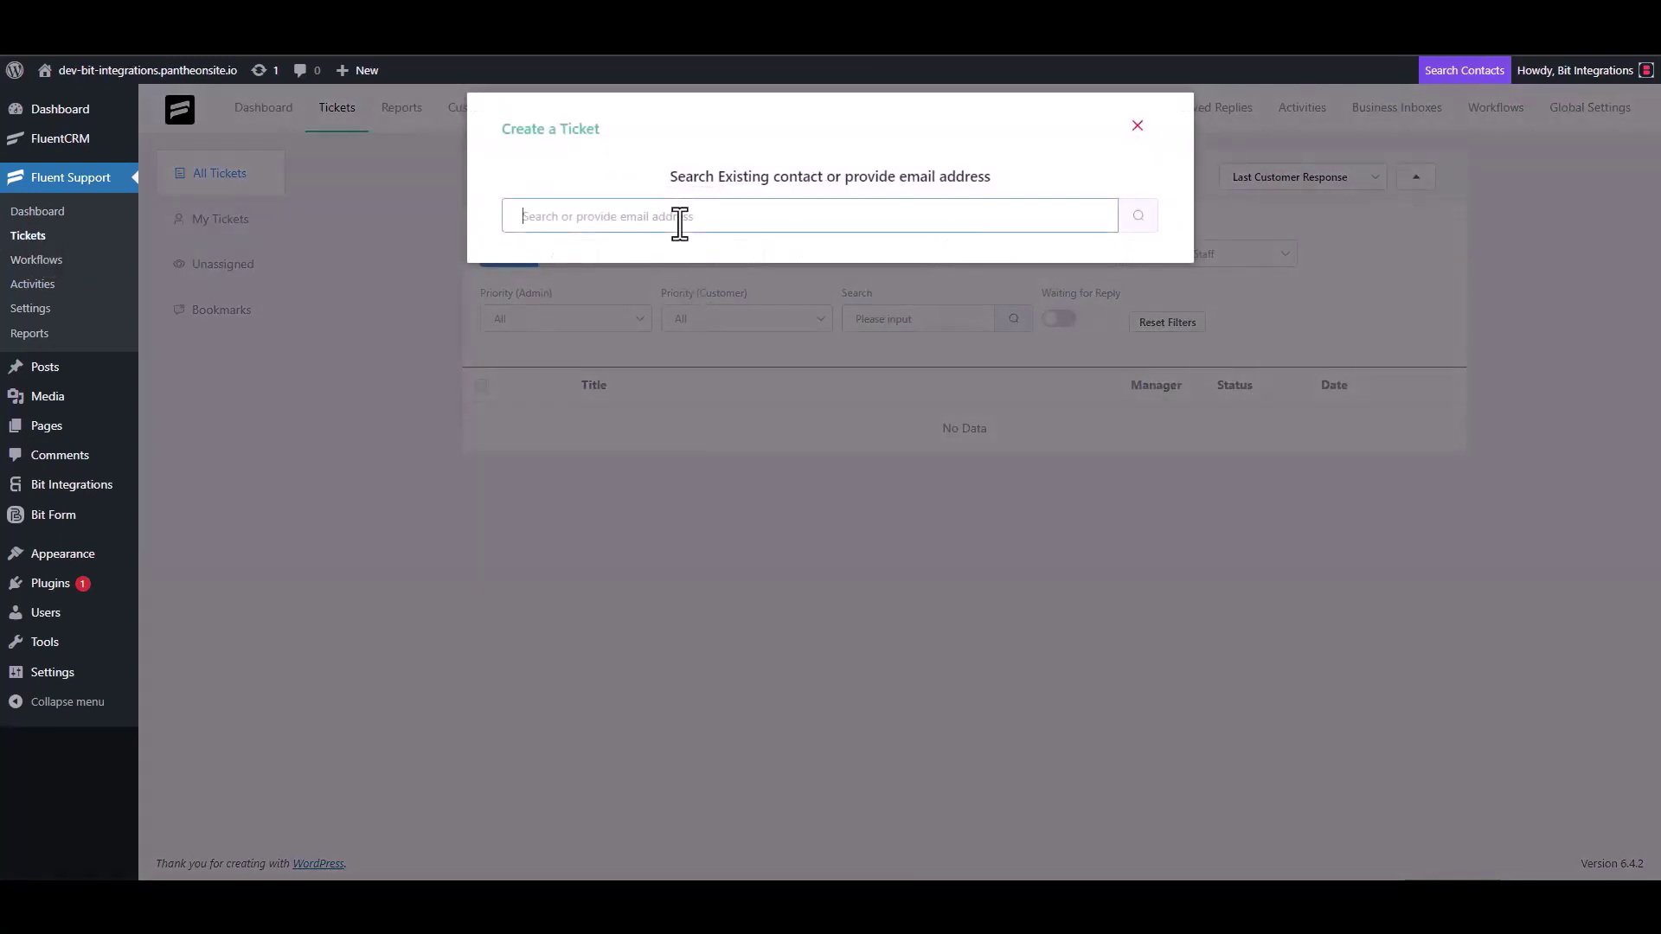
{"action": "type", "text": "test@gmail.com"}
{"action": "left_click", "coordinate": [1137, 218]}
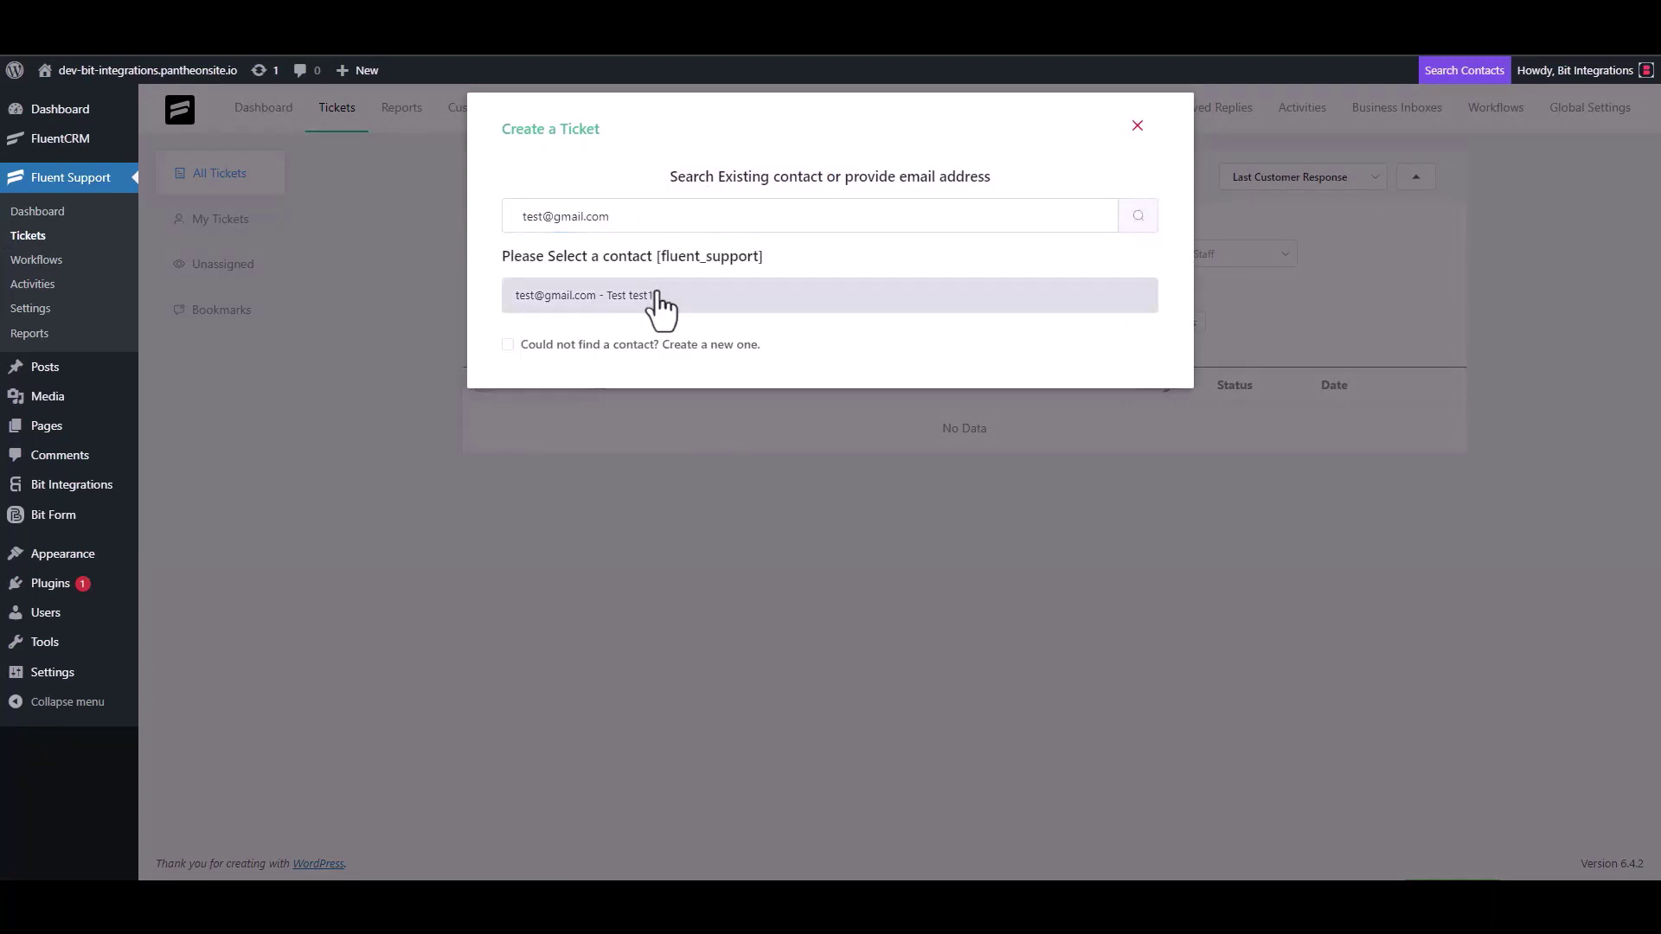
{"action": "left_click", "coordinate": [649, 345]}
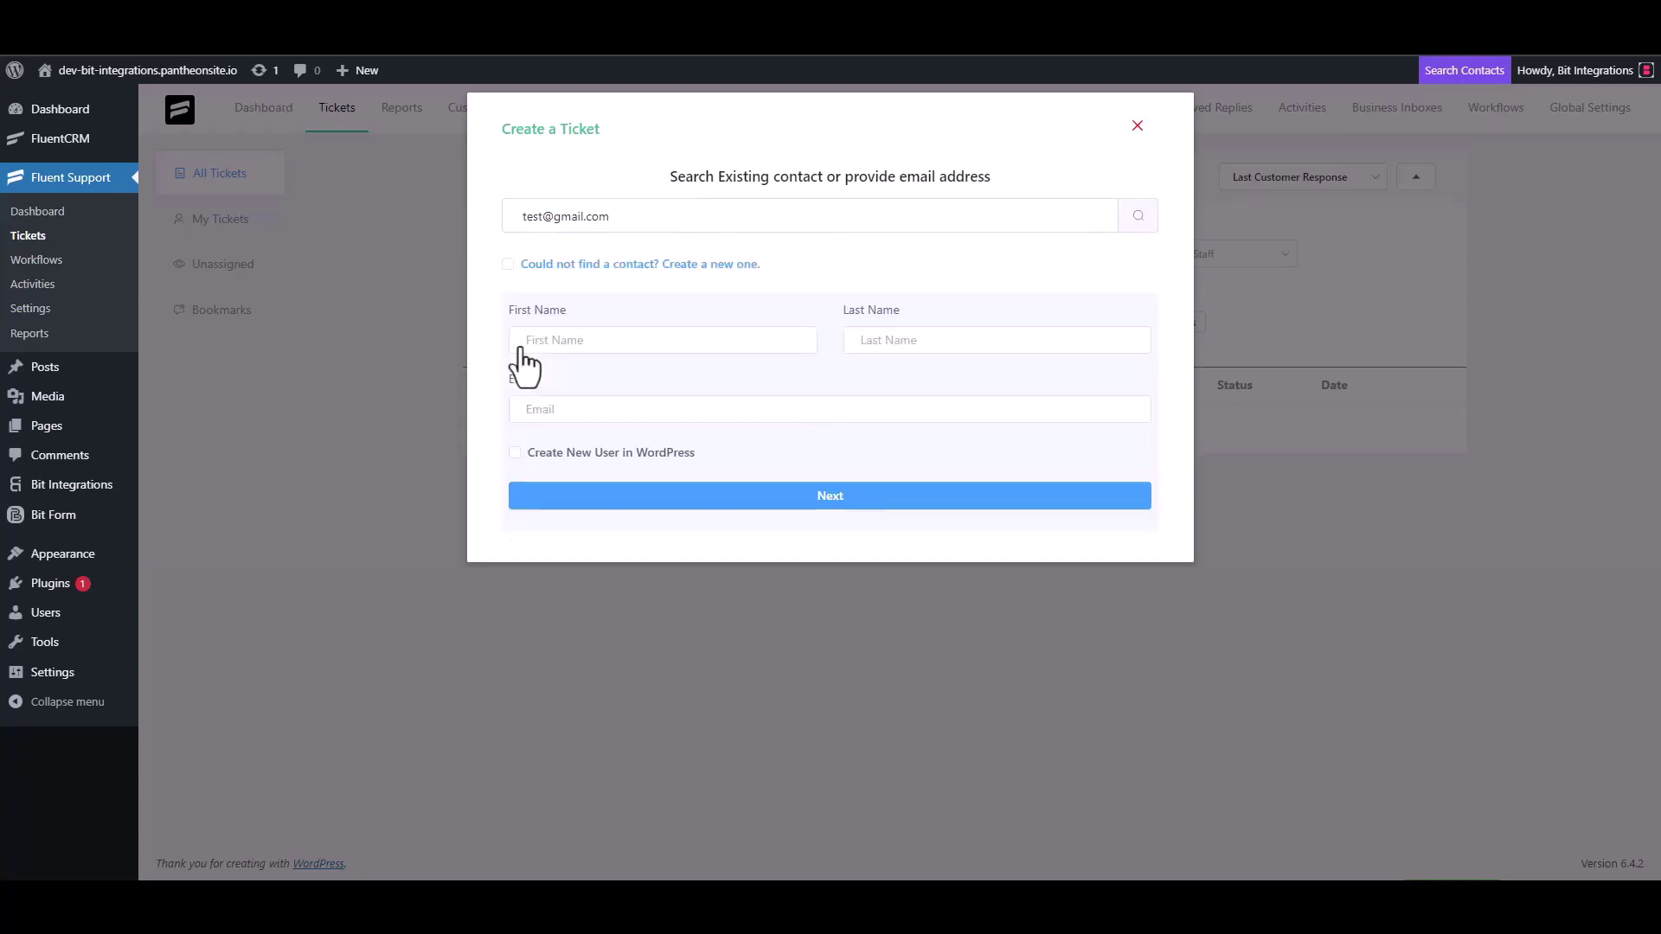
{"action": "left_click", "coordinate": [579, 352]}
{"action": "type", "text": "test3"}
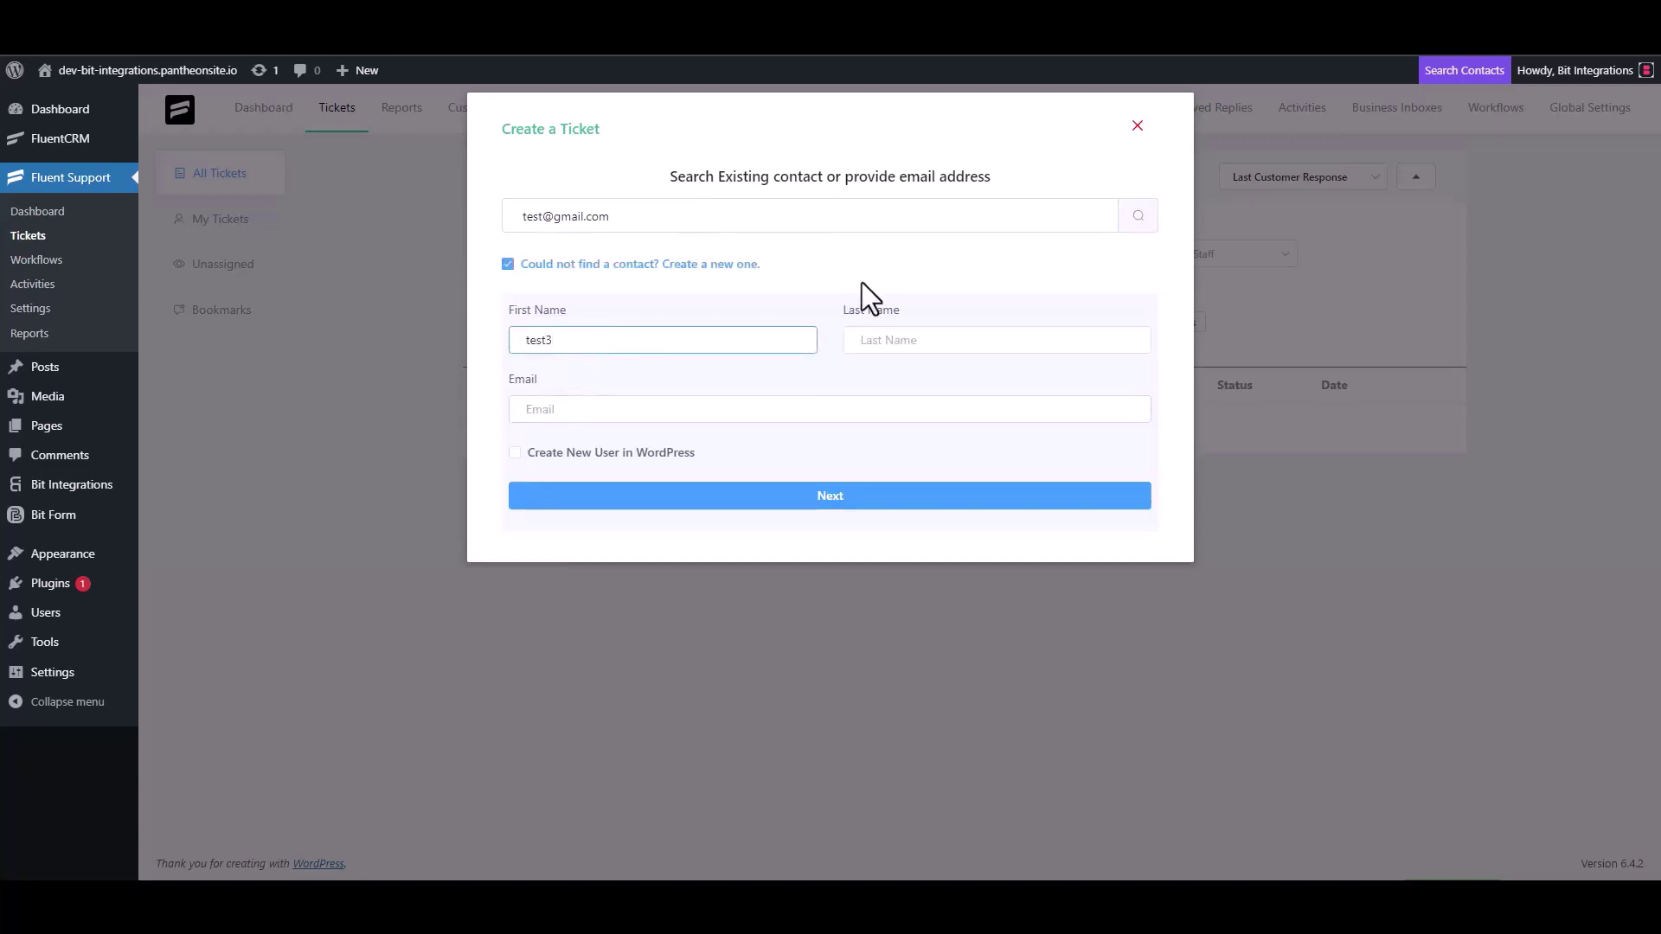
{"action": "left_click", "coordinate": [589, 412]}
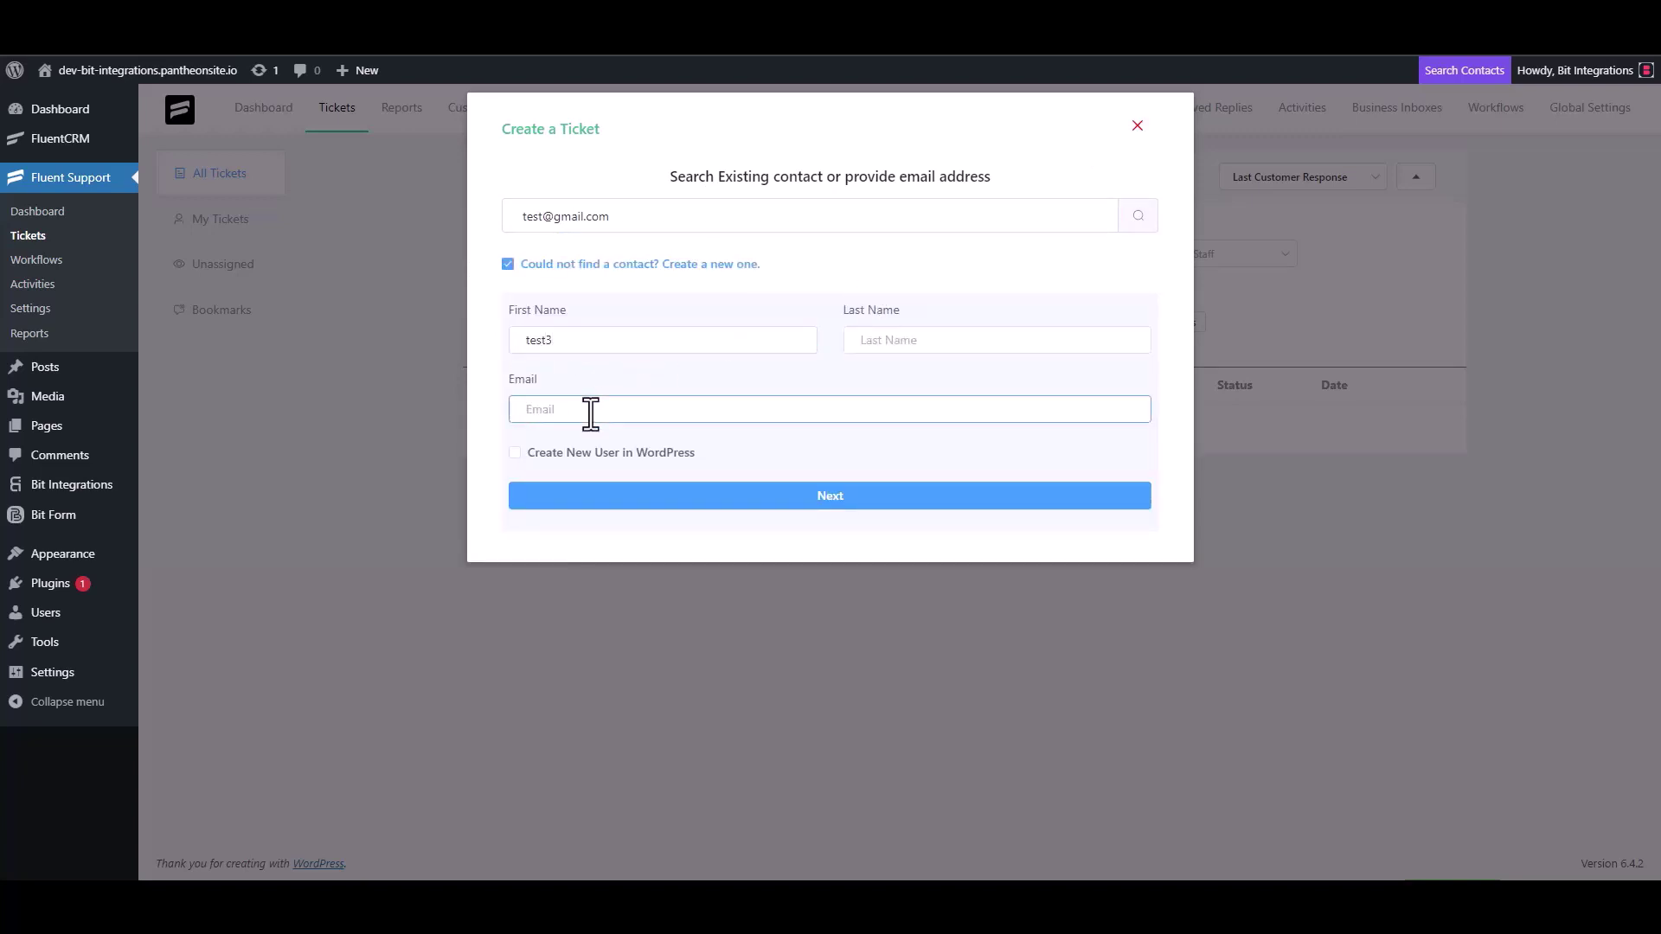
{"action": "type", "text": "test3@gmail.com"}
Step: Give the ticket subject 'test' and details 'test', then create it
{"action": "left_click", "coordinate": [847, 497]}
{"action": "left_click", "coordinate": [604, 311]}
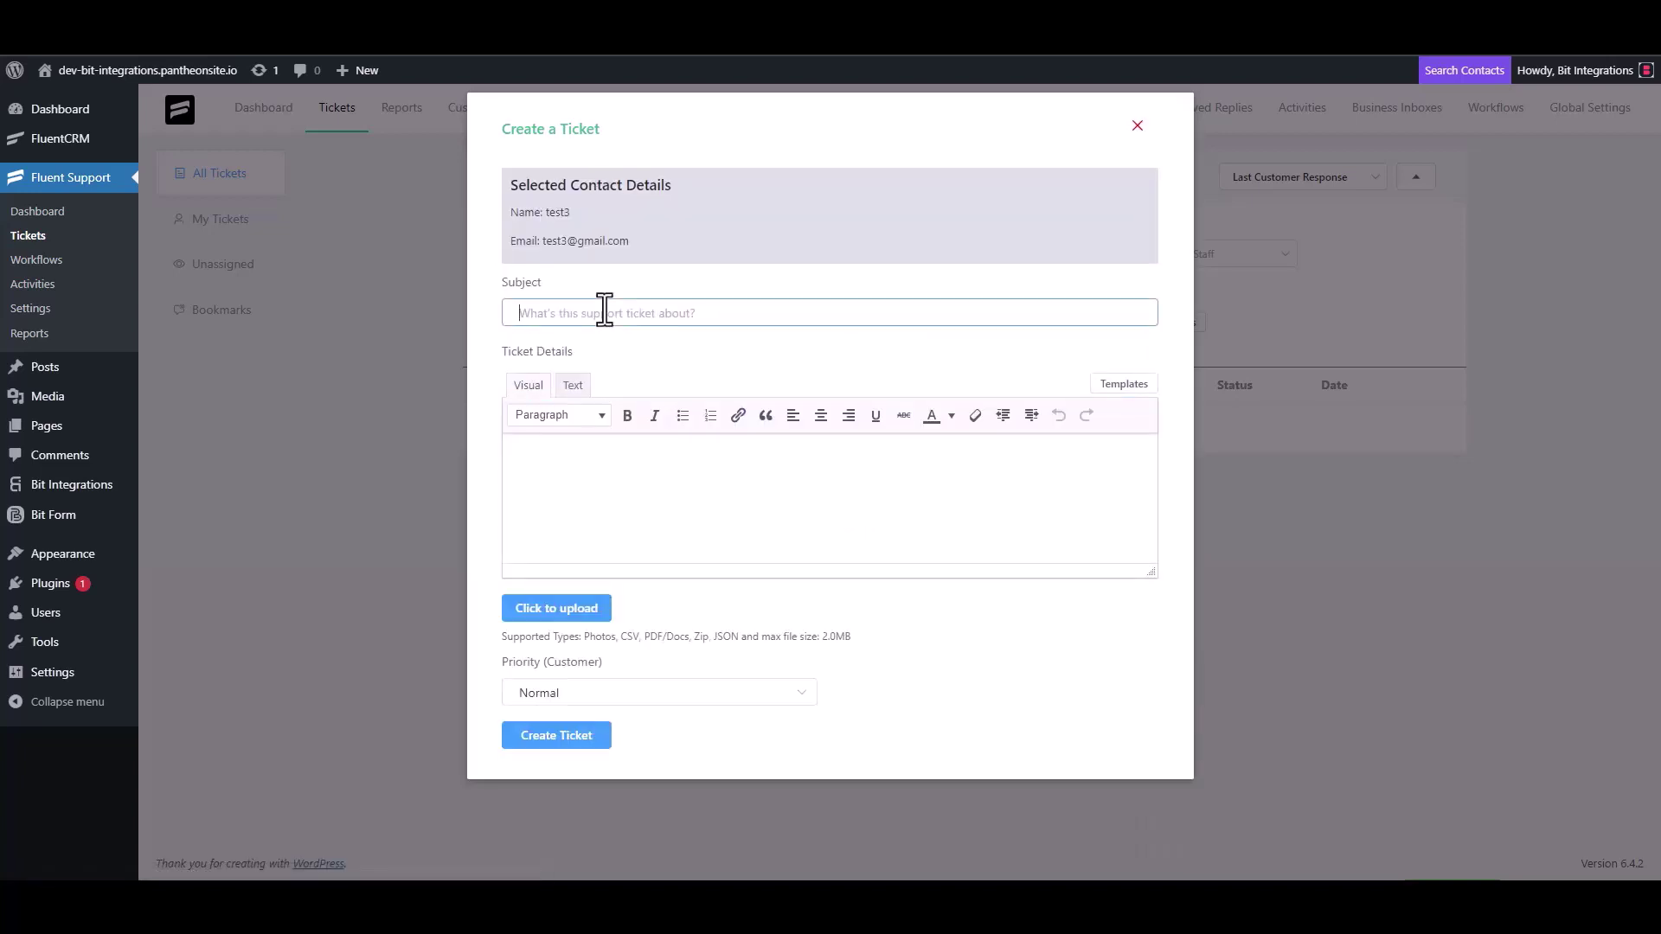
{"action": "type", "text": "test"}
{"action": "left_click", "coordinate": [587, 465]}
{"action": "type", "text": "test"}
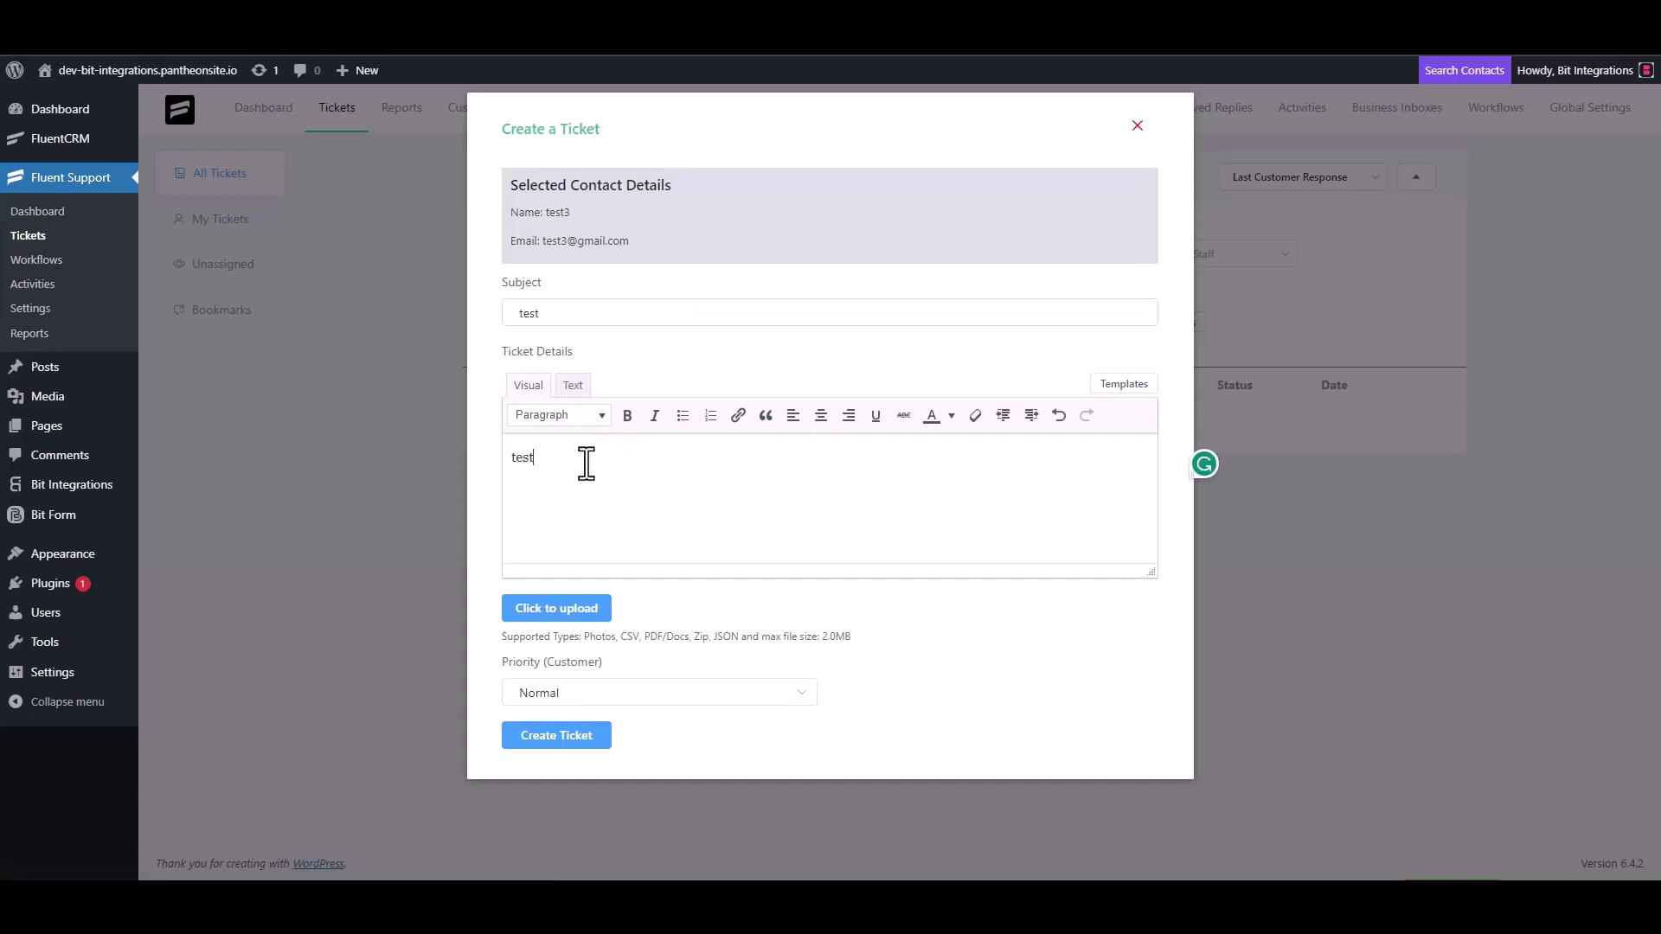
{"action": "left_click", "coordinate": [562, 736]}
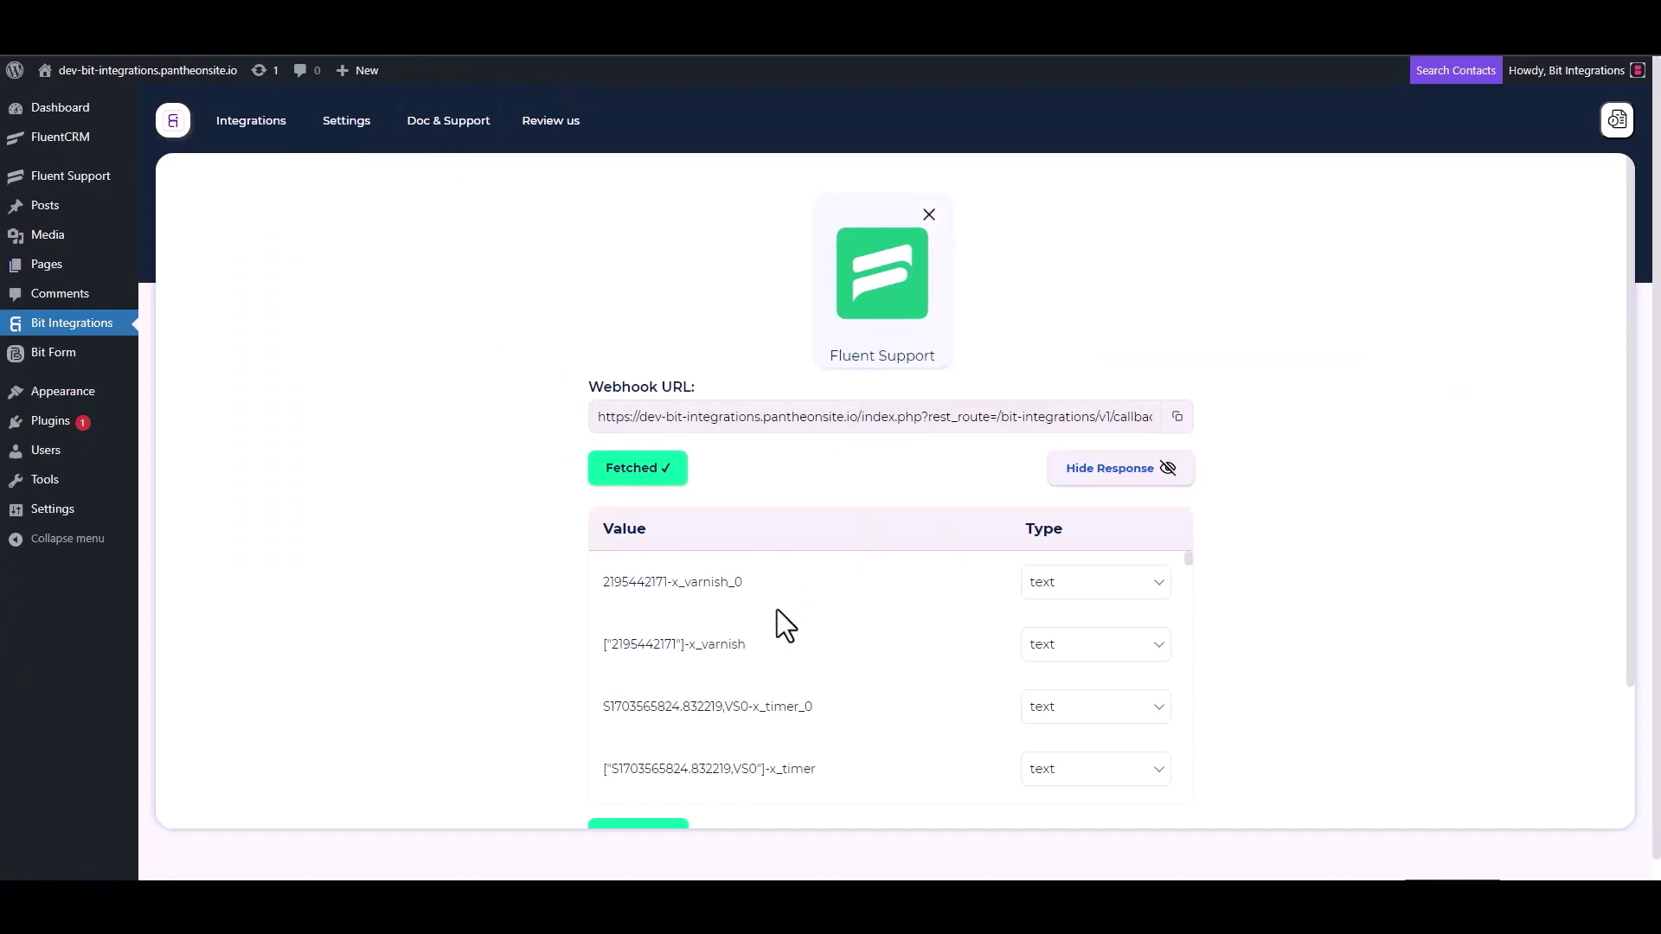
Step: Review the fetched webhook response and search actions for 'agi' to find Agiled CRM
{"action": "scroll", "coordinate": [772, 610], "scroll_direction": "down", "scroll_amount": 6}
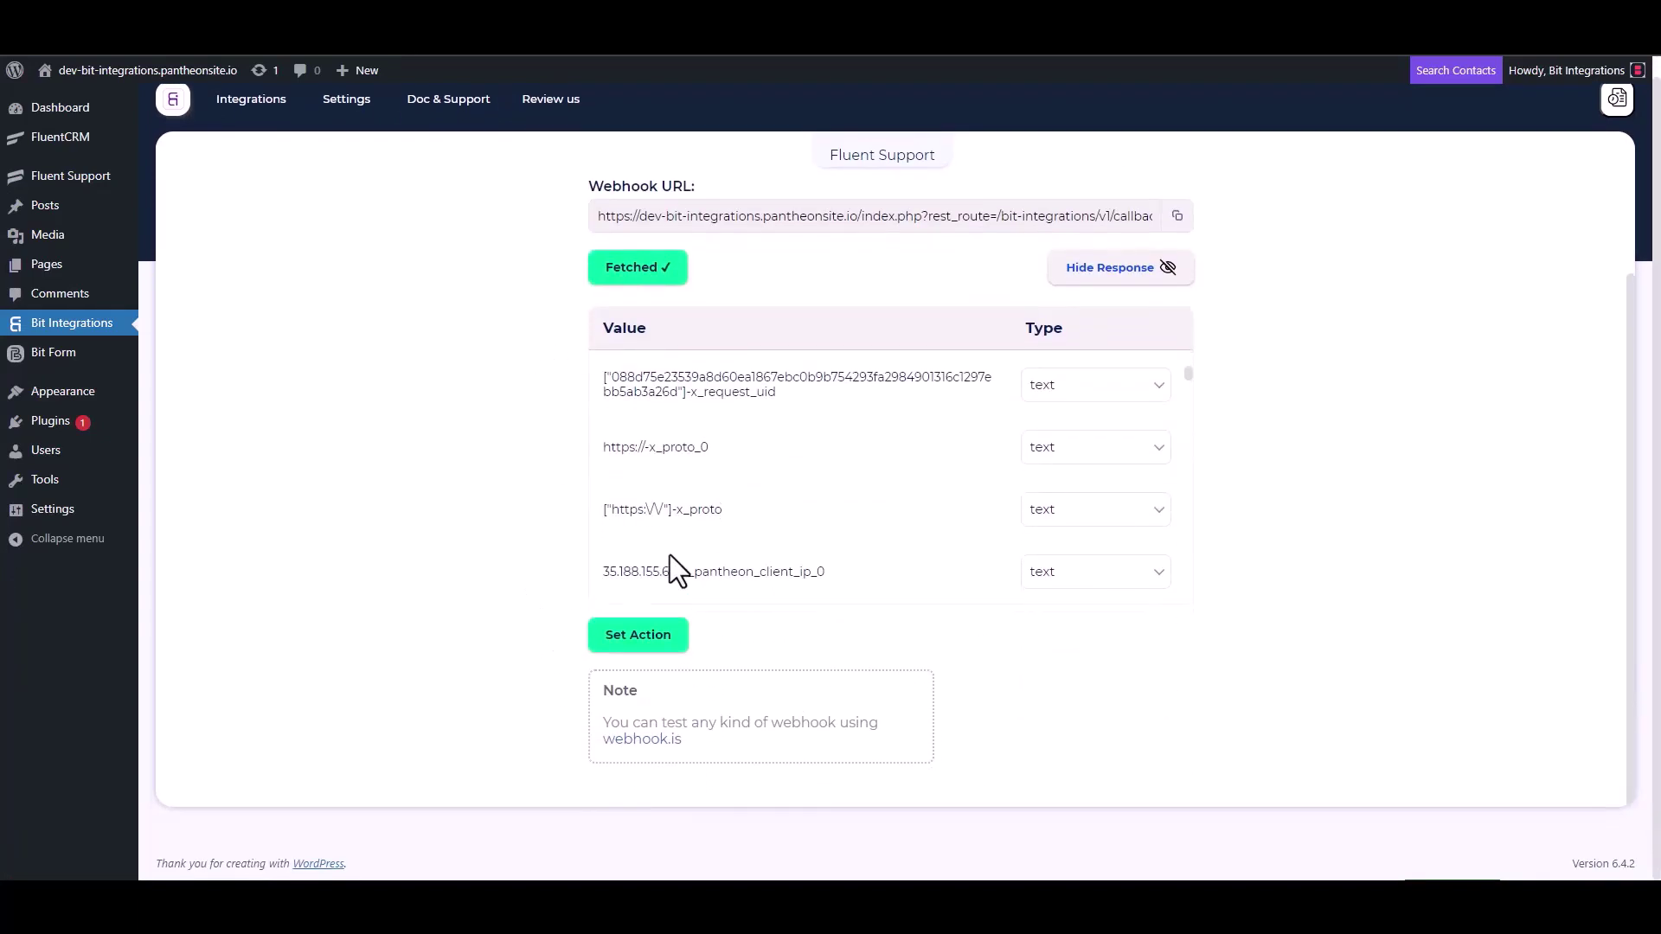
{"action": "scroll", "coordinate": [765, 472], "scroll_direction": "down", "scroll_amount": 5}
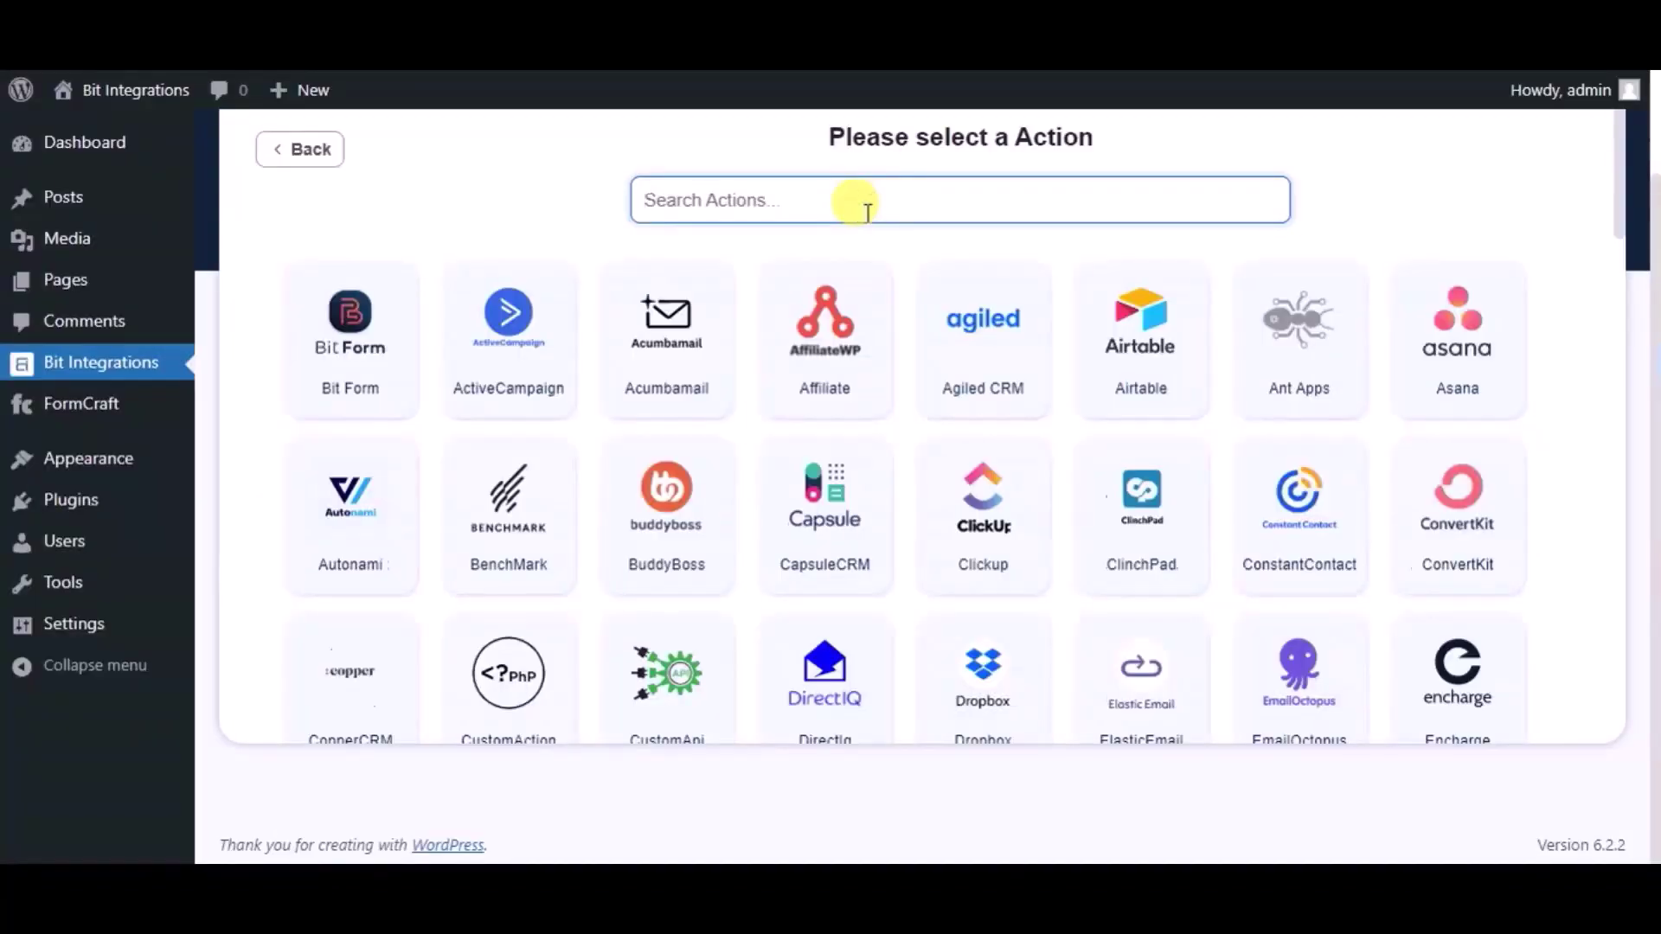
{"action": "type", "text": "ag"}
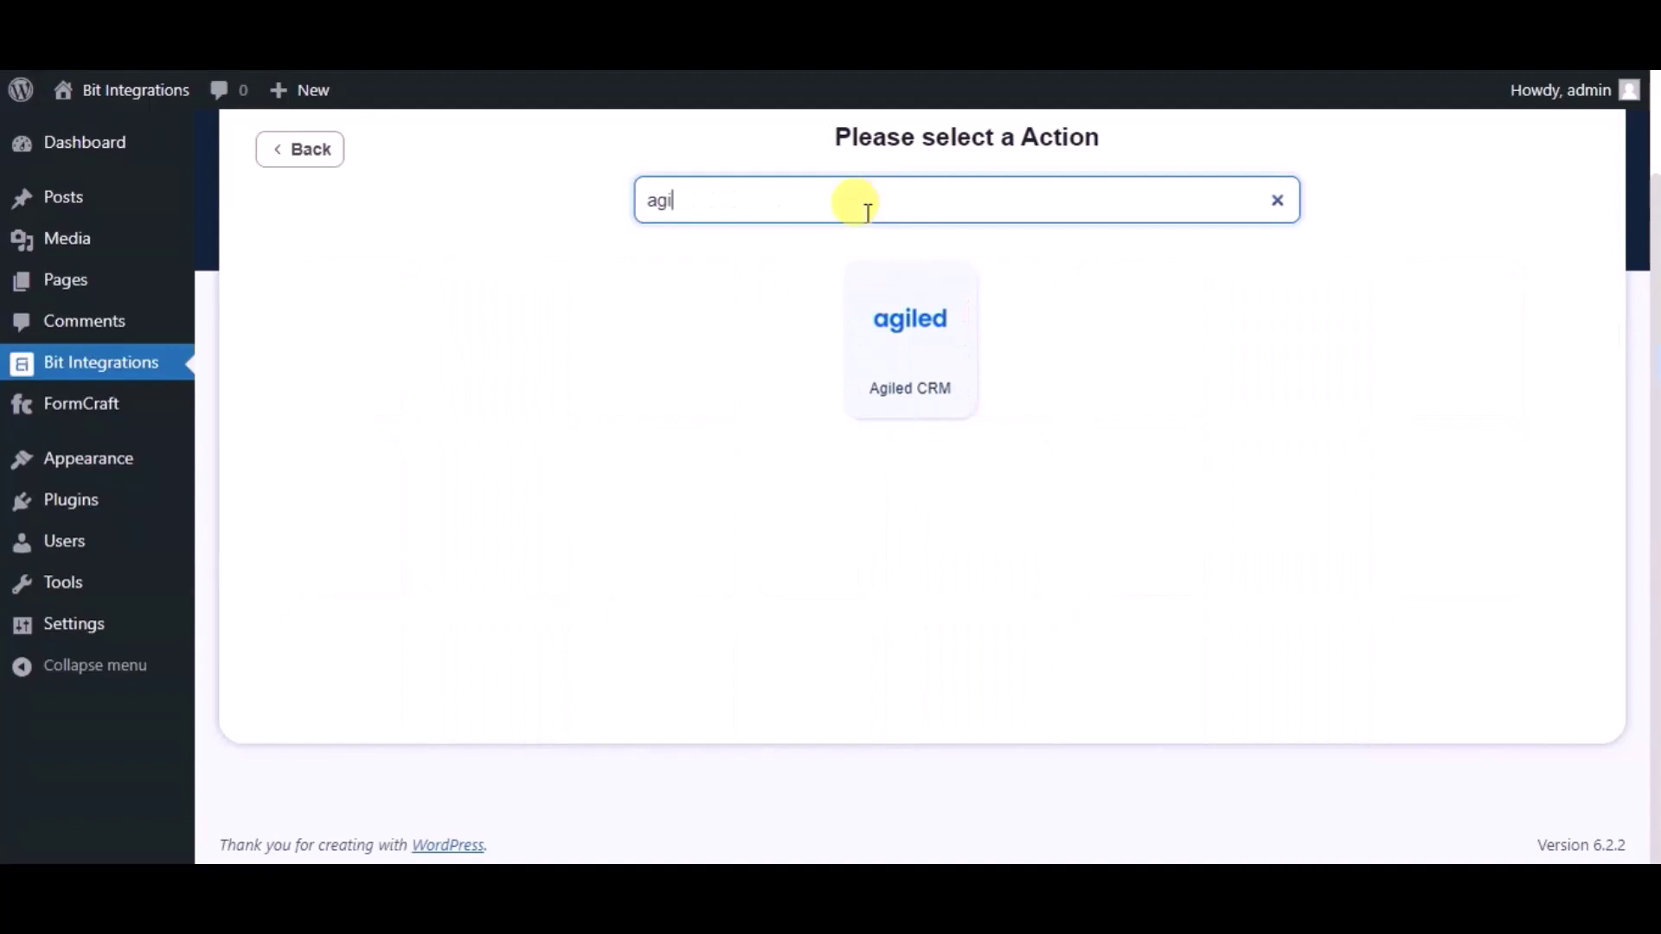
{"action": "type", "text": "i"}
Step: Choose Agiled CRM as the action and name the integration 'Bit Integrations'
{"action": "left_click", "coordinate": [864, 297]}
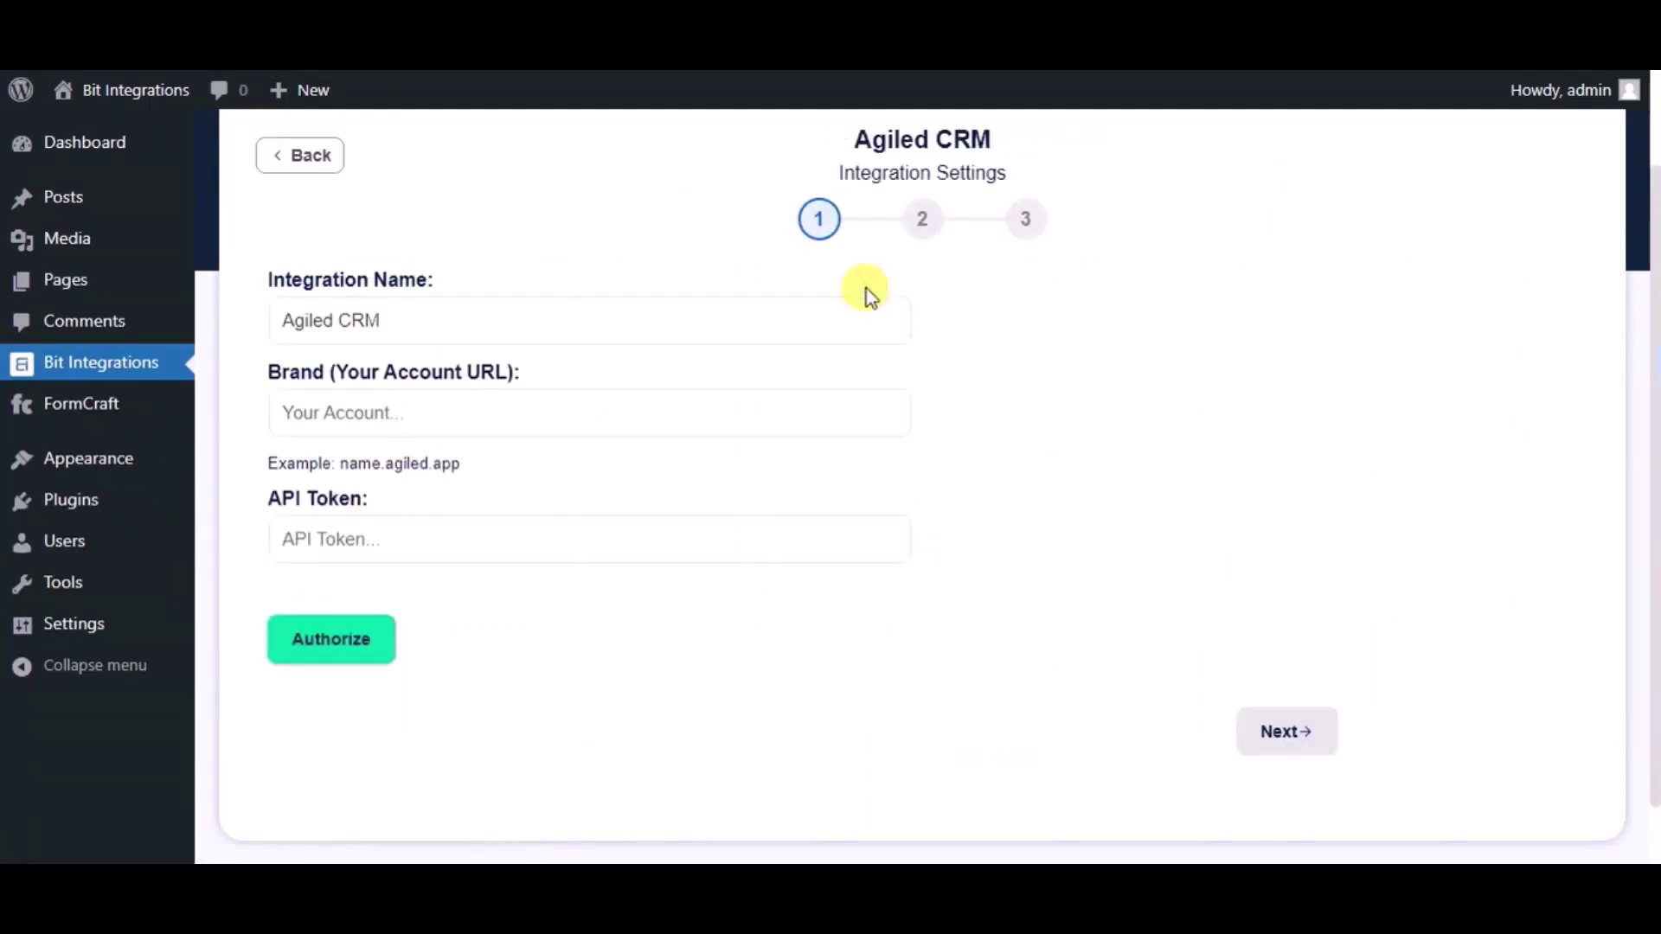
{"action": "triple_click", "coordinate": [634, 323]}
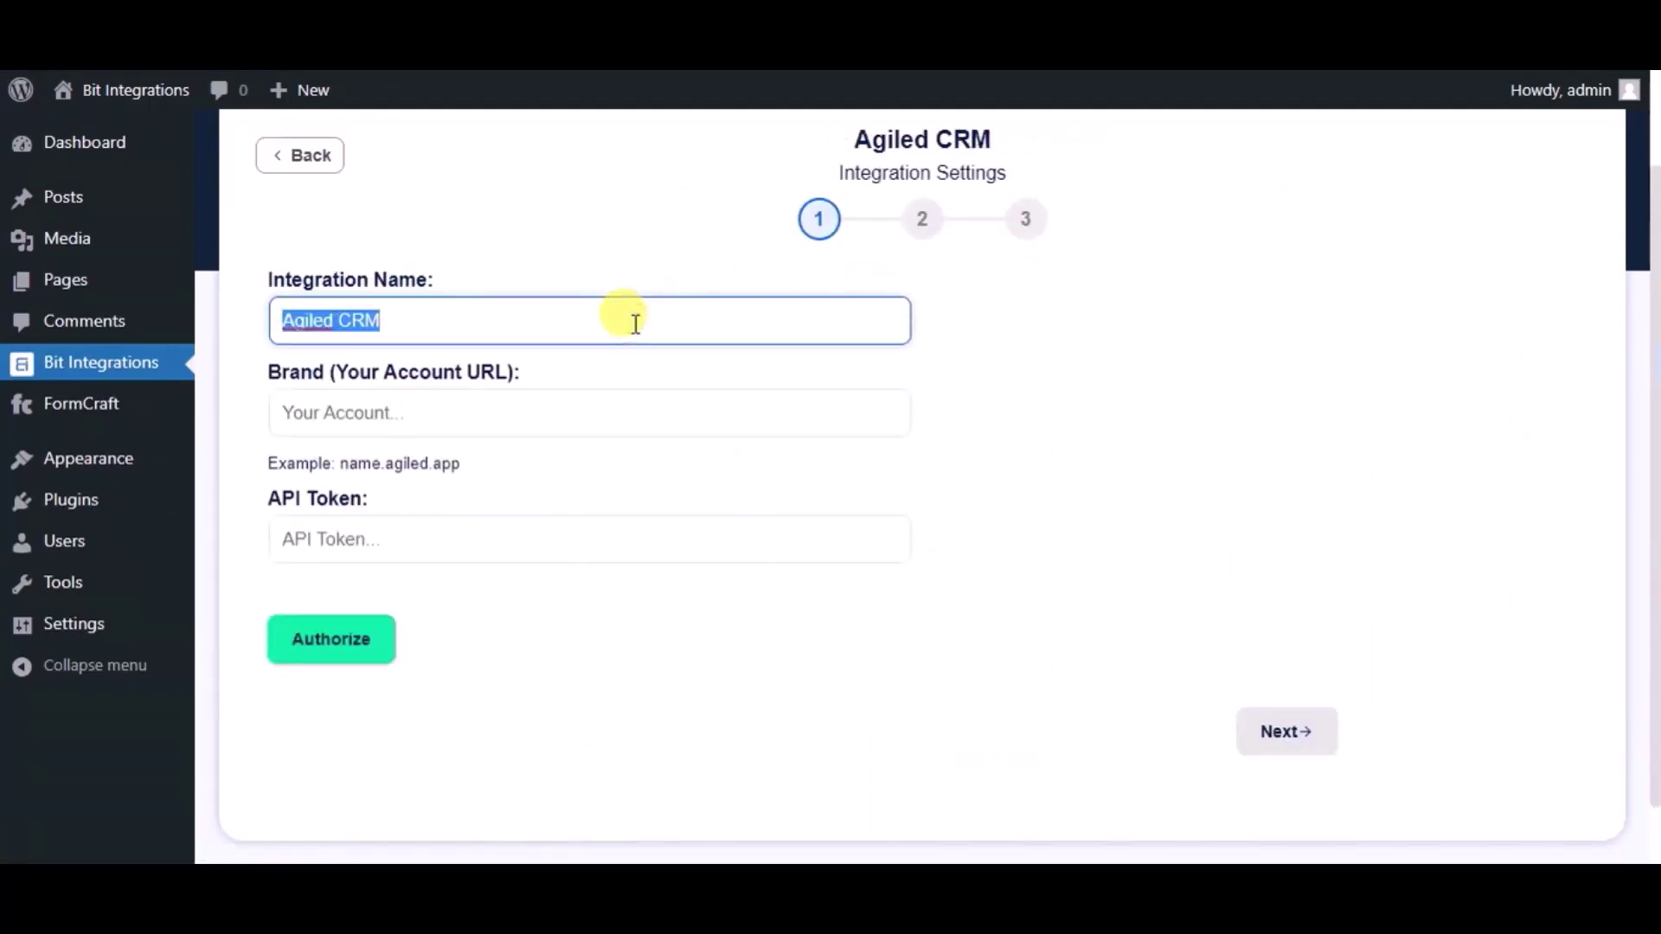
{"action": "type", "text": "Bit i"}
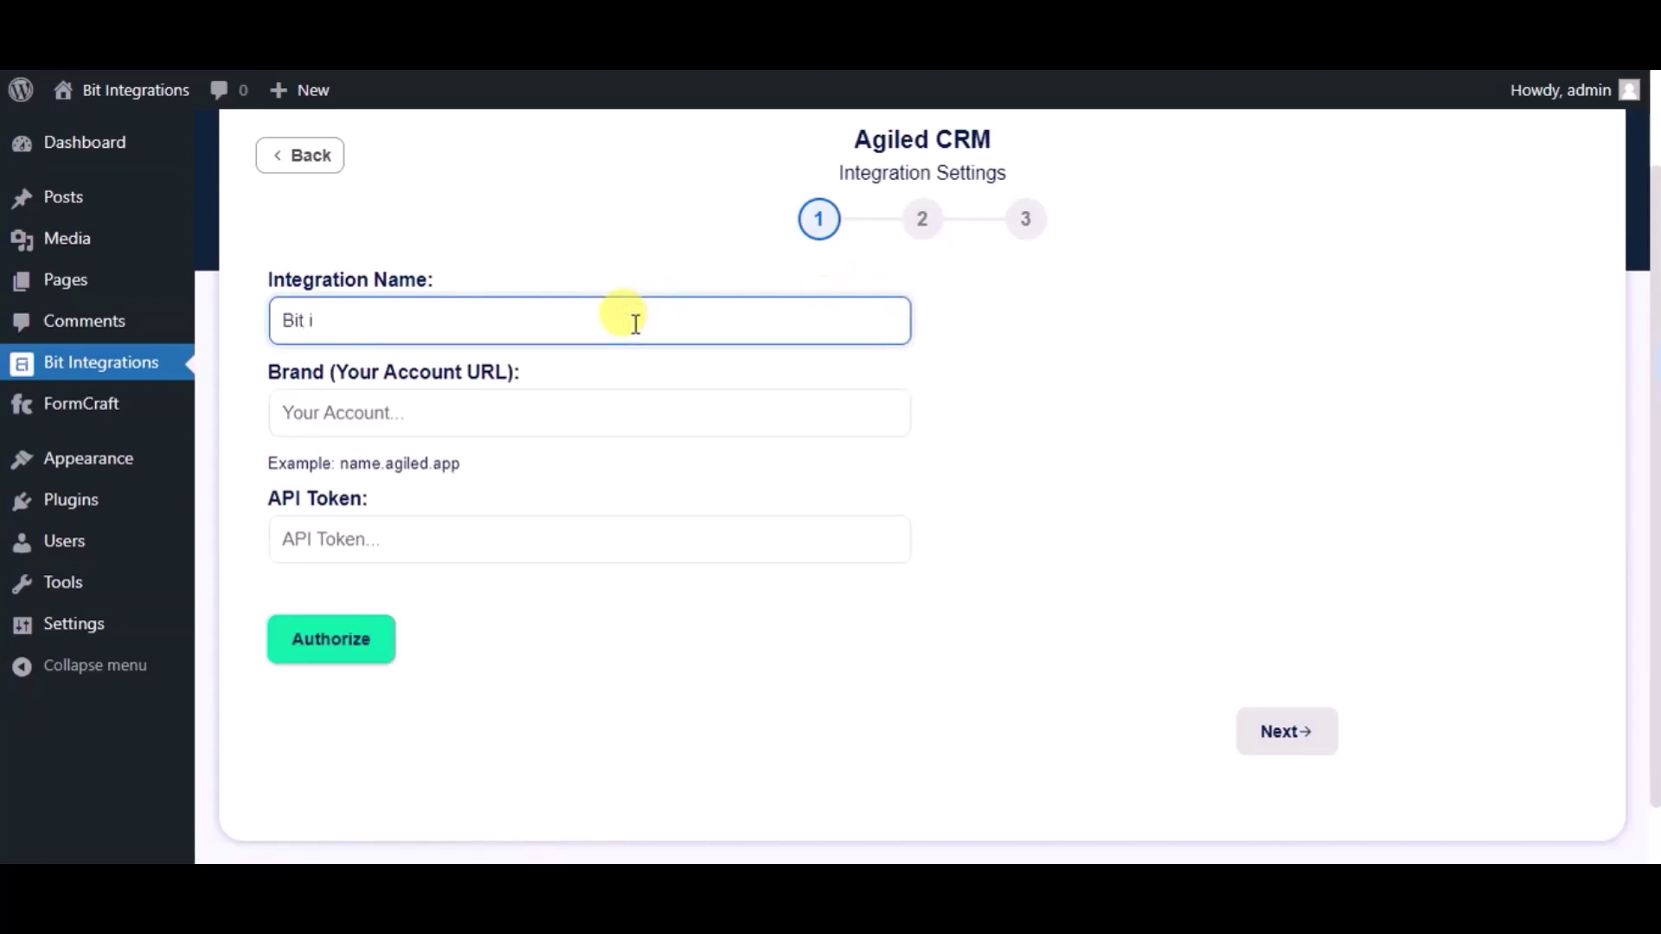
{"action": "key", "text": "BackSpace"}
{"action": "type", "text": "Integrations"}
Step: Fill Brand with bitintegrations.agiled.app and fetch the API token from Agiled's API settings
{"action": "left_click", "coordinate": [524, 421]}
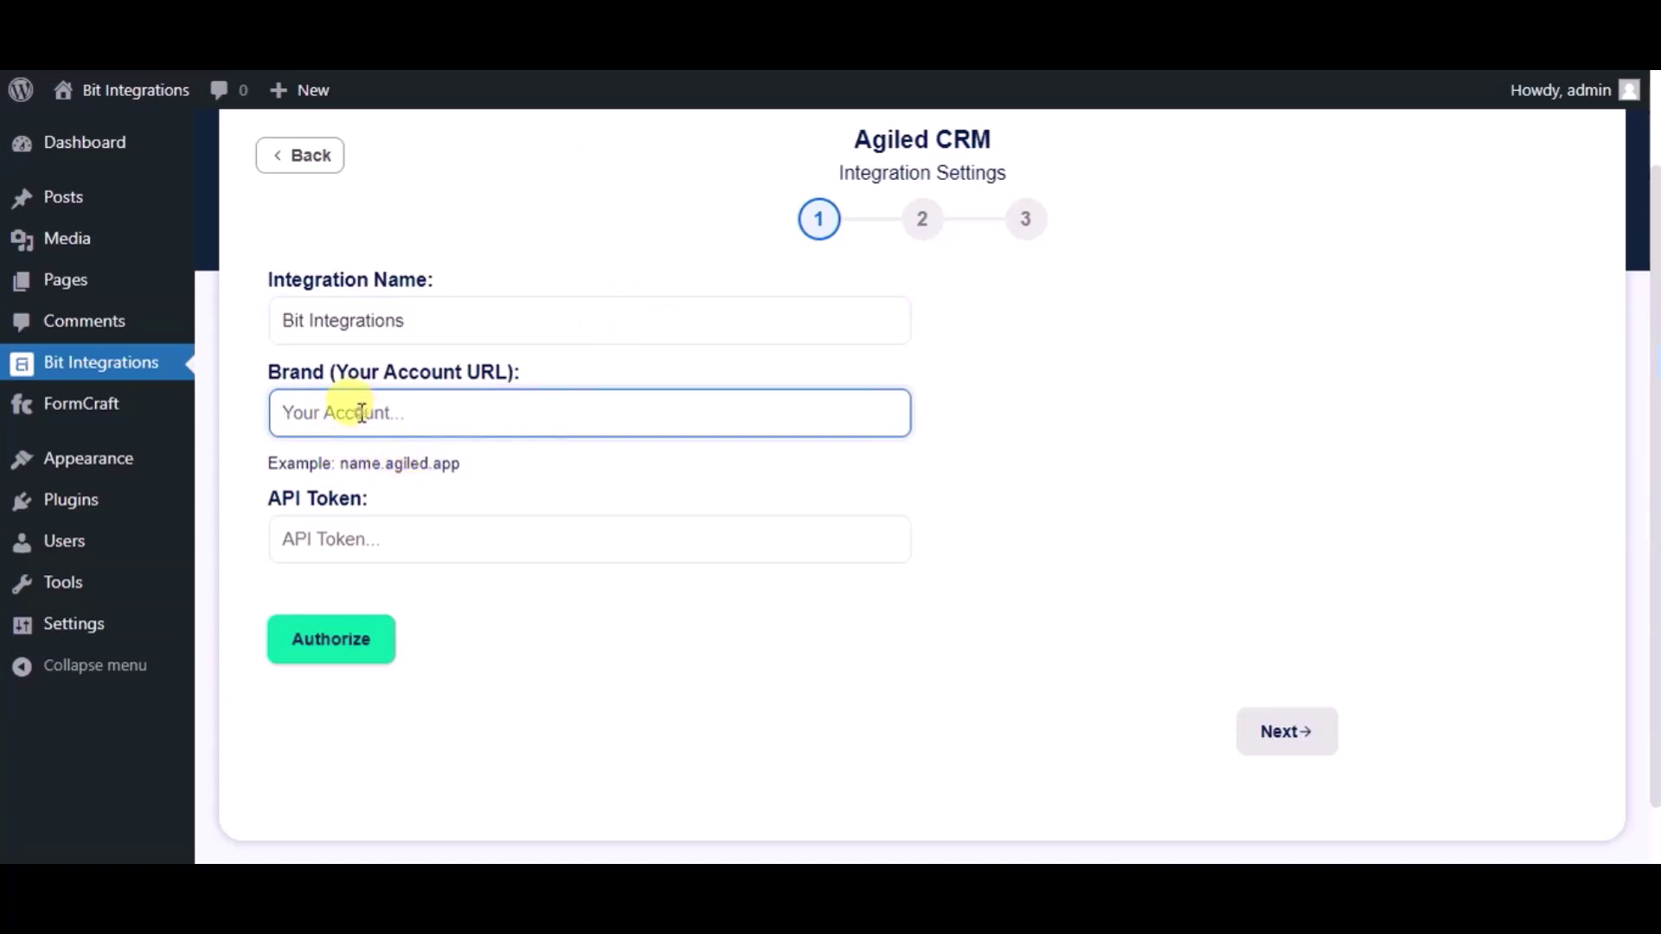
{"action": "key", "text": "ctrl+v"}
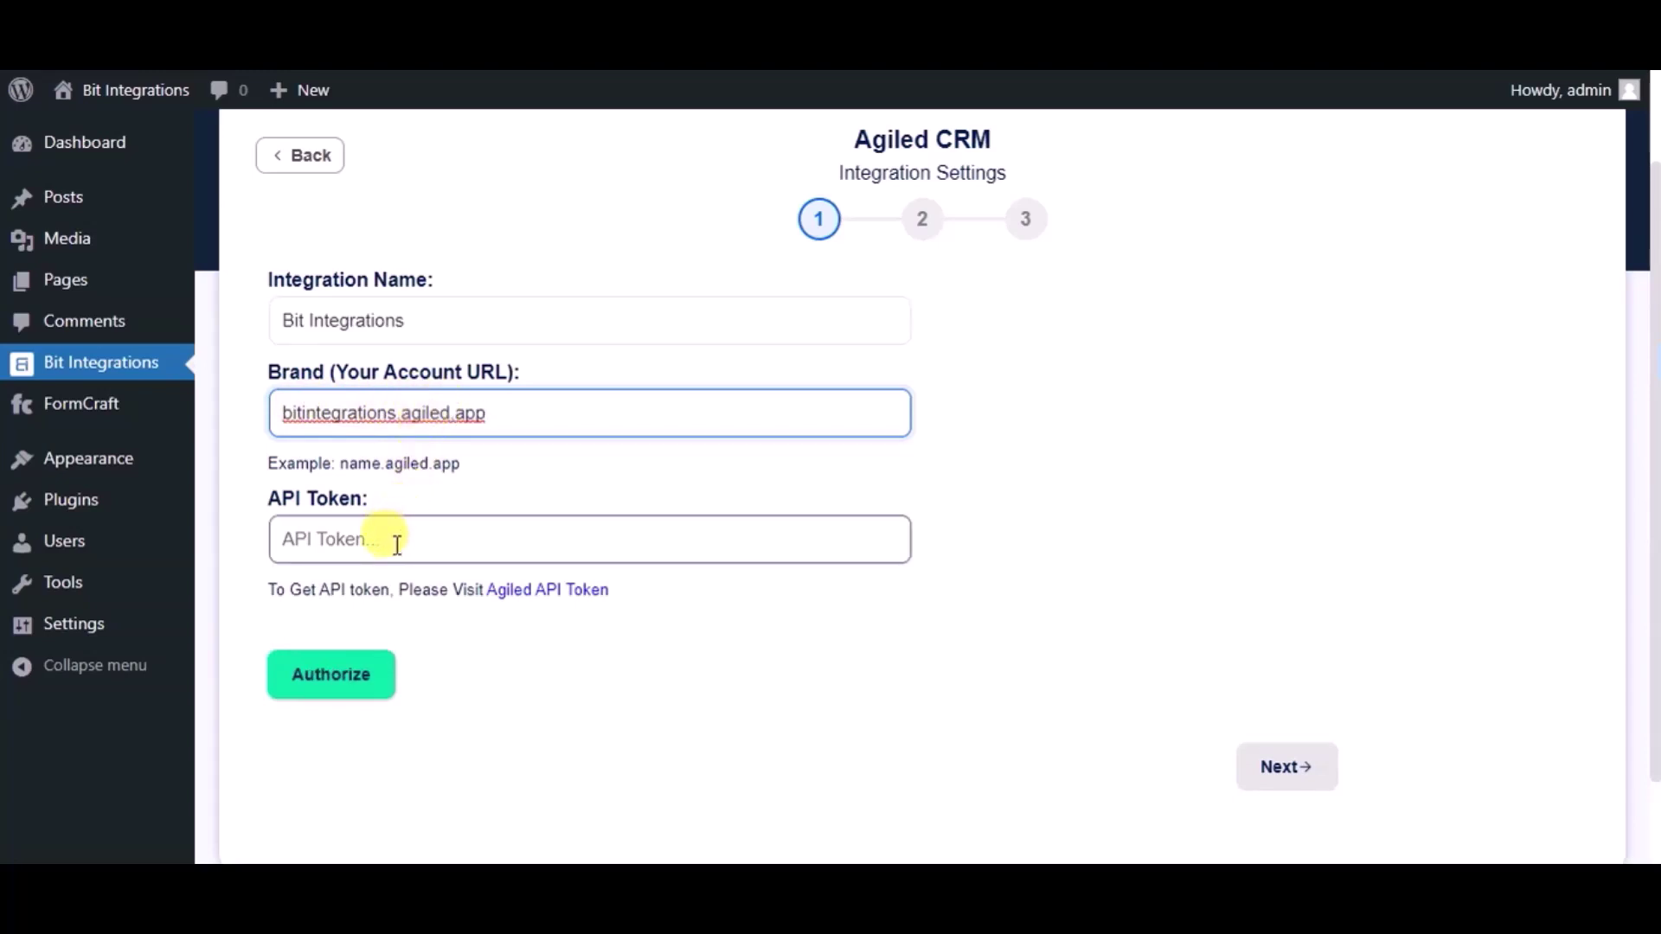
{"action": "left_click", "coordinate": [523, 601]}
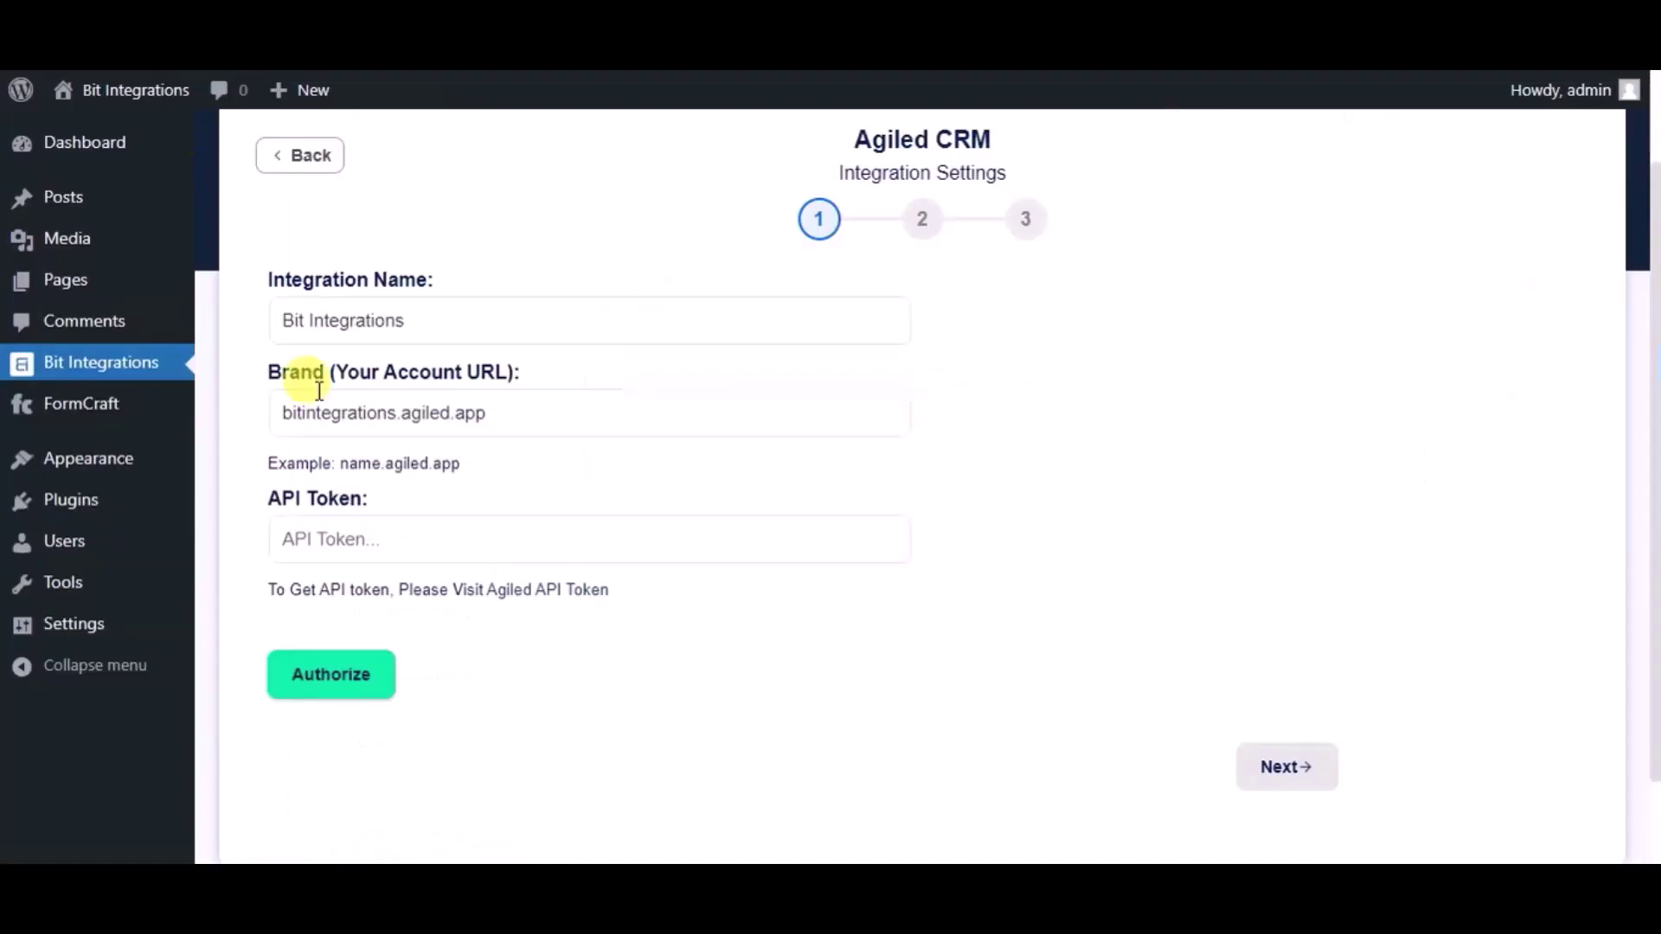
{"action": "left_click", "coordinate": [383, 539]}
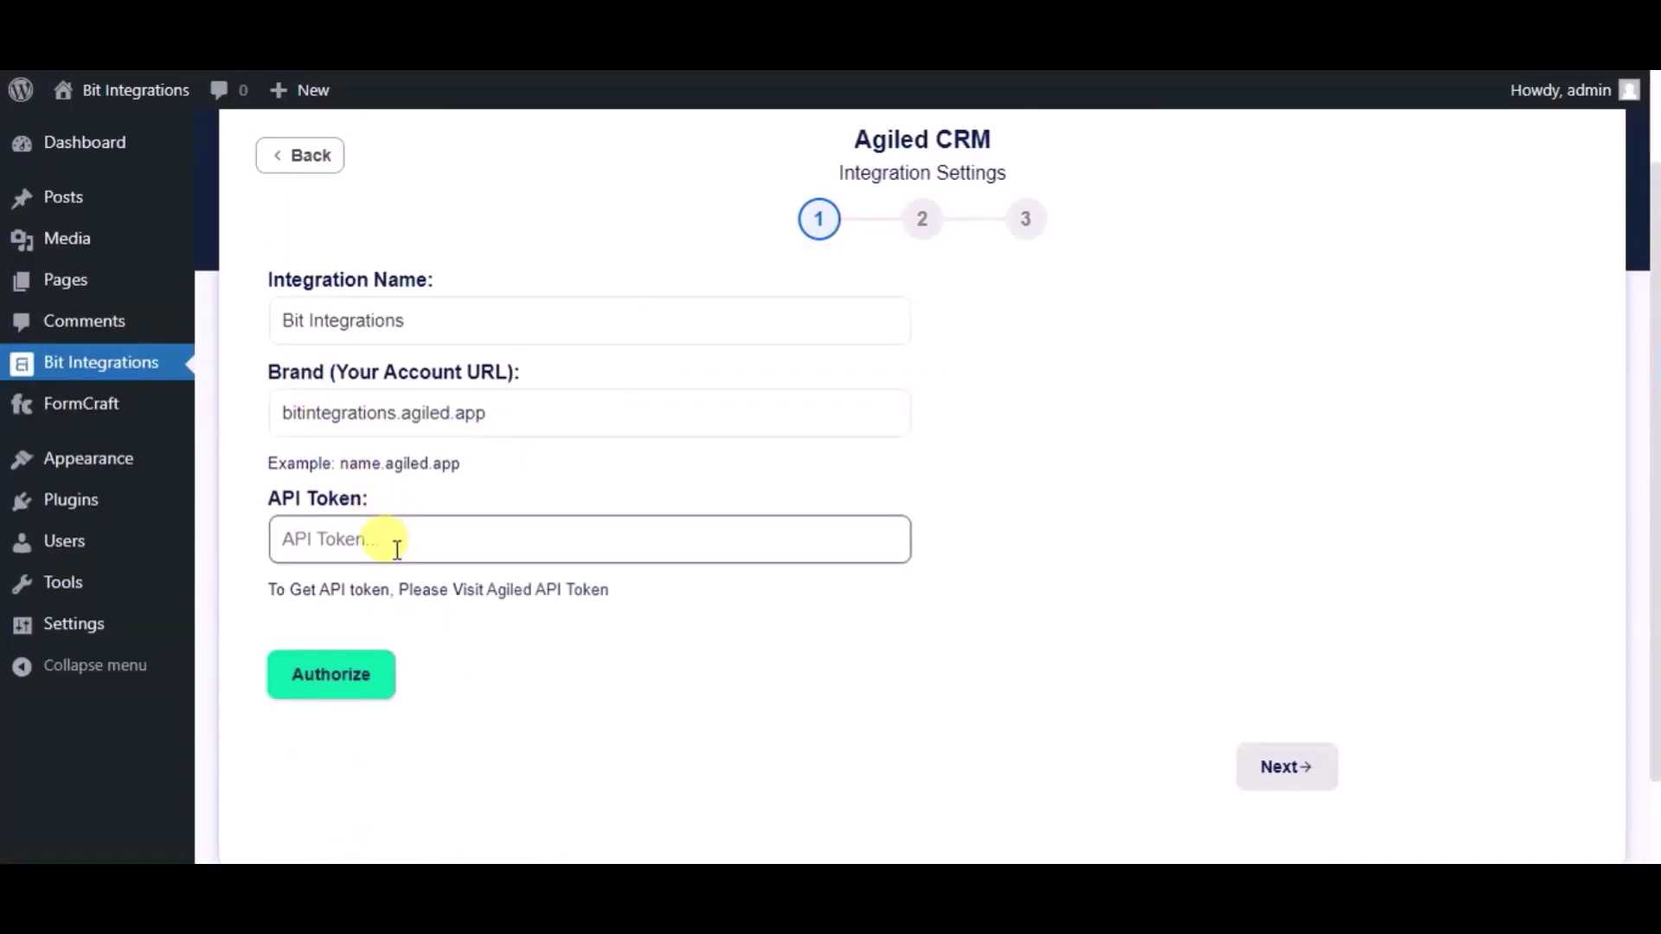
Step: Paste the Agiled API token, authorize the connection, and continue to step 2
{"action": "key", "text": "ctrl+v"}
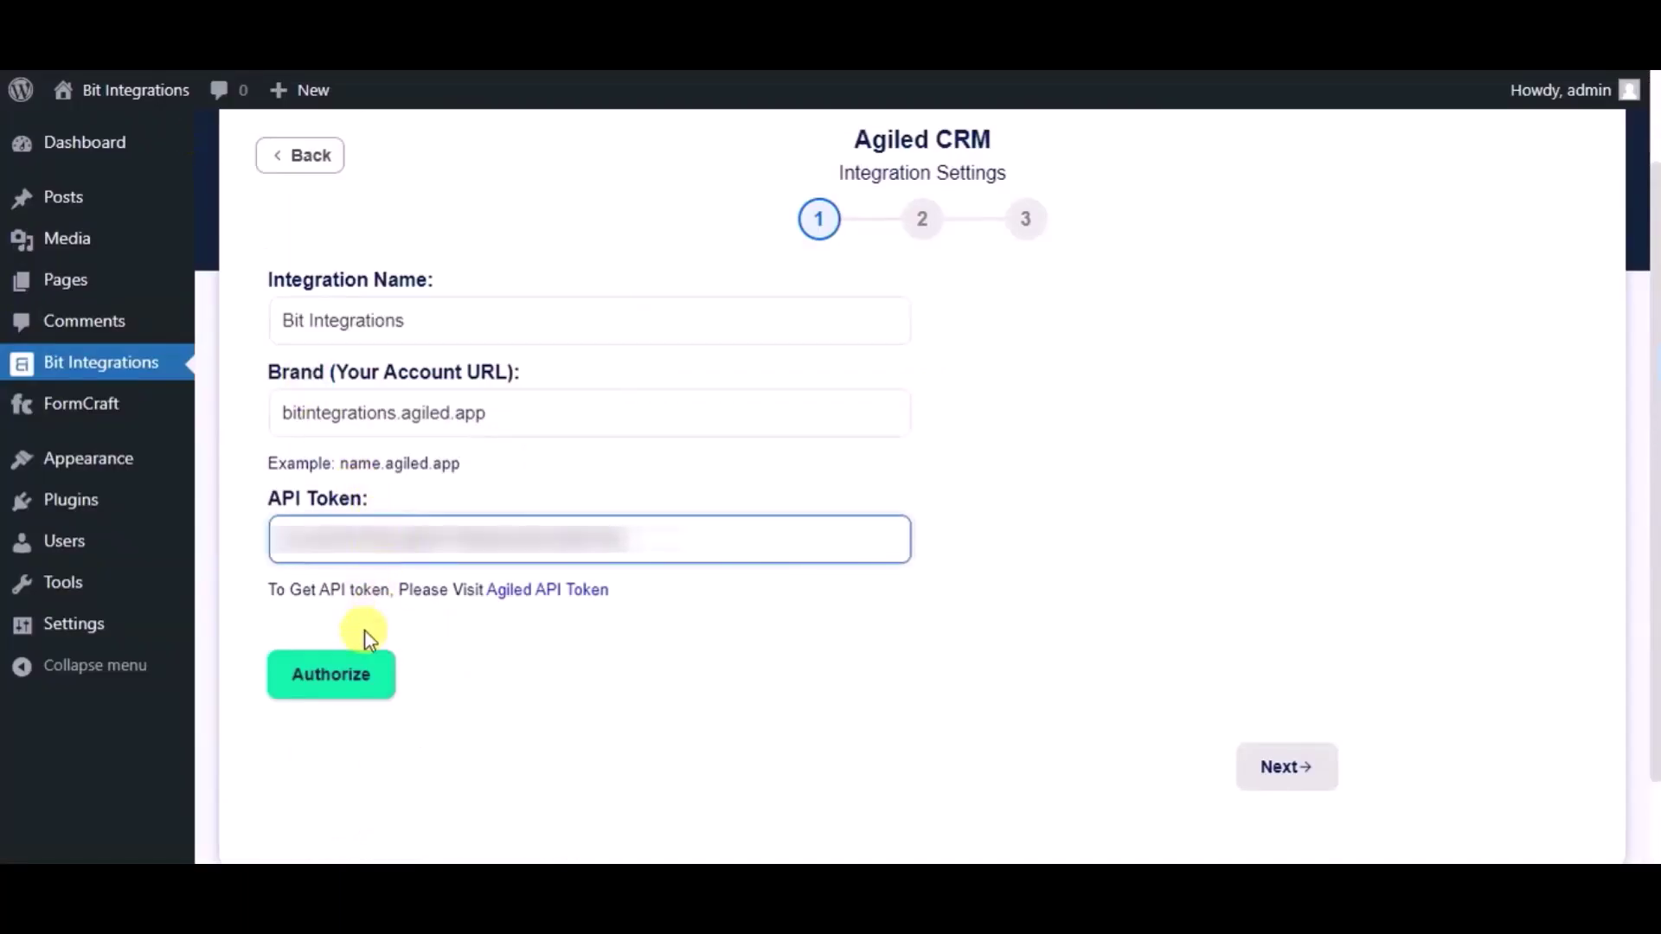
{"action": "left_click", "coordinate": [354, 677]}
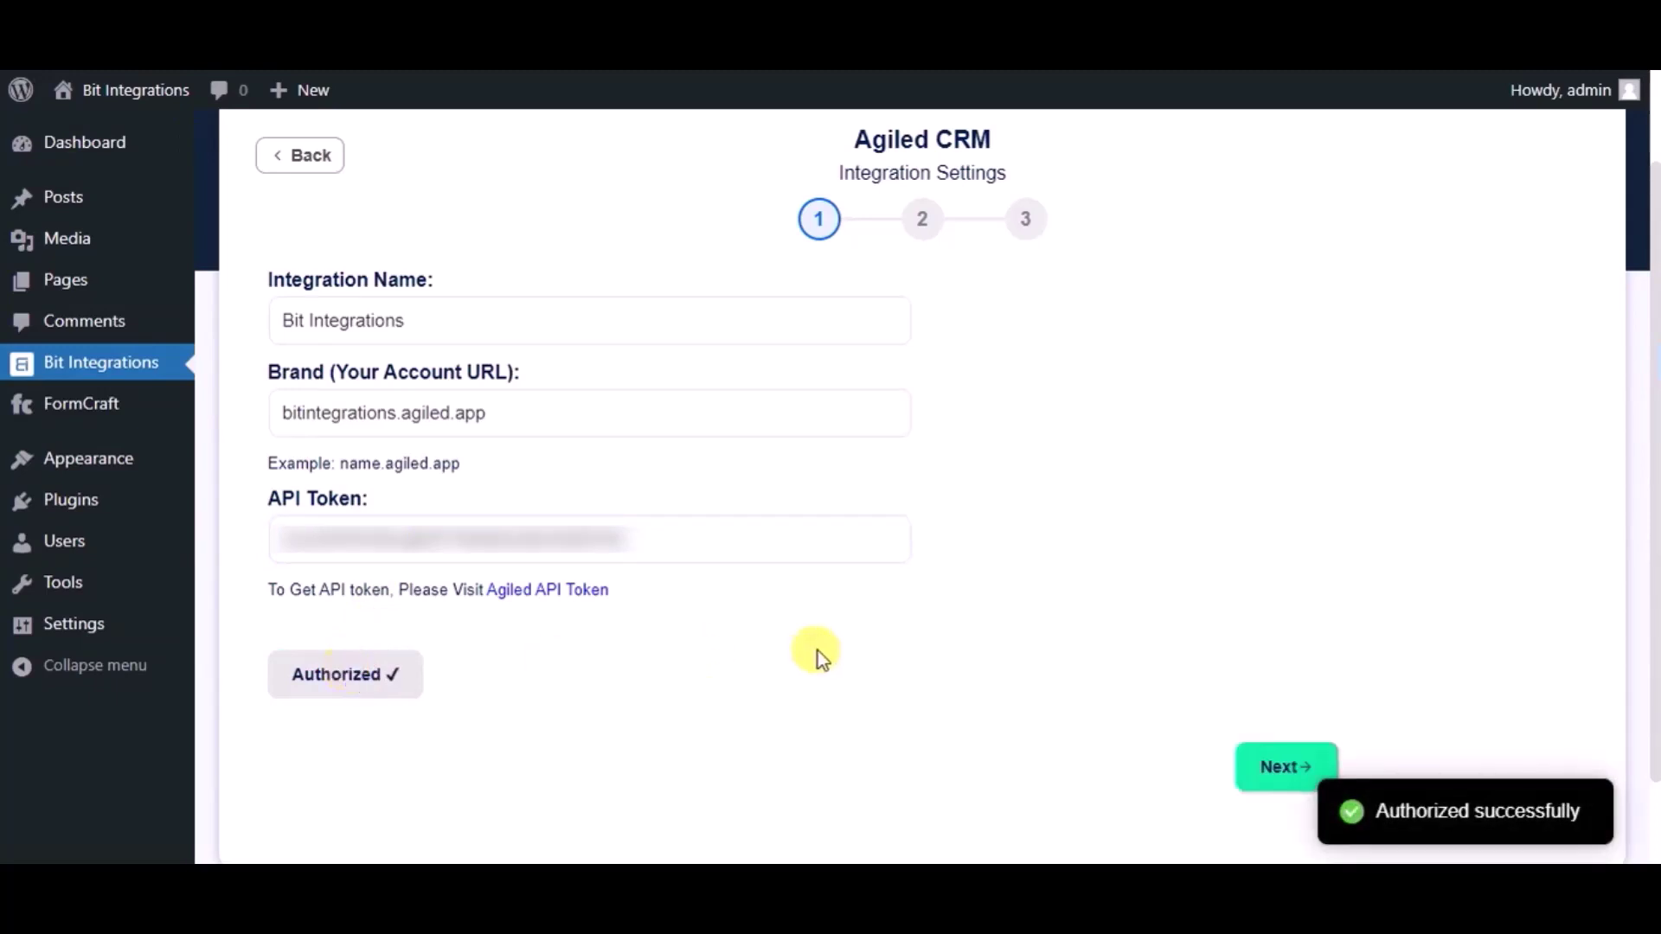
{"action": "left_click", "coordinate": [1253, 780]}
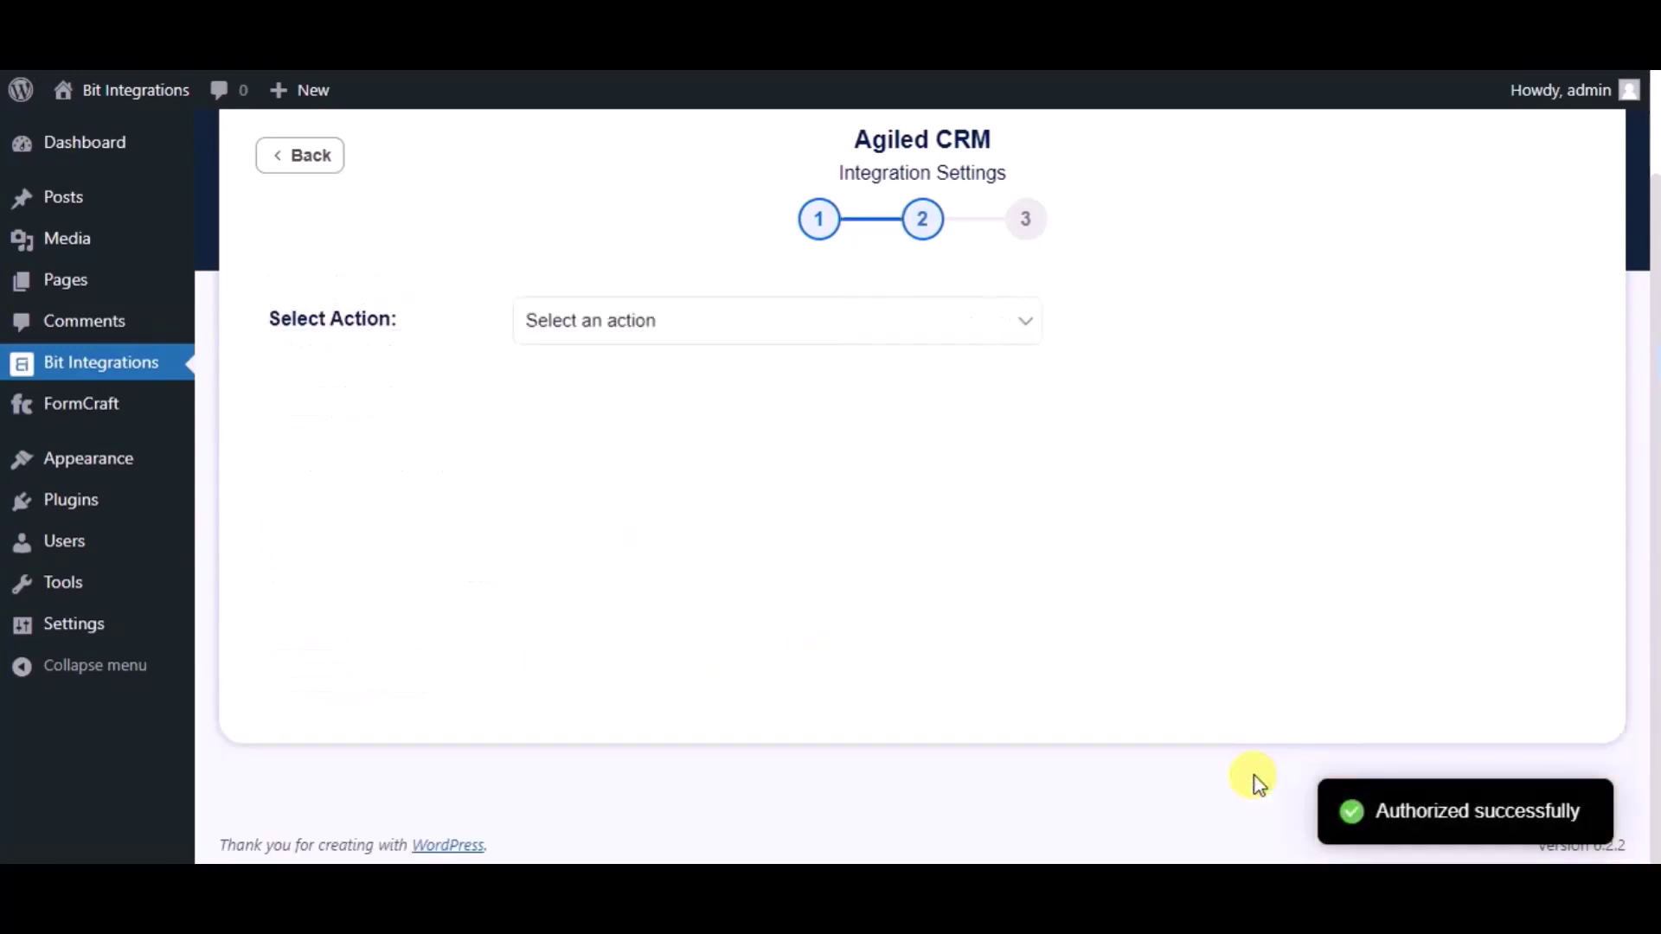
Step: Set the Agiled action to Create Contact with the Lead role
{"action": "left_click", "coordinate": [792, 329]}
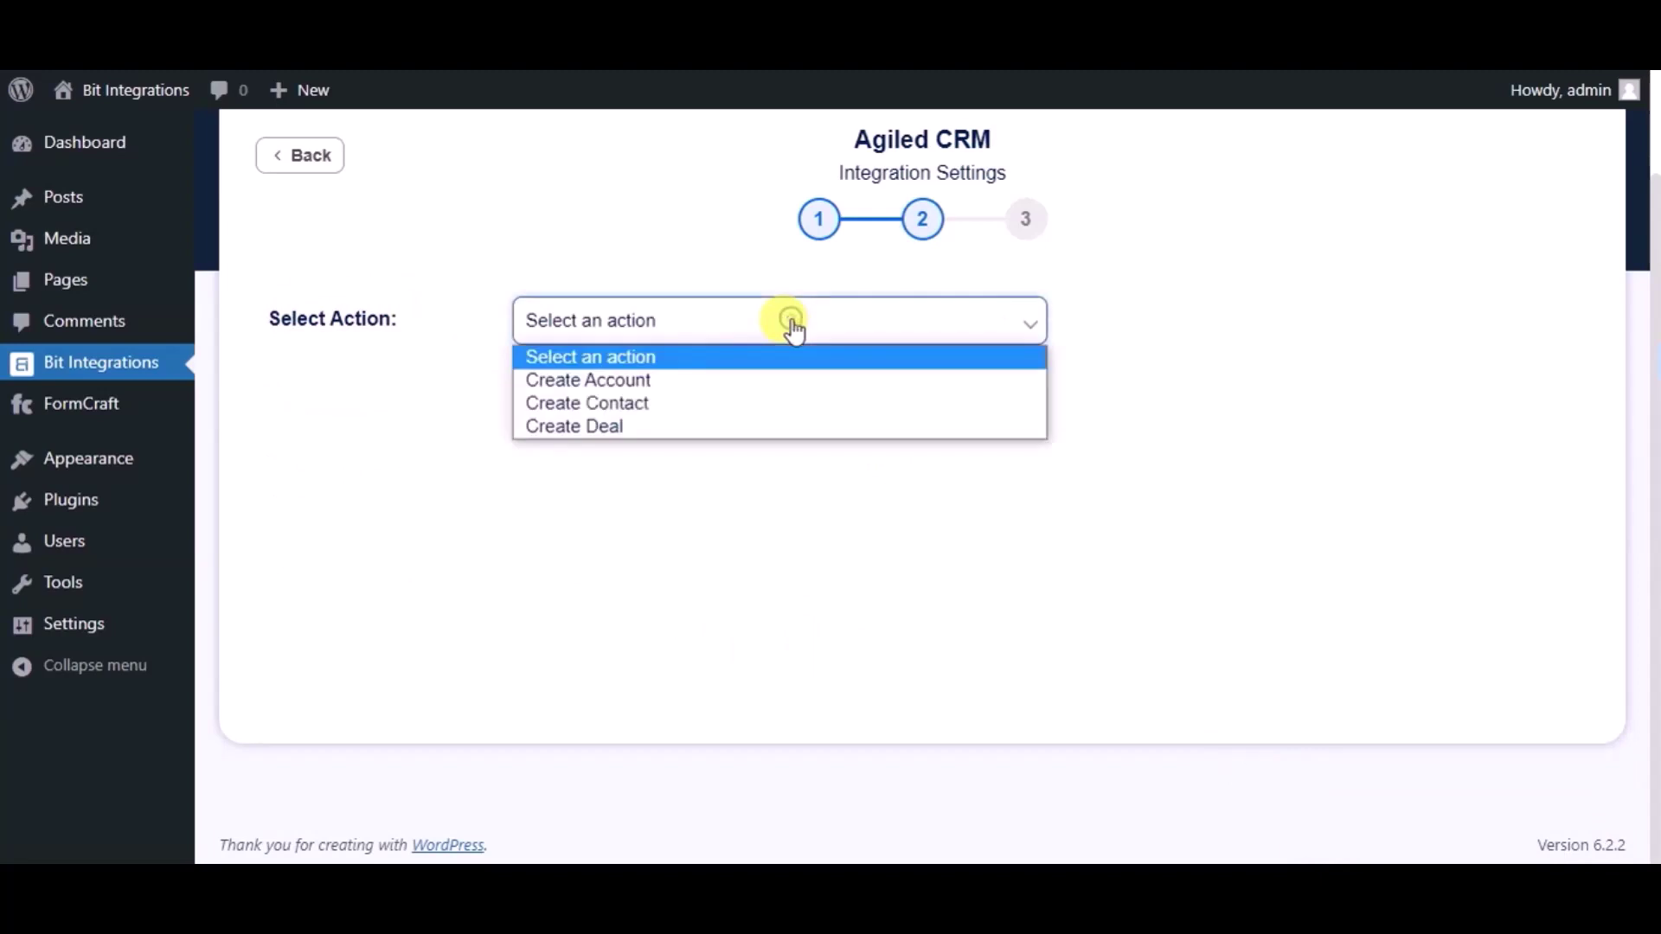
{"action": "left_click", "coordinate": [650, 403]}
{"action": "left_click", "coordinate": [573, 394]}
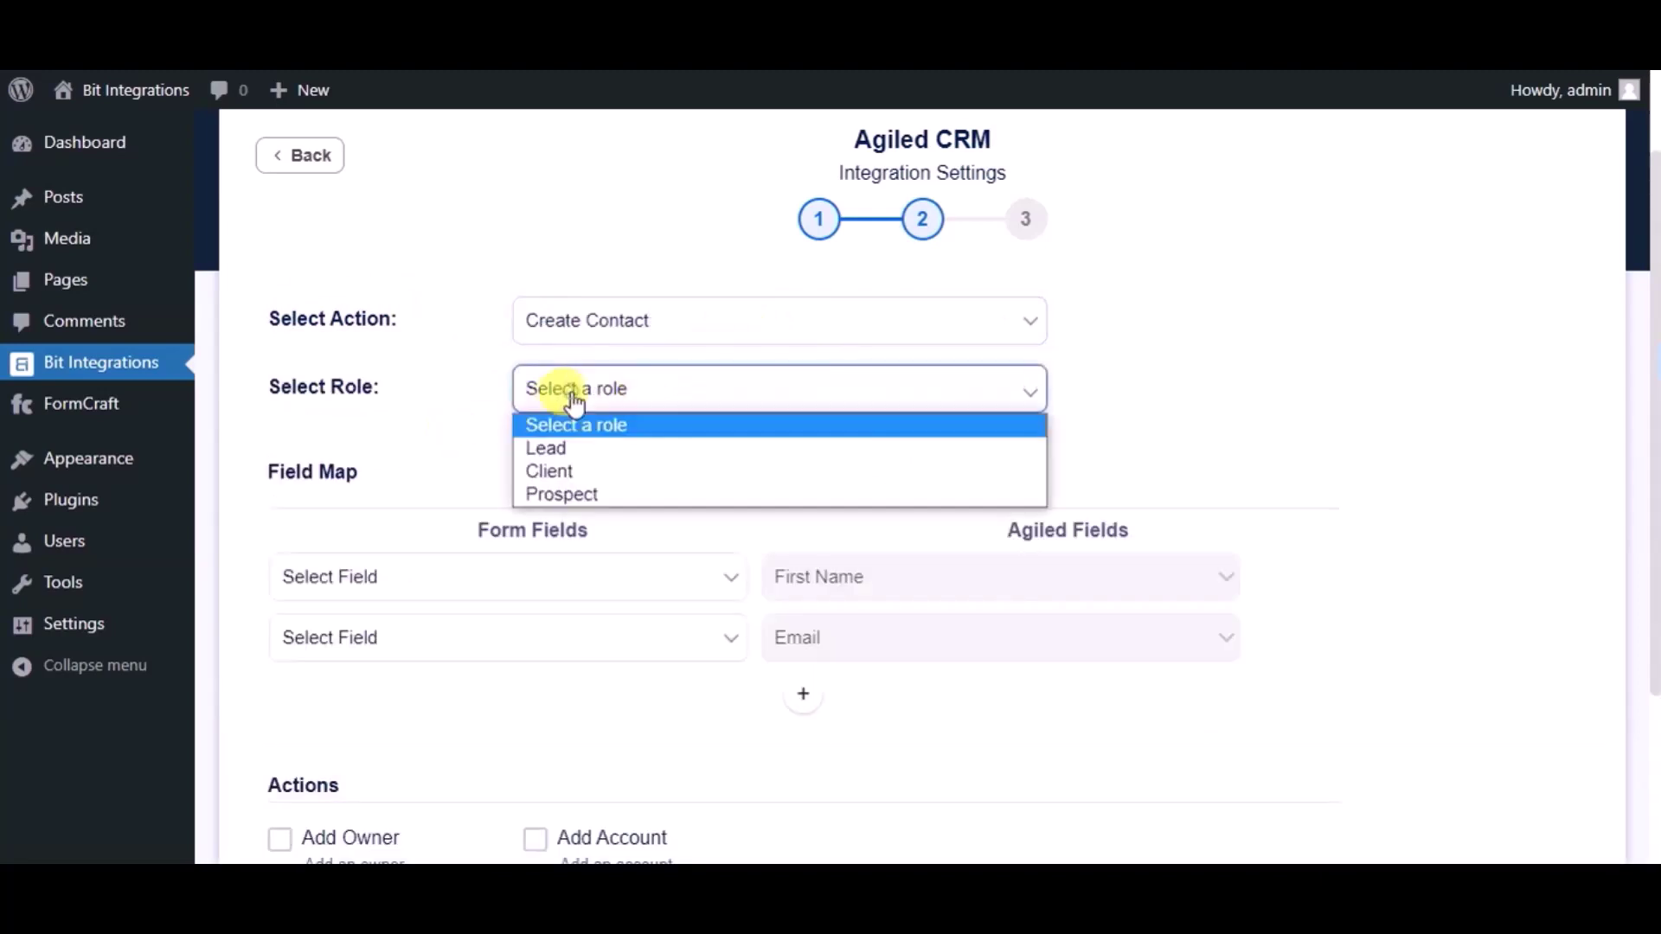
{"action": "left_click", "coordinate": [565, 446]}
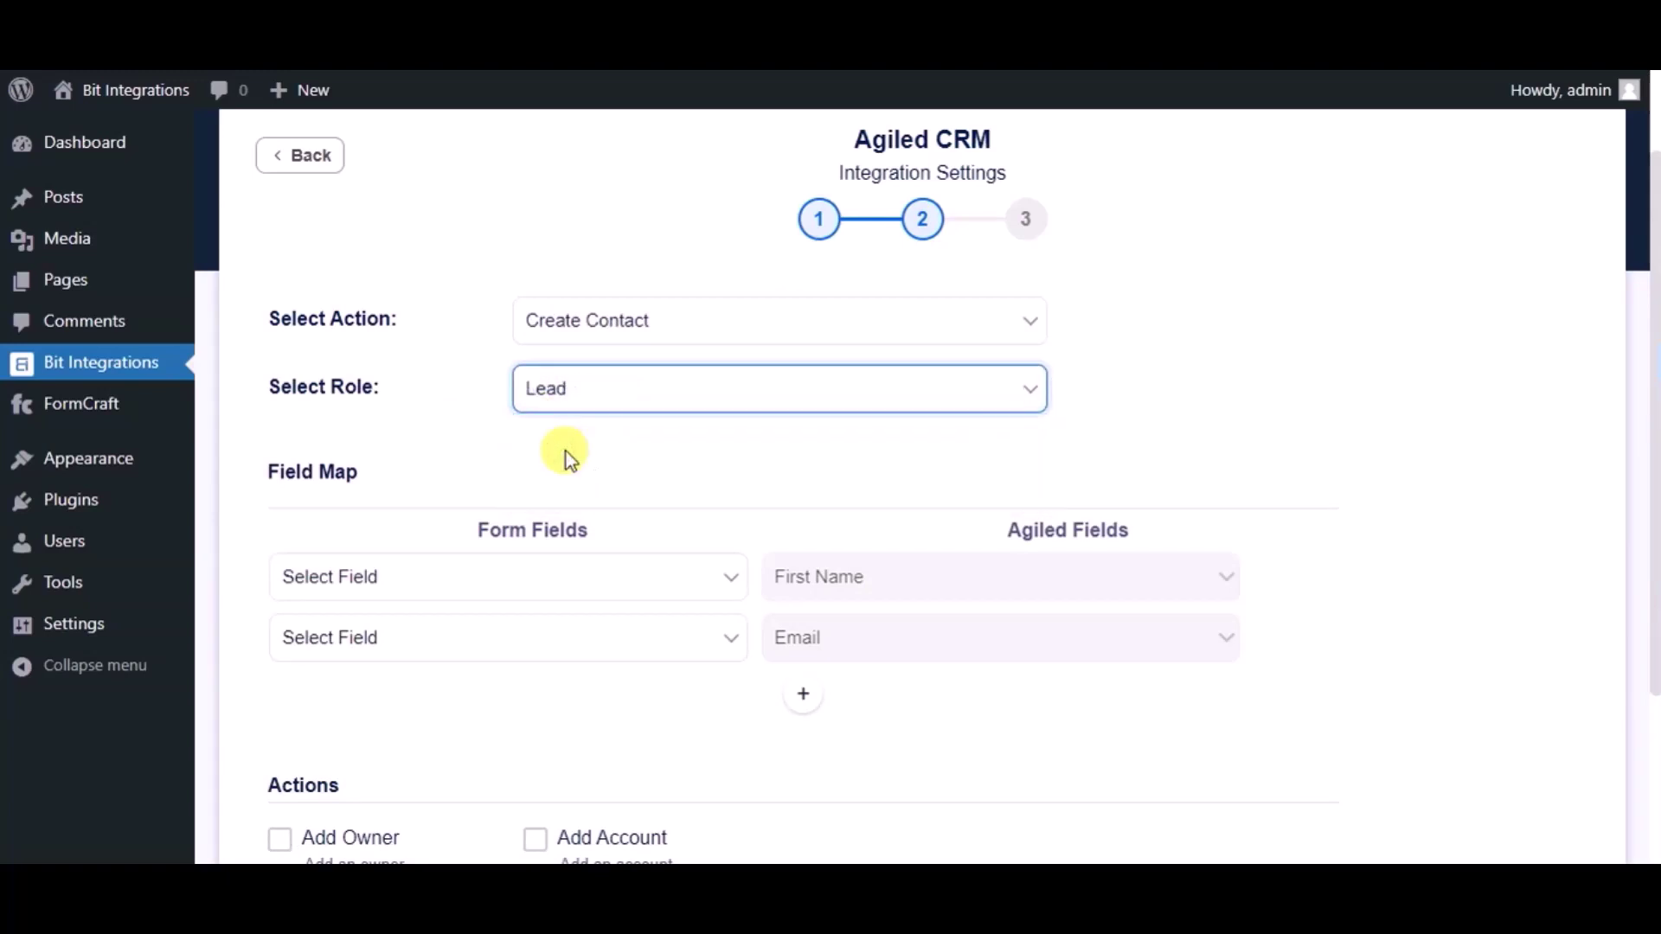
Step: Map Name to First Name, Email to Email, and Phone to Phone, then finish the integration
{"action": "left_click", "coordinate": [579, 581]}
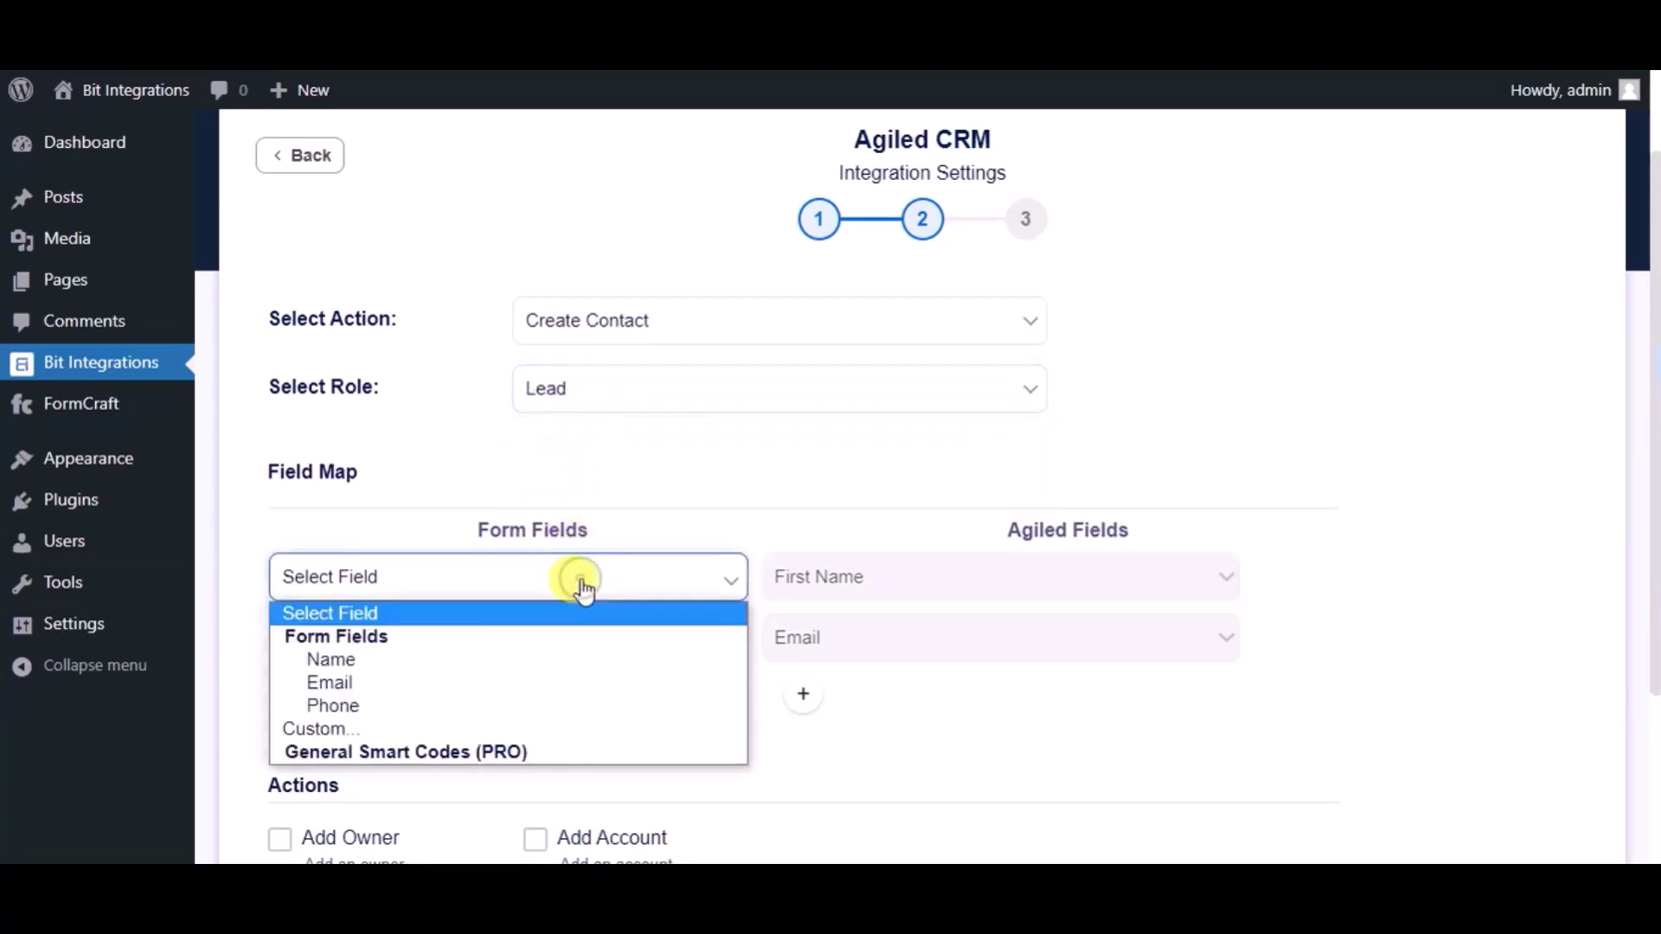
{"action": "left_click", "coordinate": [375, 659]}
{"action": "left_click", "coordinate": [472, 637]}
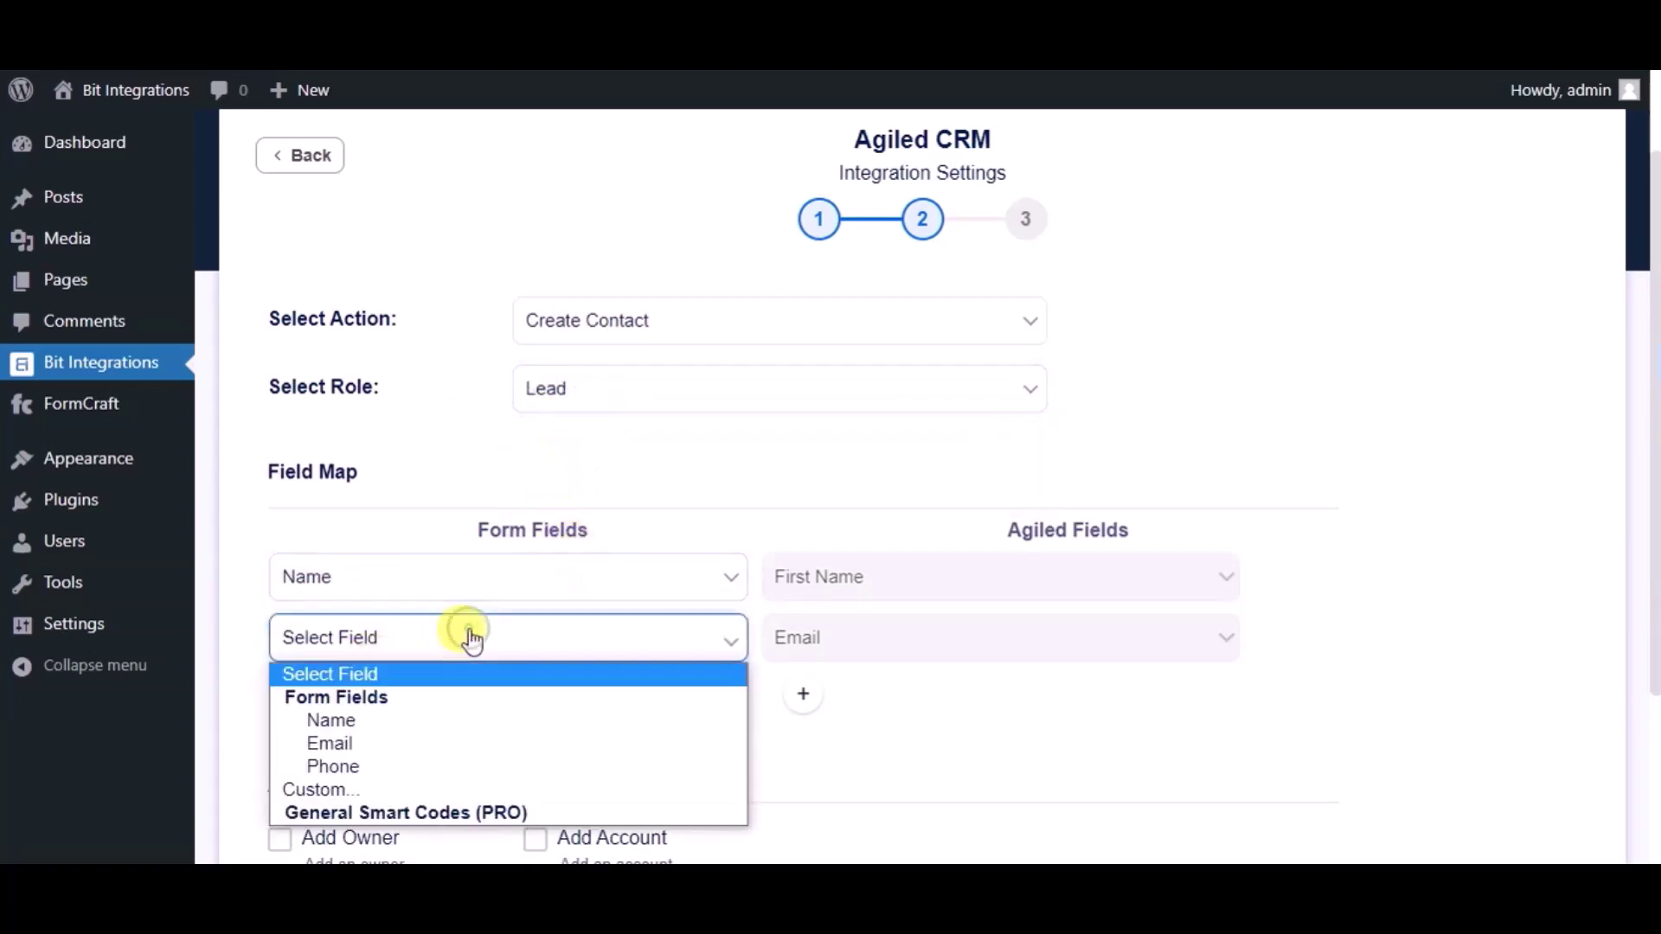
{"action": "left_click", "coordinate": [339, 743]}
{"action": "left_click", "coordinate": [797, 700]}
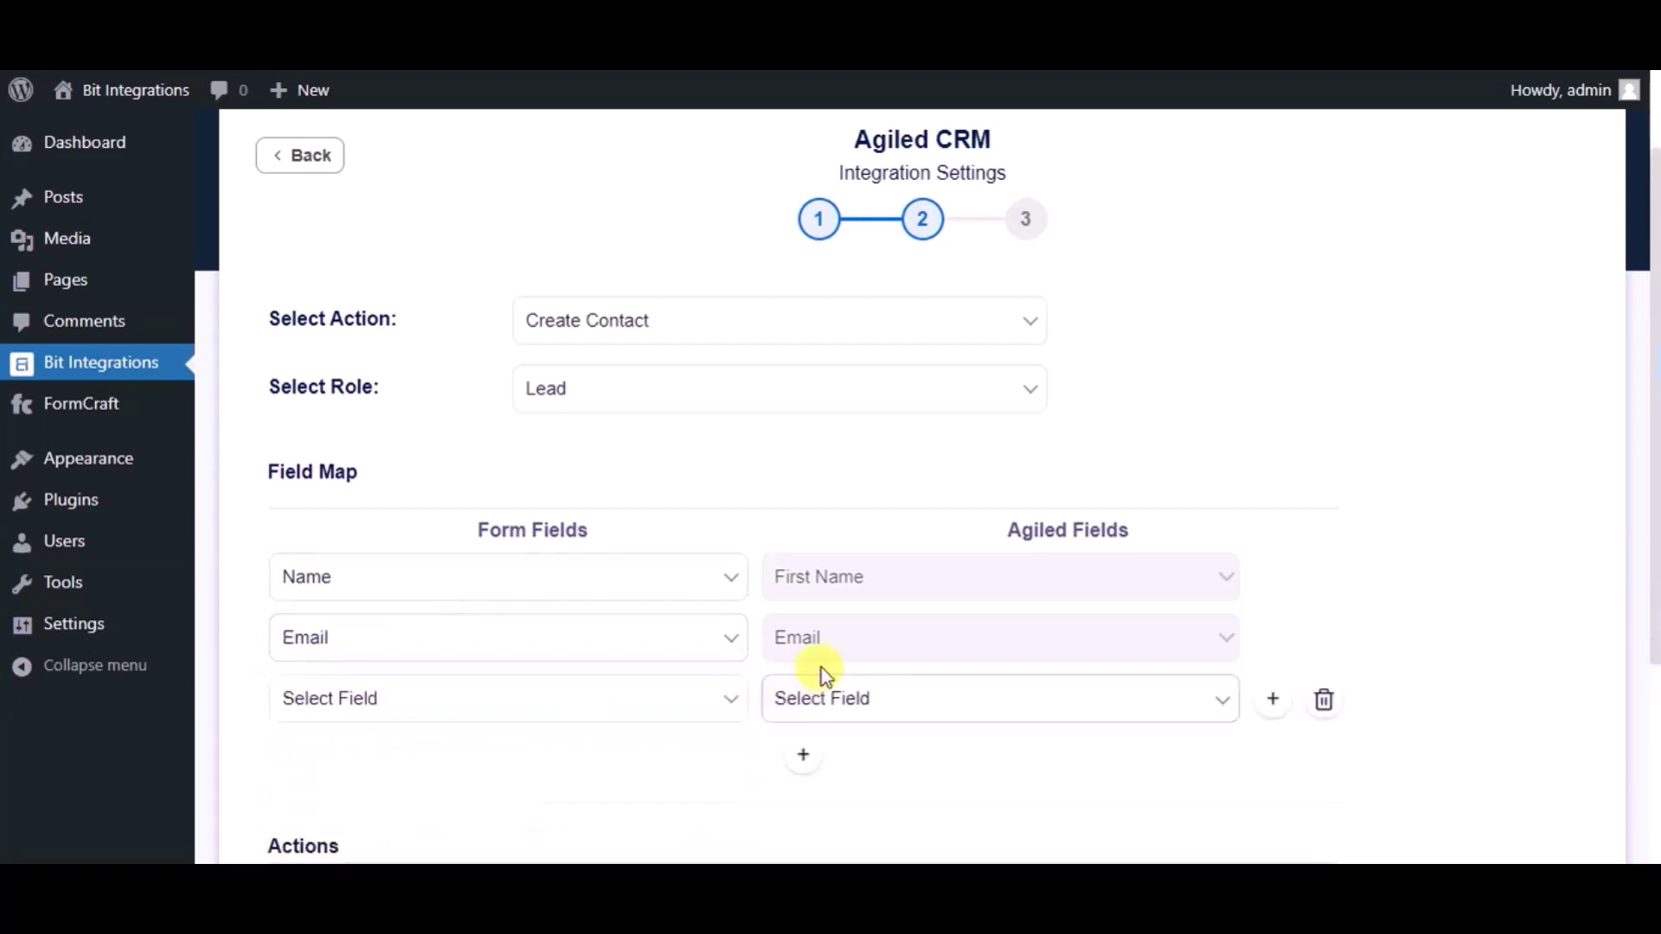
{"action": "left_click", "coordinate": [823, 689]}
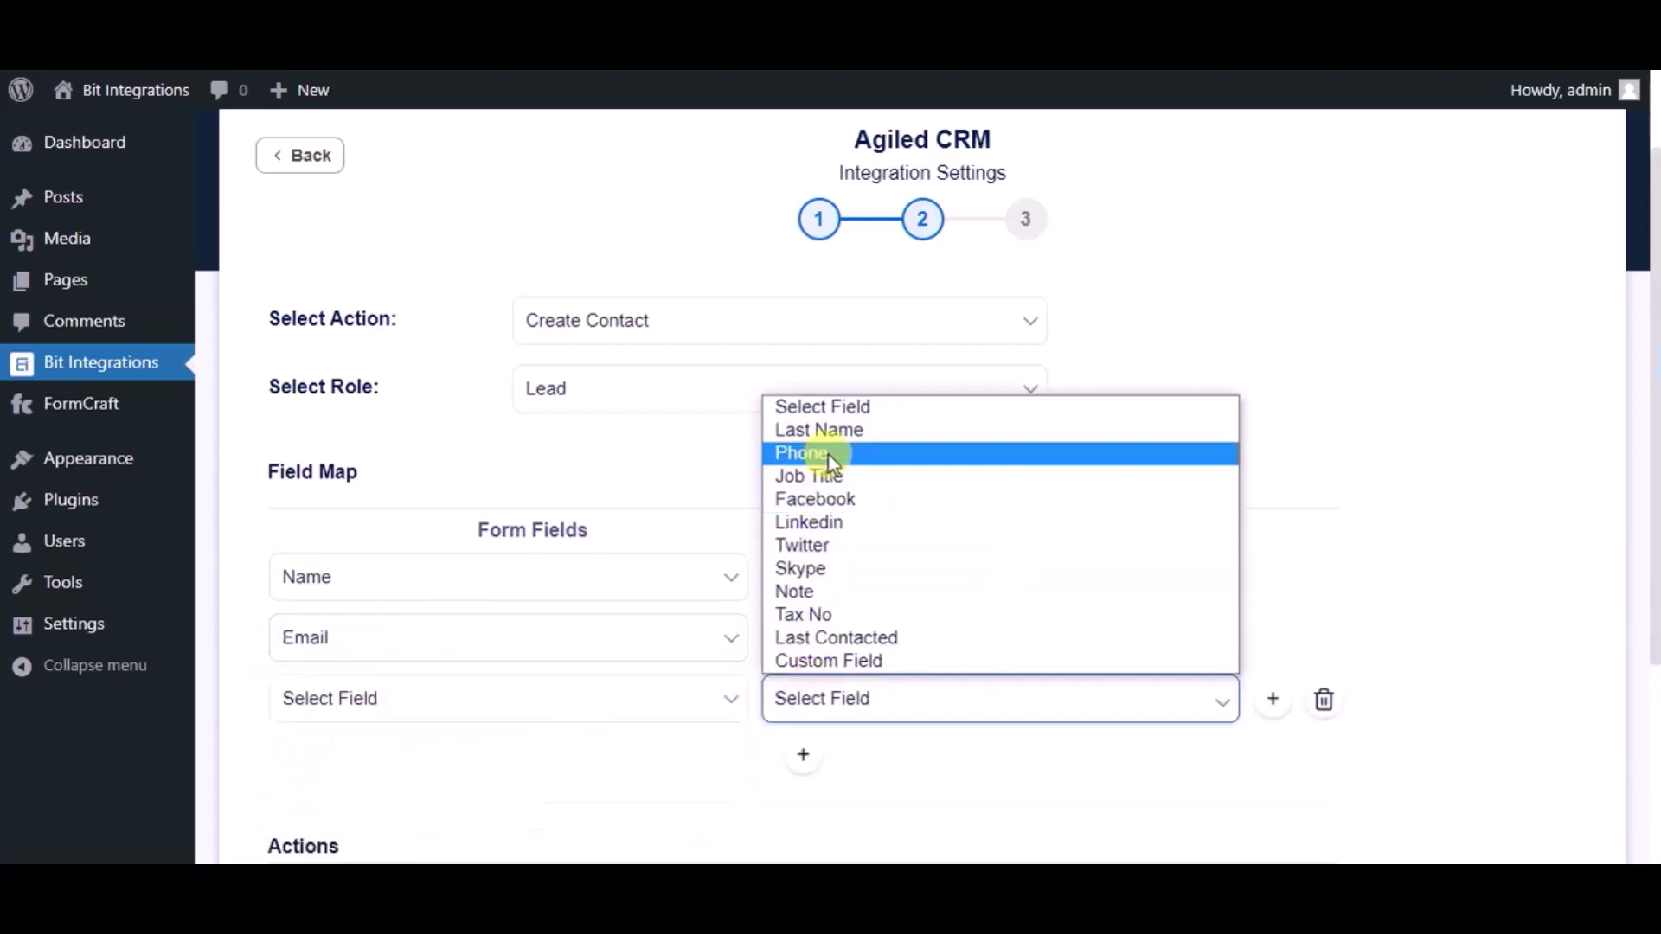
{"action": "left_click", "coordinate": [828, 453]}
{"action": "left_click", "coordinate": [659, 710]}
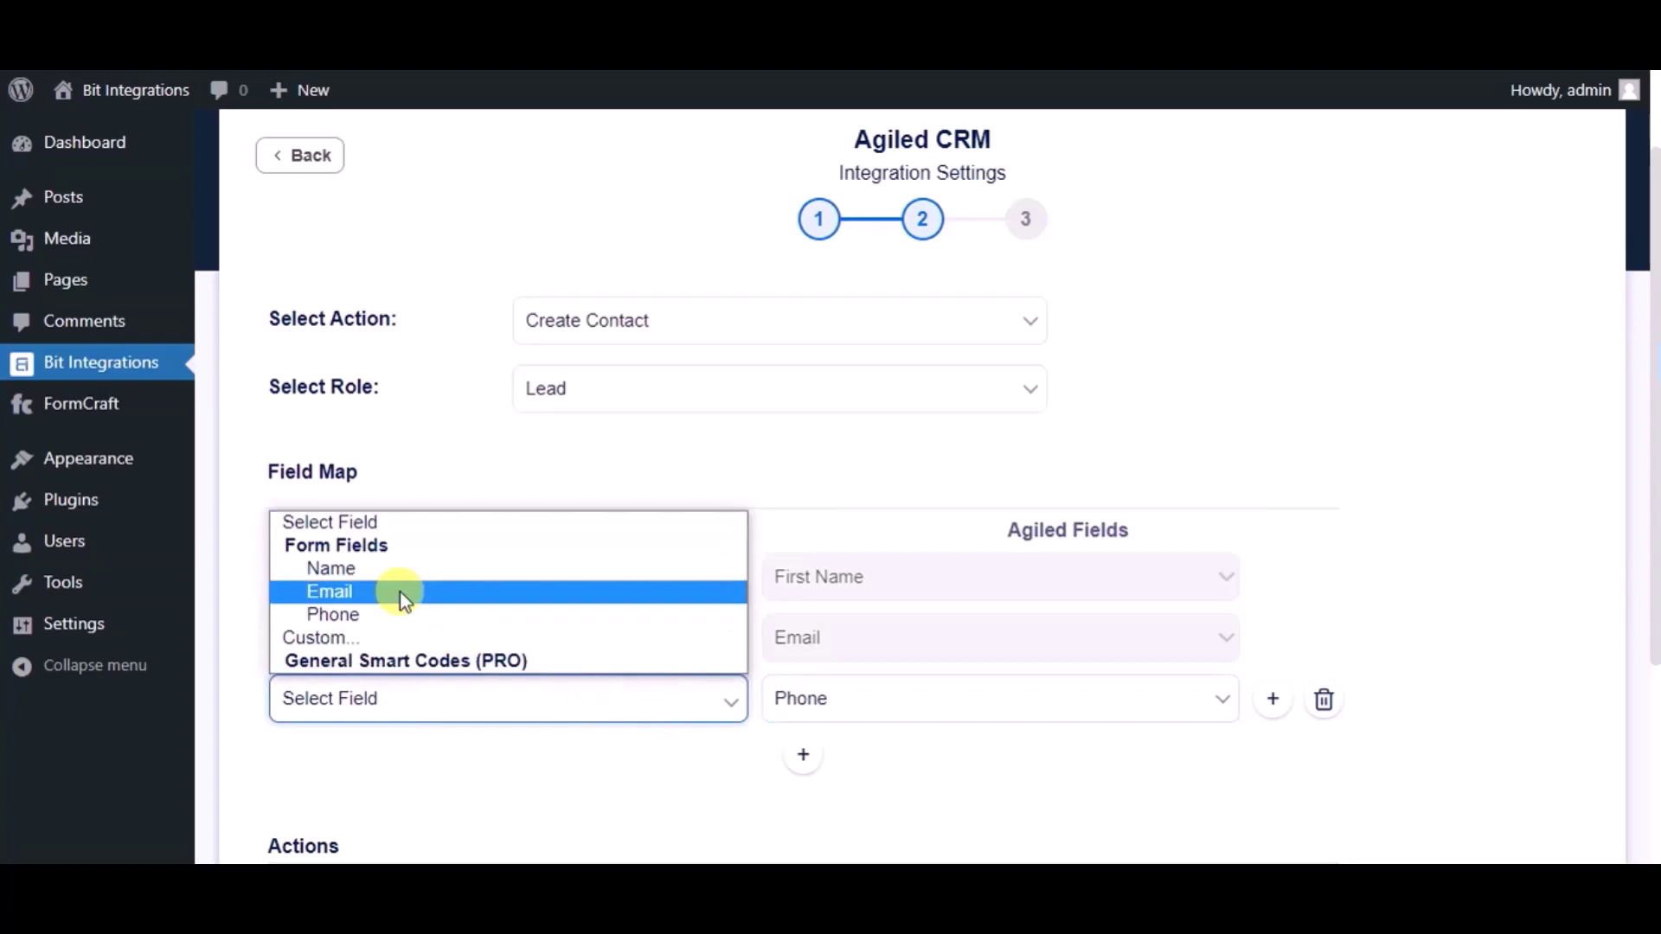
{"action": "left_click", "coordinate": [386, 615]}
{"action": "scroll", "coordinate": [519, 649], "scroll_direction": "down", "scroll_amount": 1}
{"action": "scroll", "coordinate": [521, 647], "scroll_direction": "down", "scroll_amount": 2}
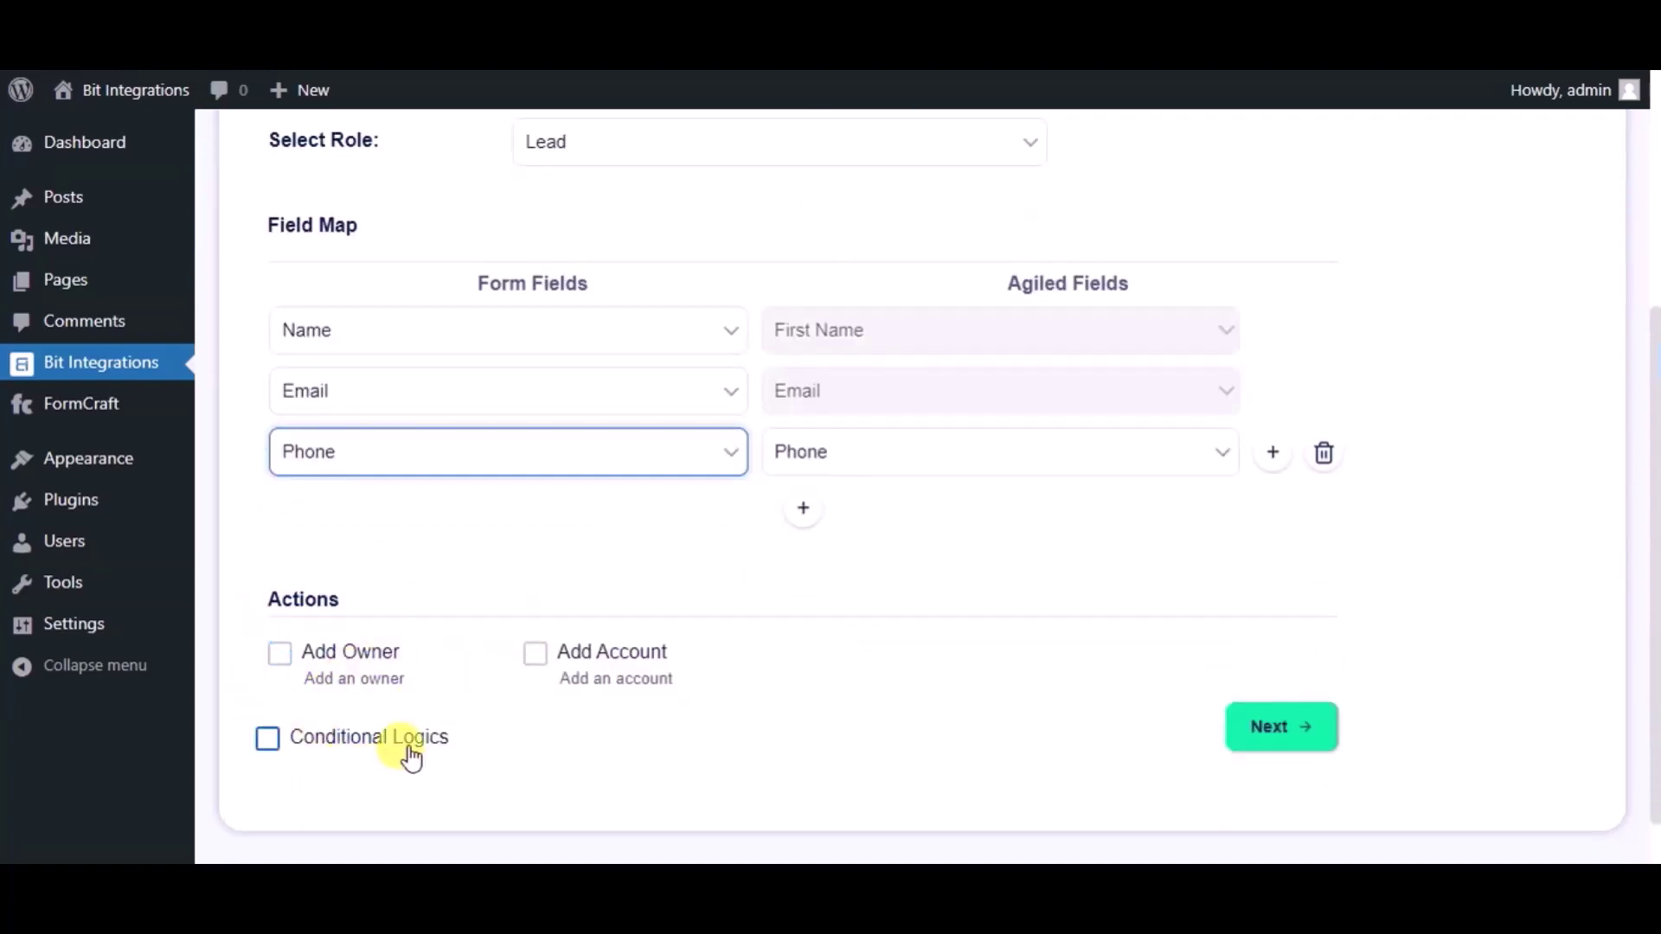
{"action": "left_click", "coordinate": [1286, 735]}
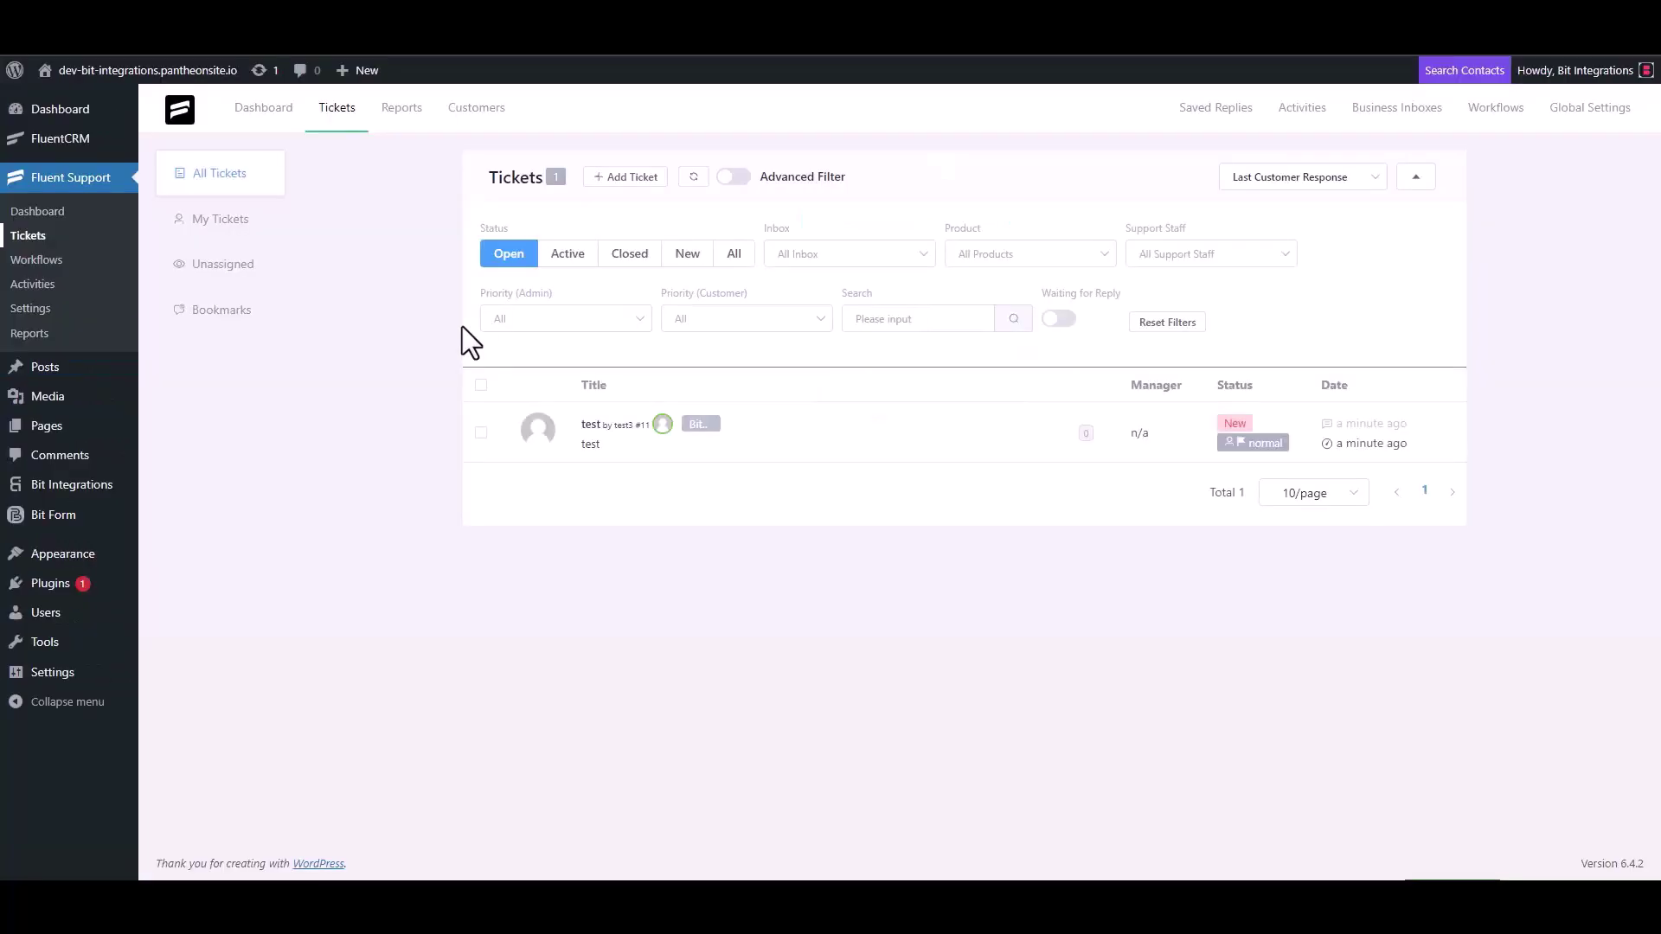
Step: Start a new ticket and search for an existing contact by the support e-mail address
{"action": "left_click", "coordinate": [623, 178]}
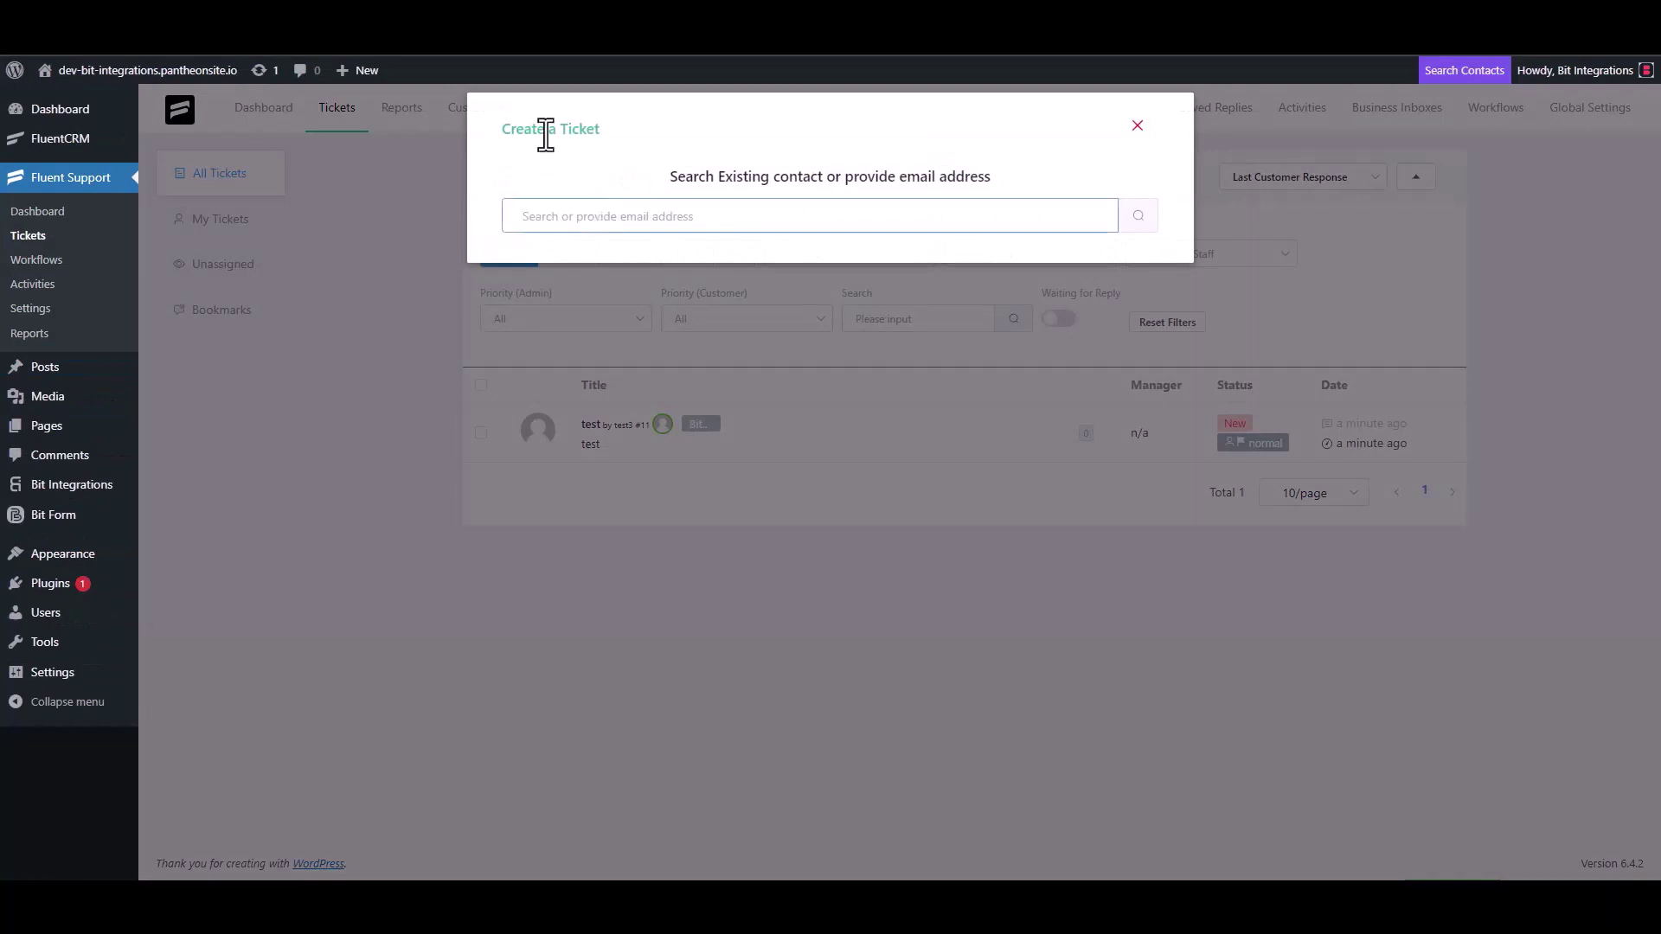
{"action": "triple_click", "coordinate": [608, 211]}
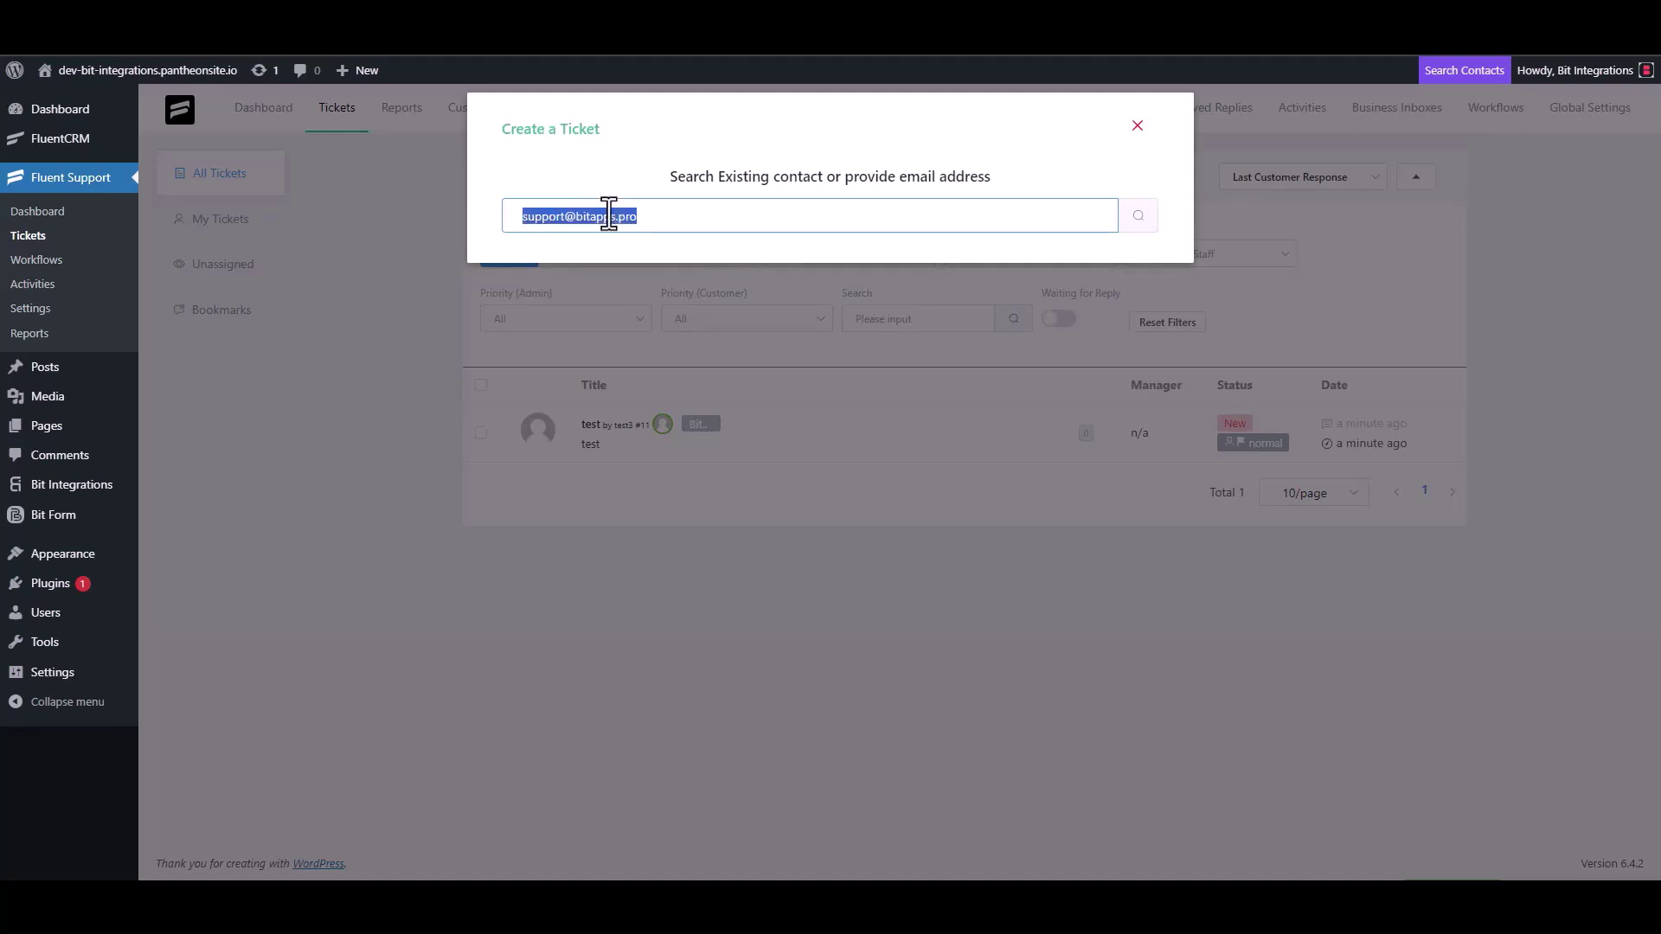
{"action": "left_click", "coordinate": [663, 222]}
{"action": "left_click", "coordinate": [1136, 220]}
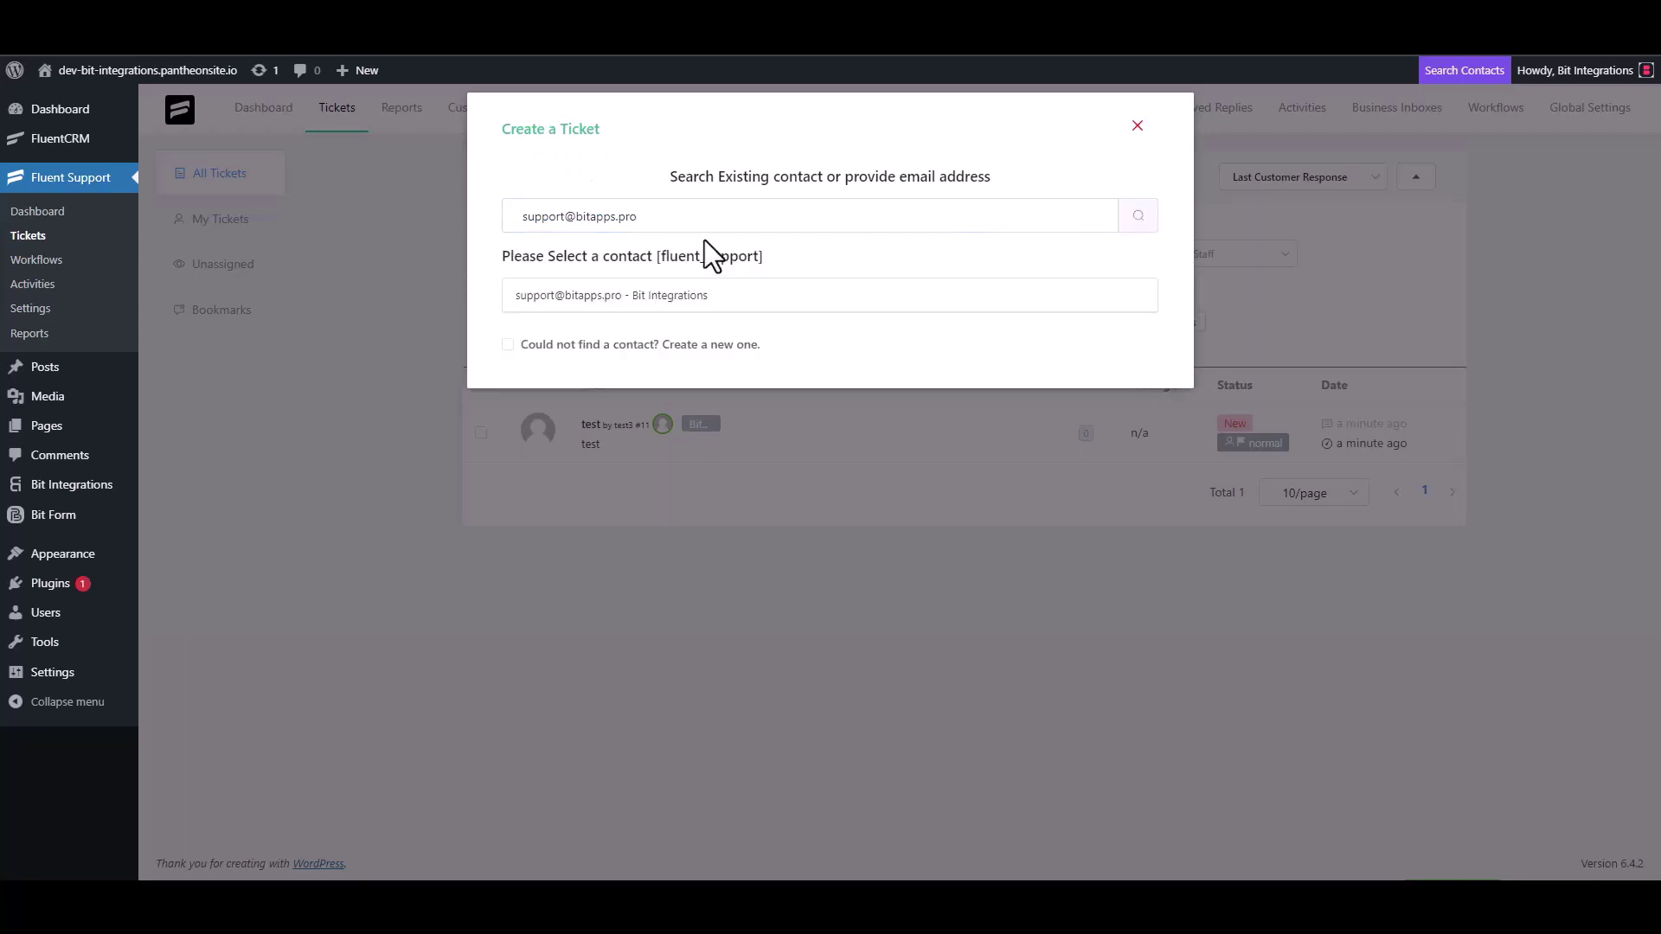
Step: Create a new contact with first name 'Bit Integrations' and its e-mail, then continue
{"action": "left_click", "coordinate": [533, 346]}
{"action": "left_click", "coordinate": [552, 351]}
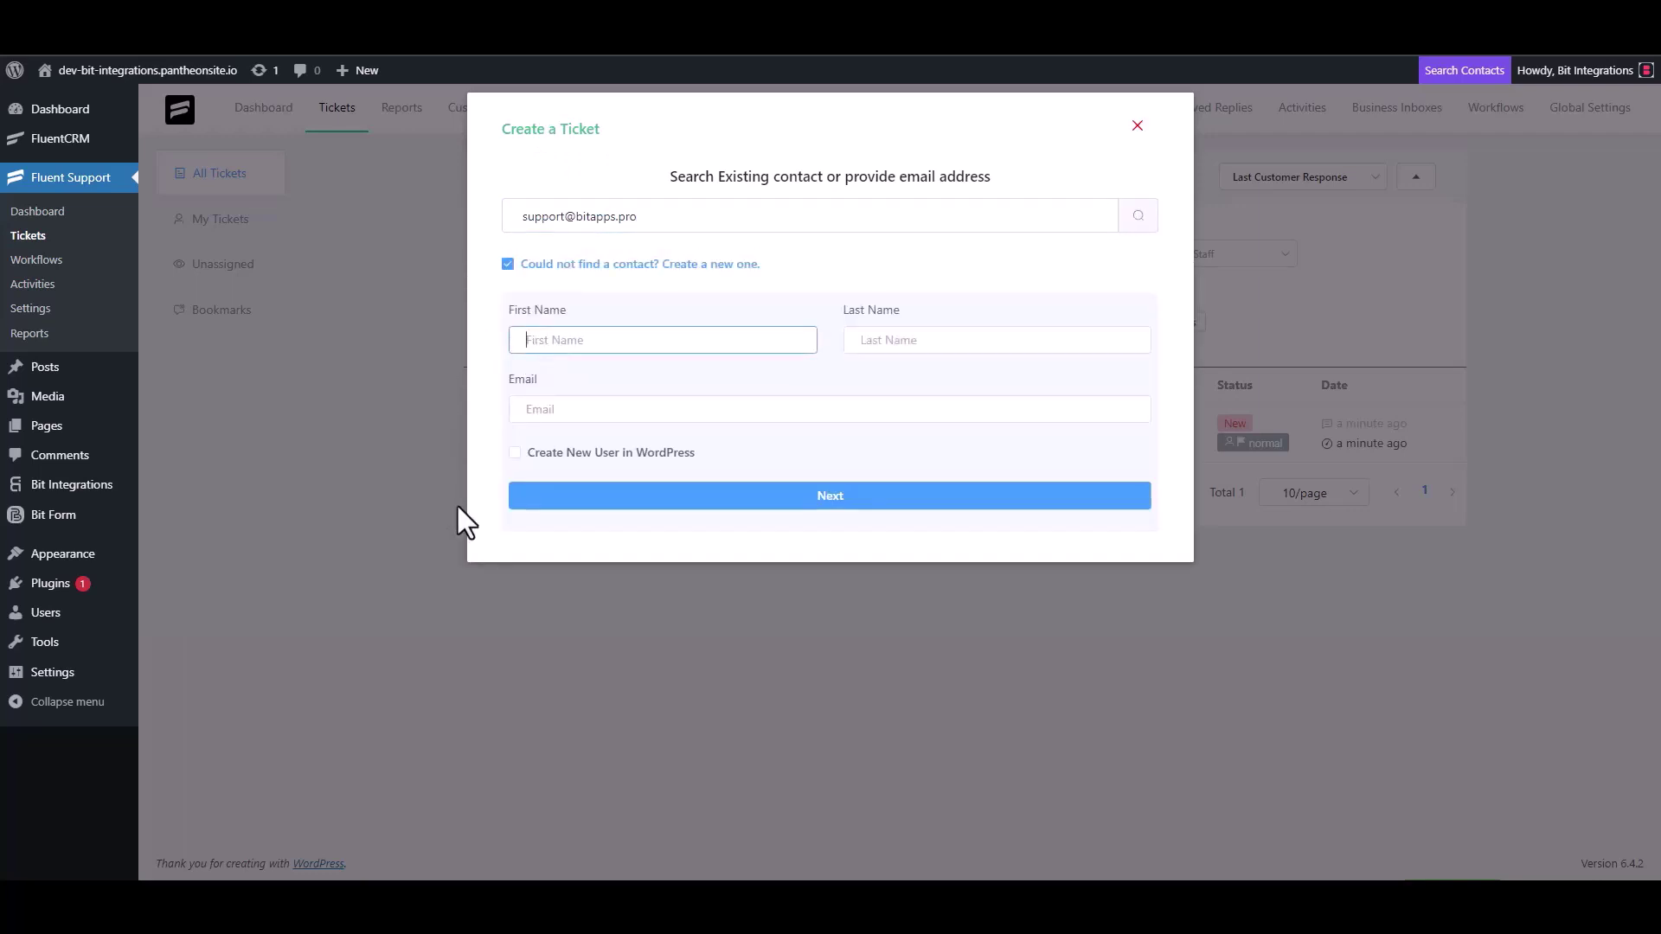
{"action": "type", "text": "Bit Integrations"}
{"action": "left_click", "coordinate": [576, 411]}
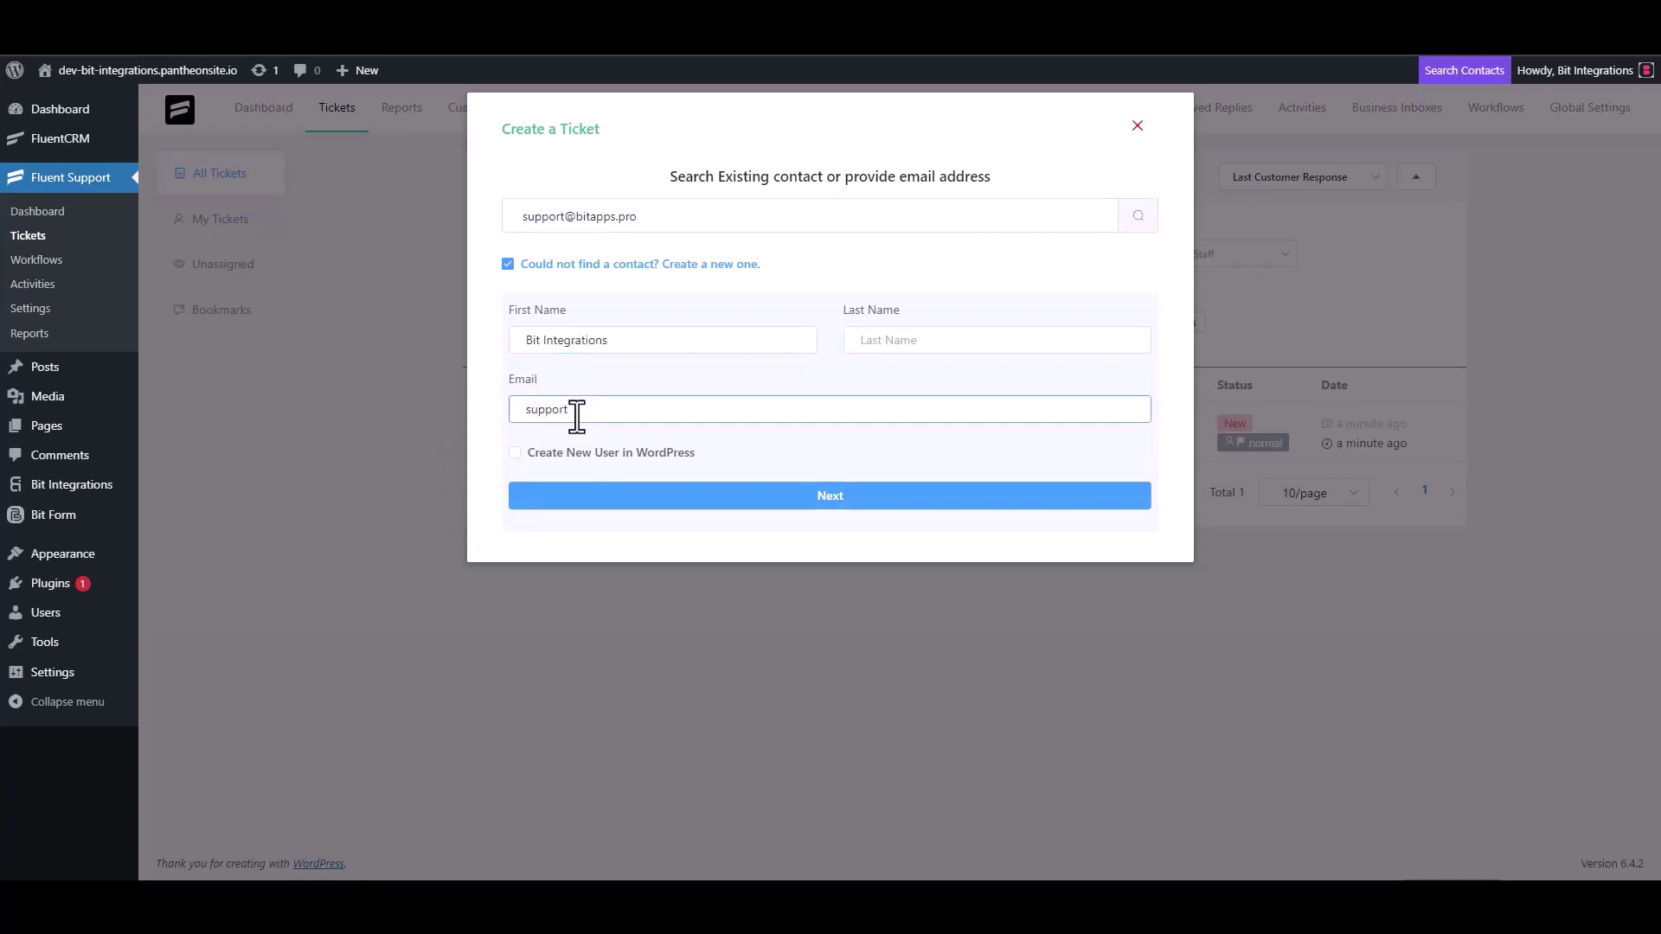
{"action": "left_click", "coordinate": [834, 495]}
Step: Replace the initial 'test' subject with 'Bit Integrations'
{"action": "left_click", "coordinate": [600, 314]}
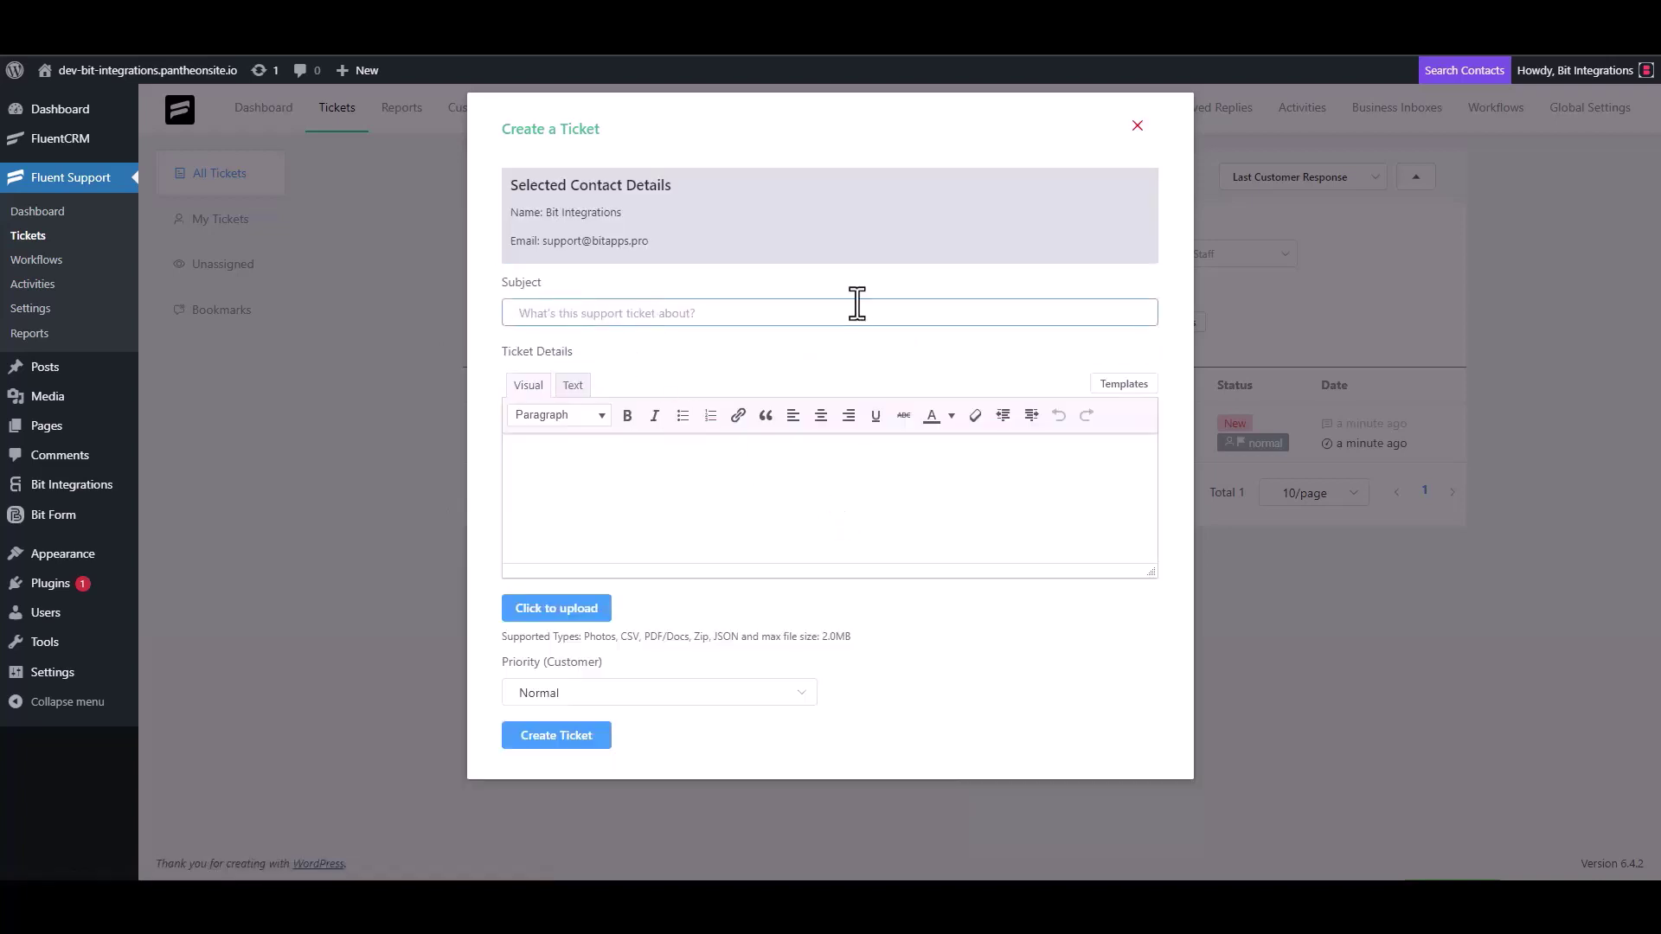
{"action": "type", "text": "test"}
{"action": "left_click", "coordinate": [576, 491]}
{"action": "type", "text": "t"}
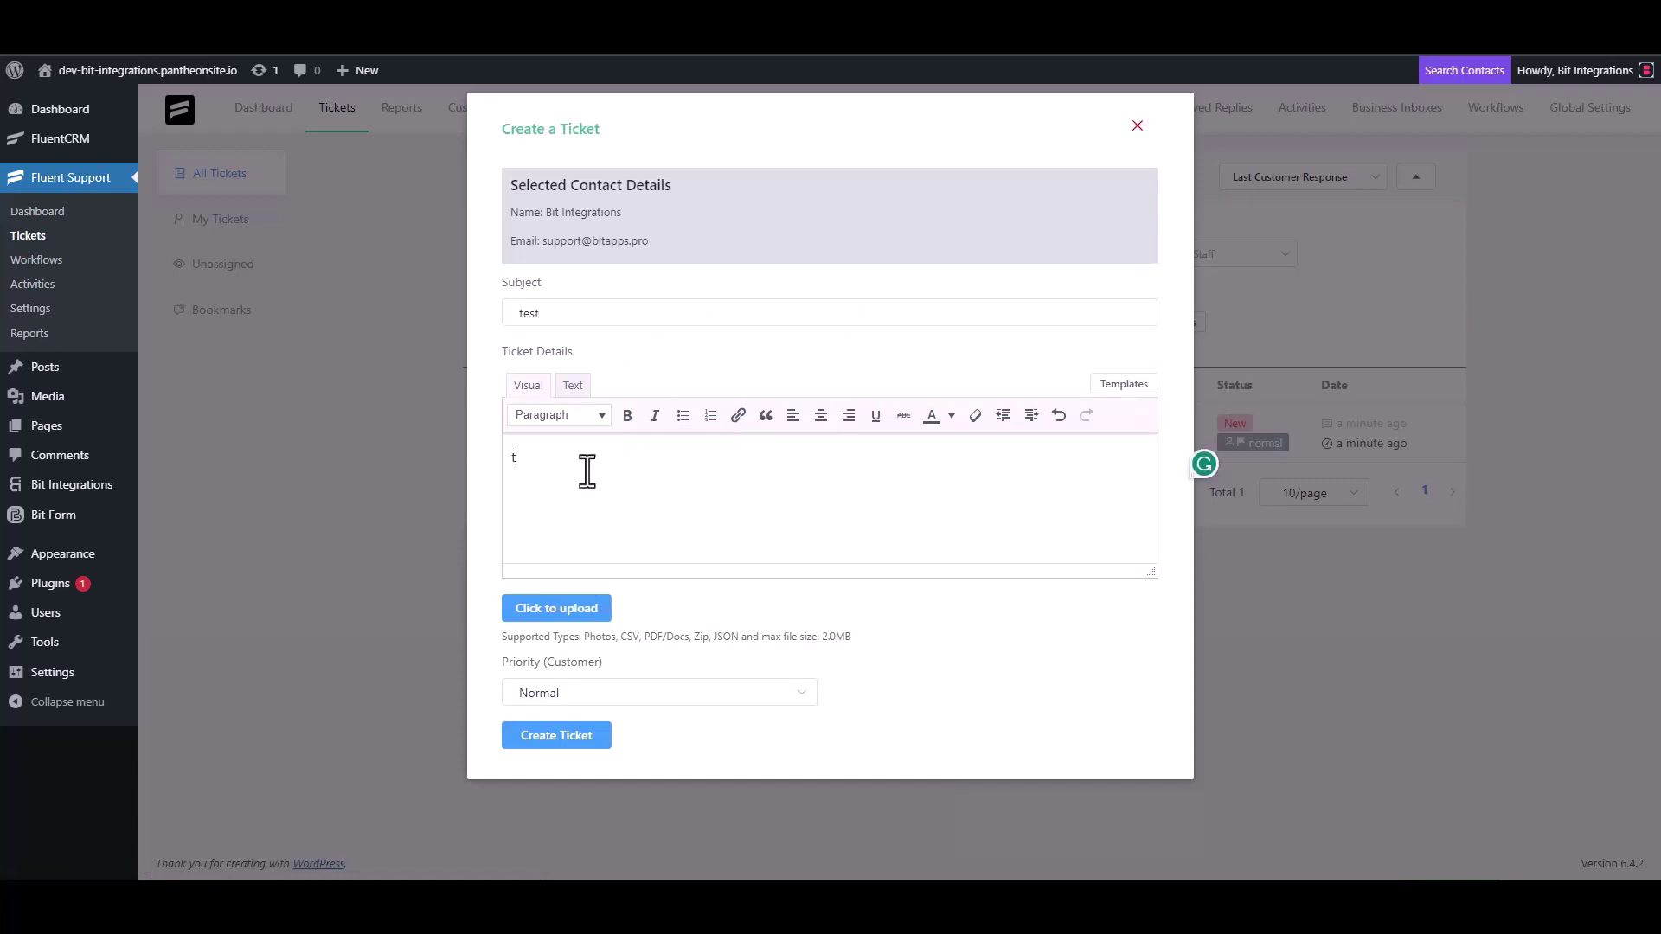
{"action": "left_click", "coordinate": [549, 314]}
{"action": "double_click", "coordinate": [548, 314]}
{"action": "key", "text": "BackSpace"}
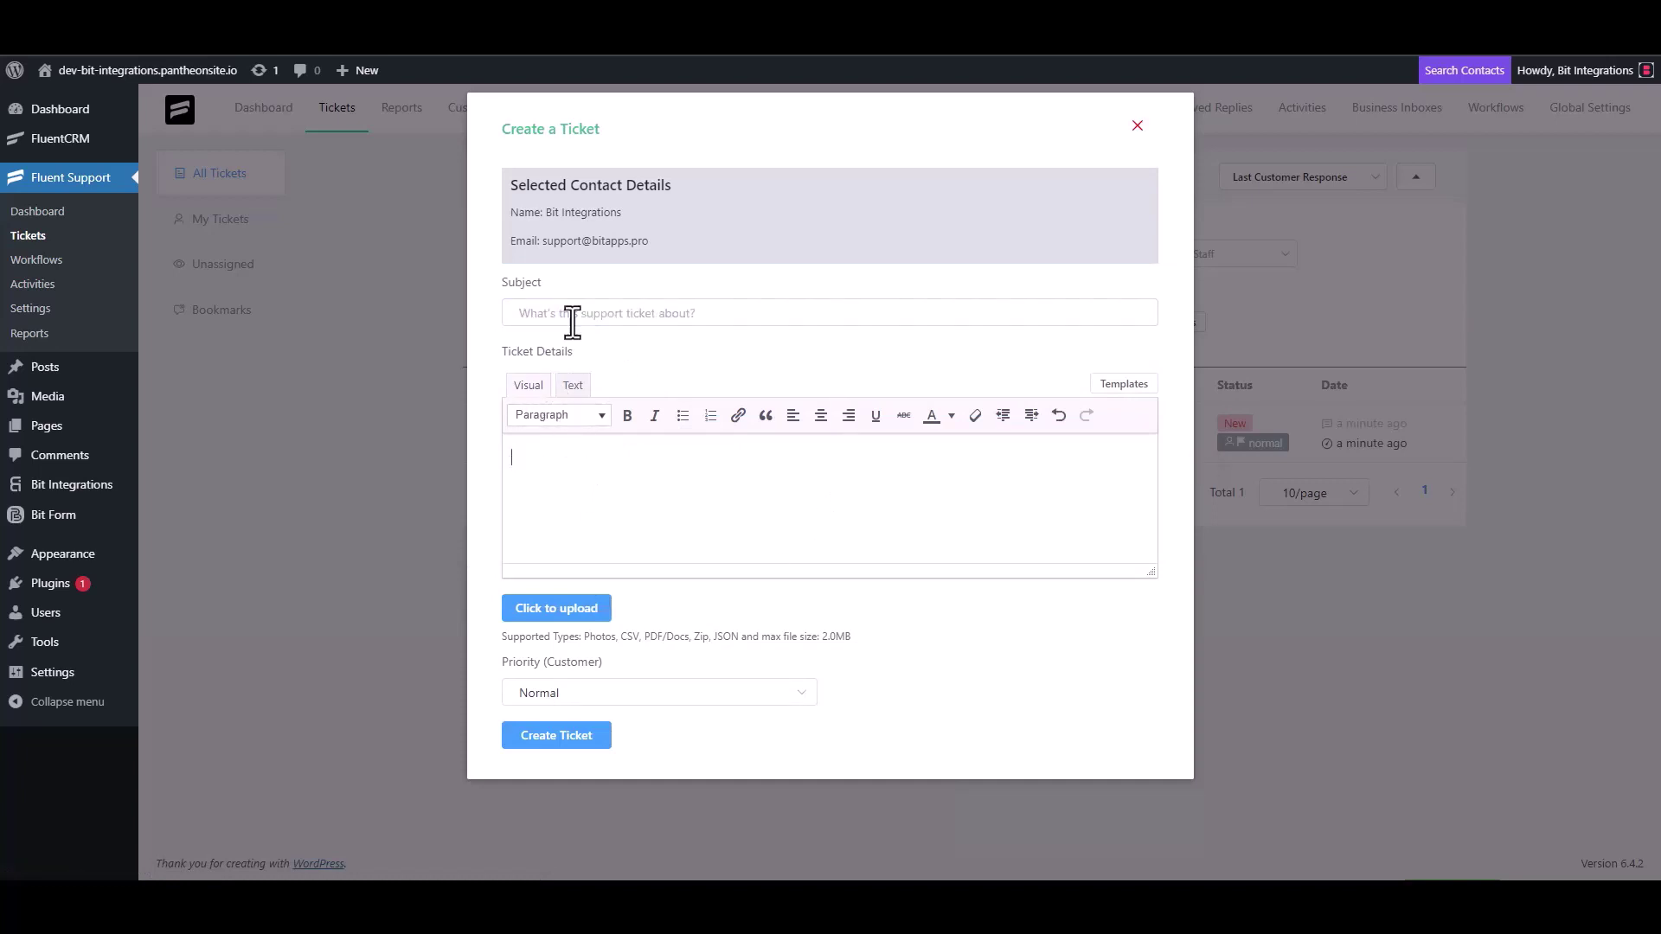
{"action": "left_click", "coordinate": [574, 314]}
{"action": "type", "text": "Bit Integrations"}
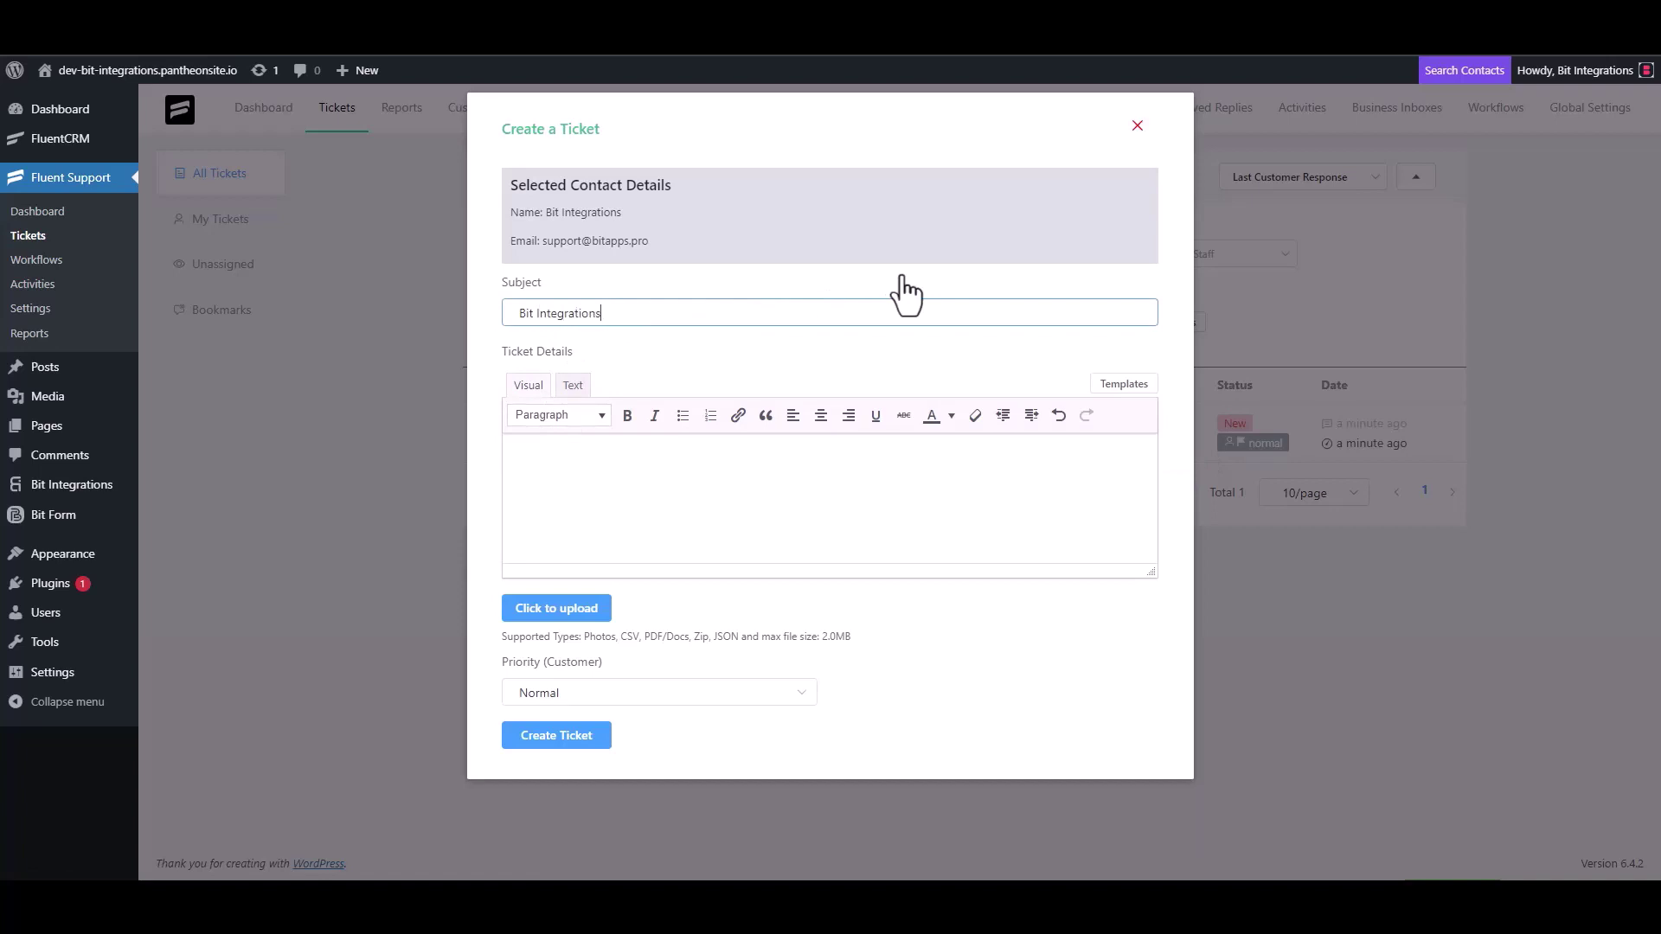
Step: Copy the subject into the ticket details and create the ticket
{"action": "triple_click", "coordinate": [630, 315]}
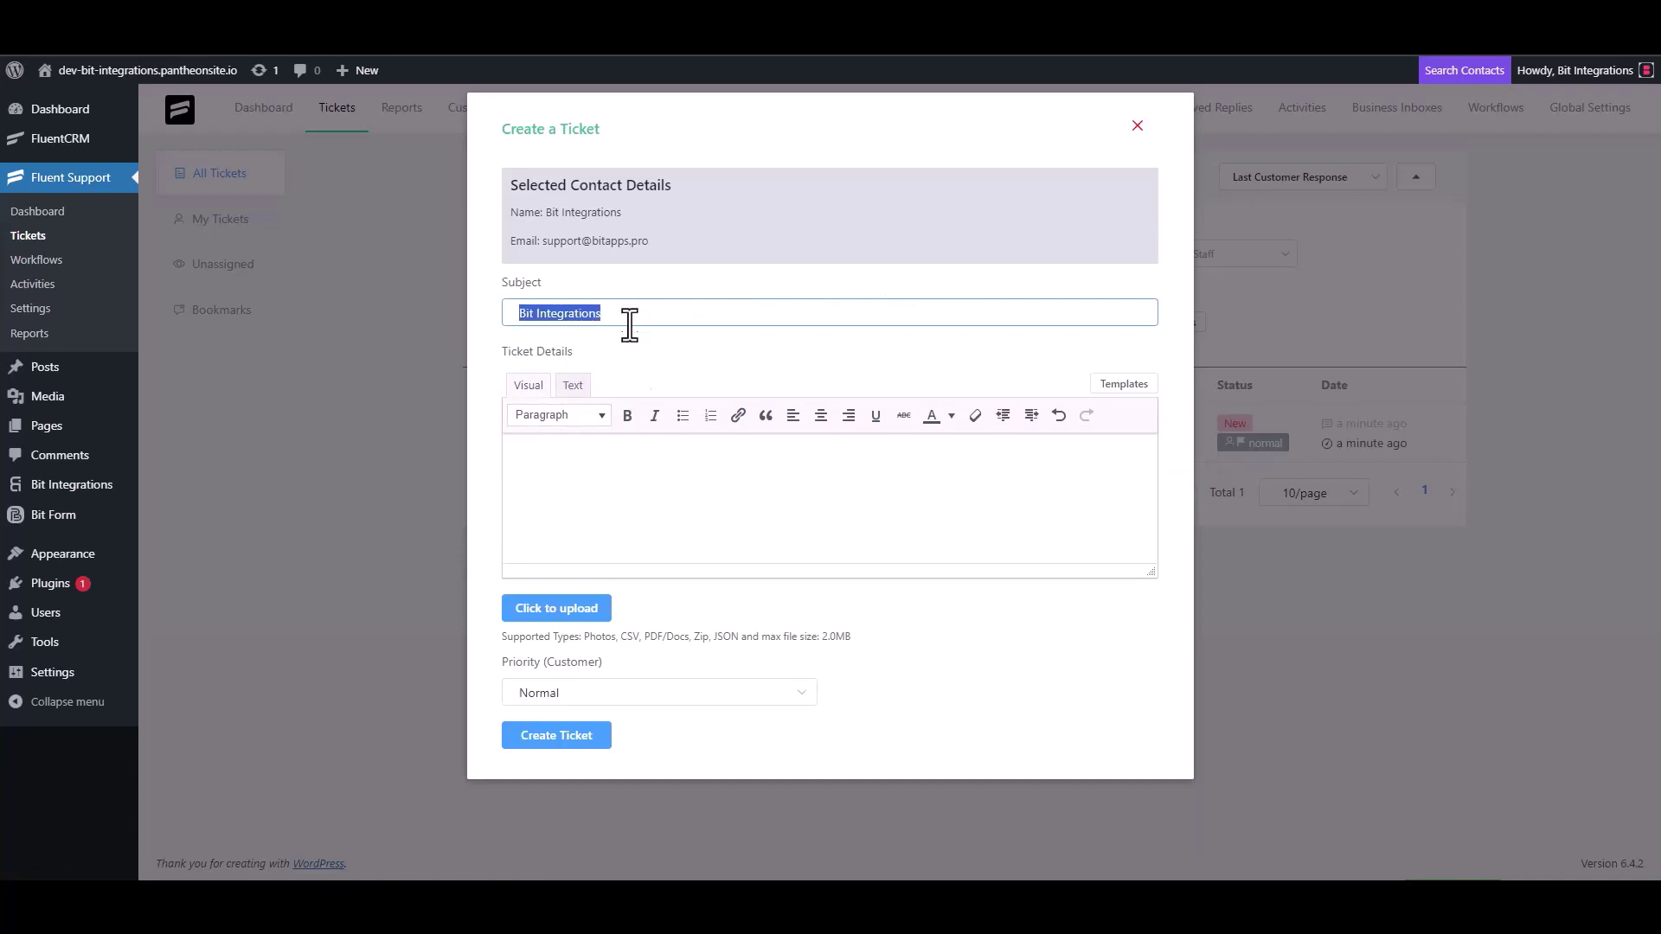
{"action": "key", "text": "ctrl+c"}
{"action": "left_click", "coordinate": [593, 453]}
{"action": "key", "text": "ctrl+v"}
{"action": "left_click", "coordinate": [571, 737]}
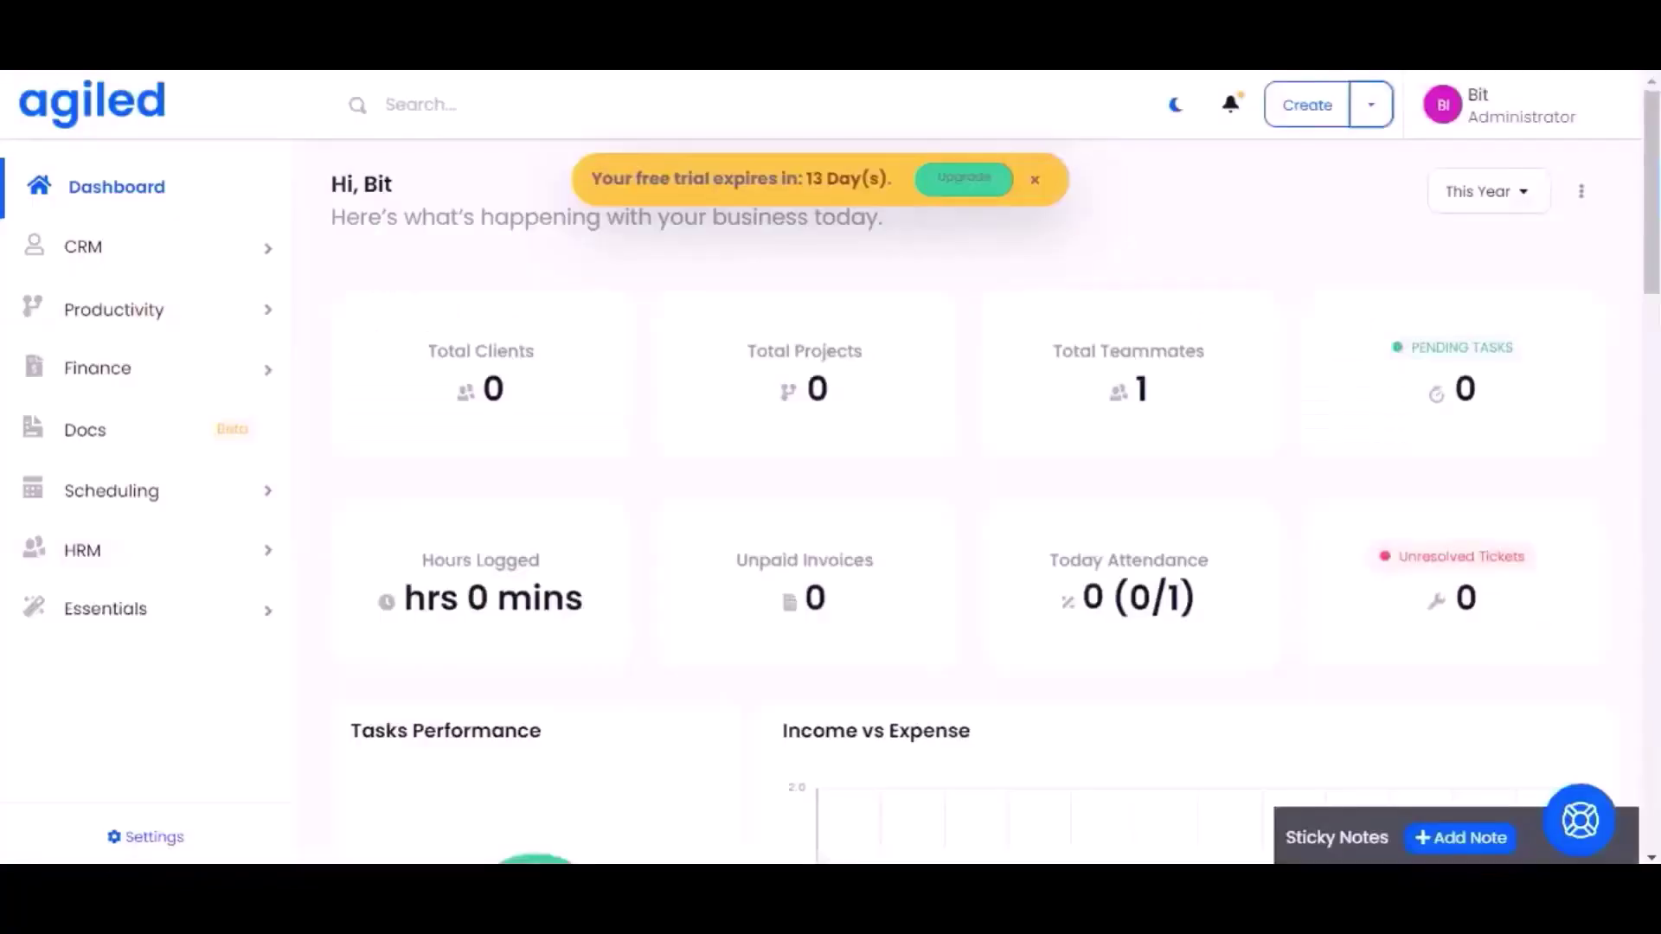
Step: Open the Bit Integrations Lead contact from Agiled's CRM Contacts list to confirm it was created
{"action": "left_click", "coordinate": [231, 254]}
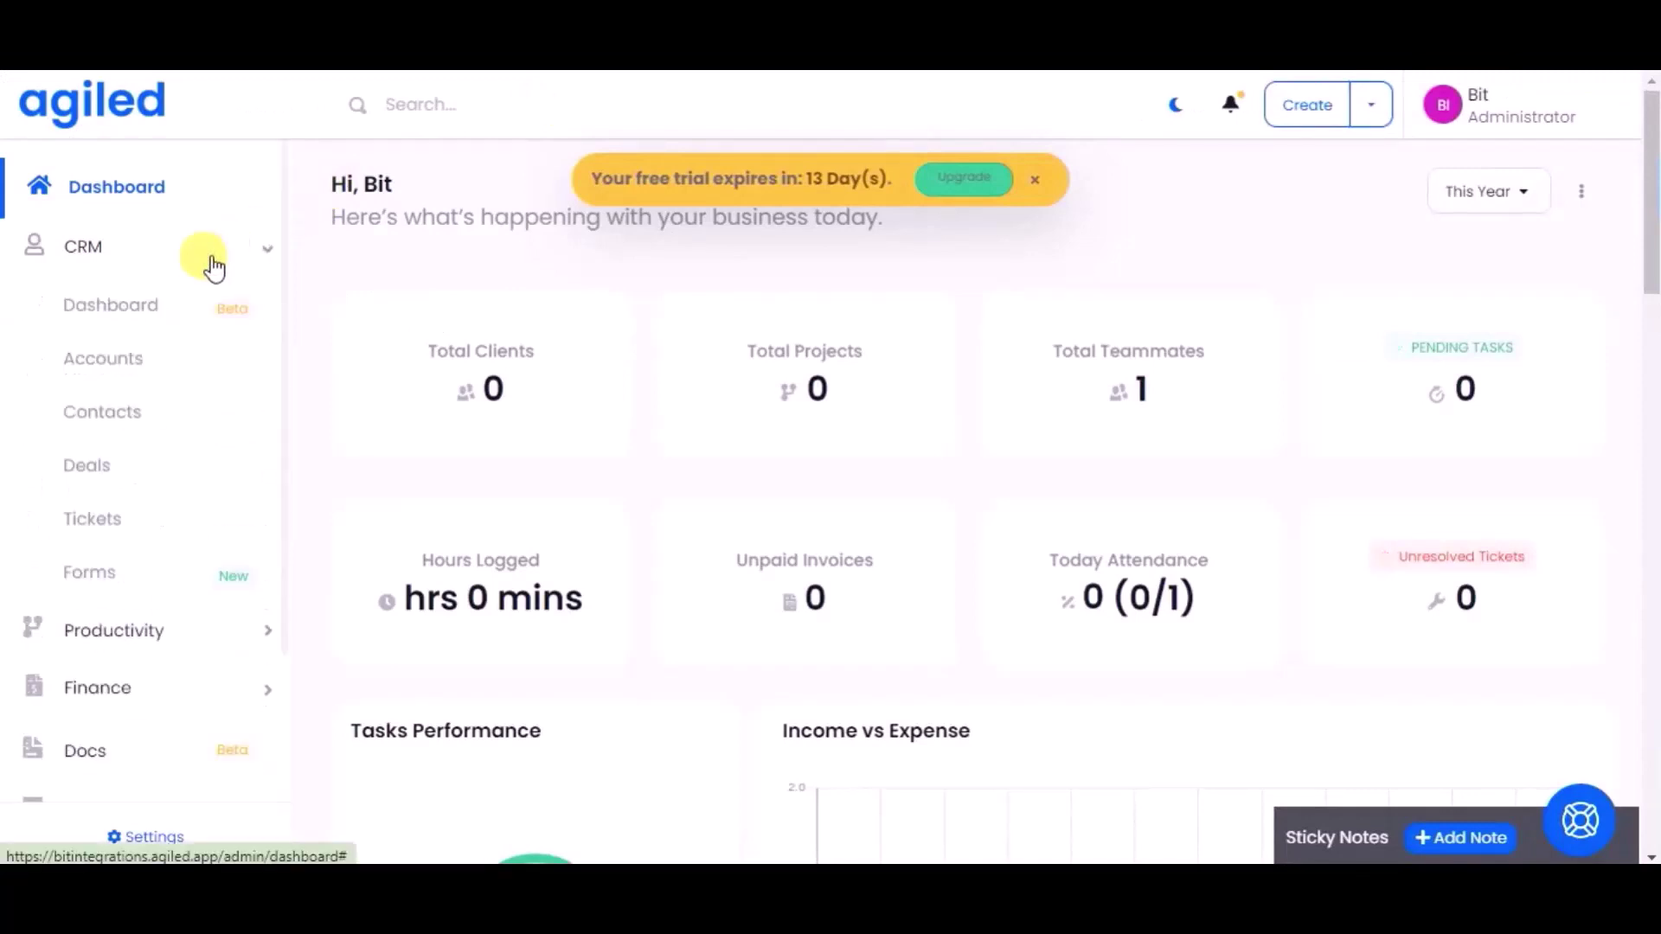
{"action": "left_click", "coordinate": [135, 420]}
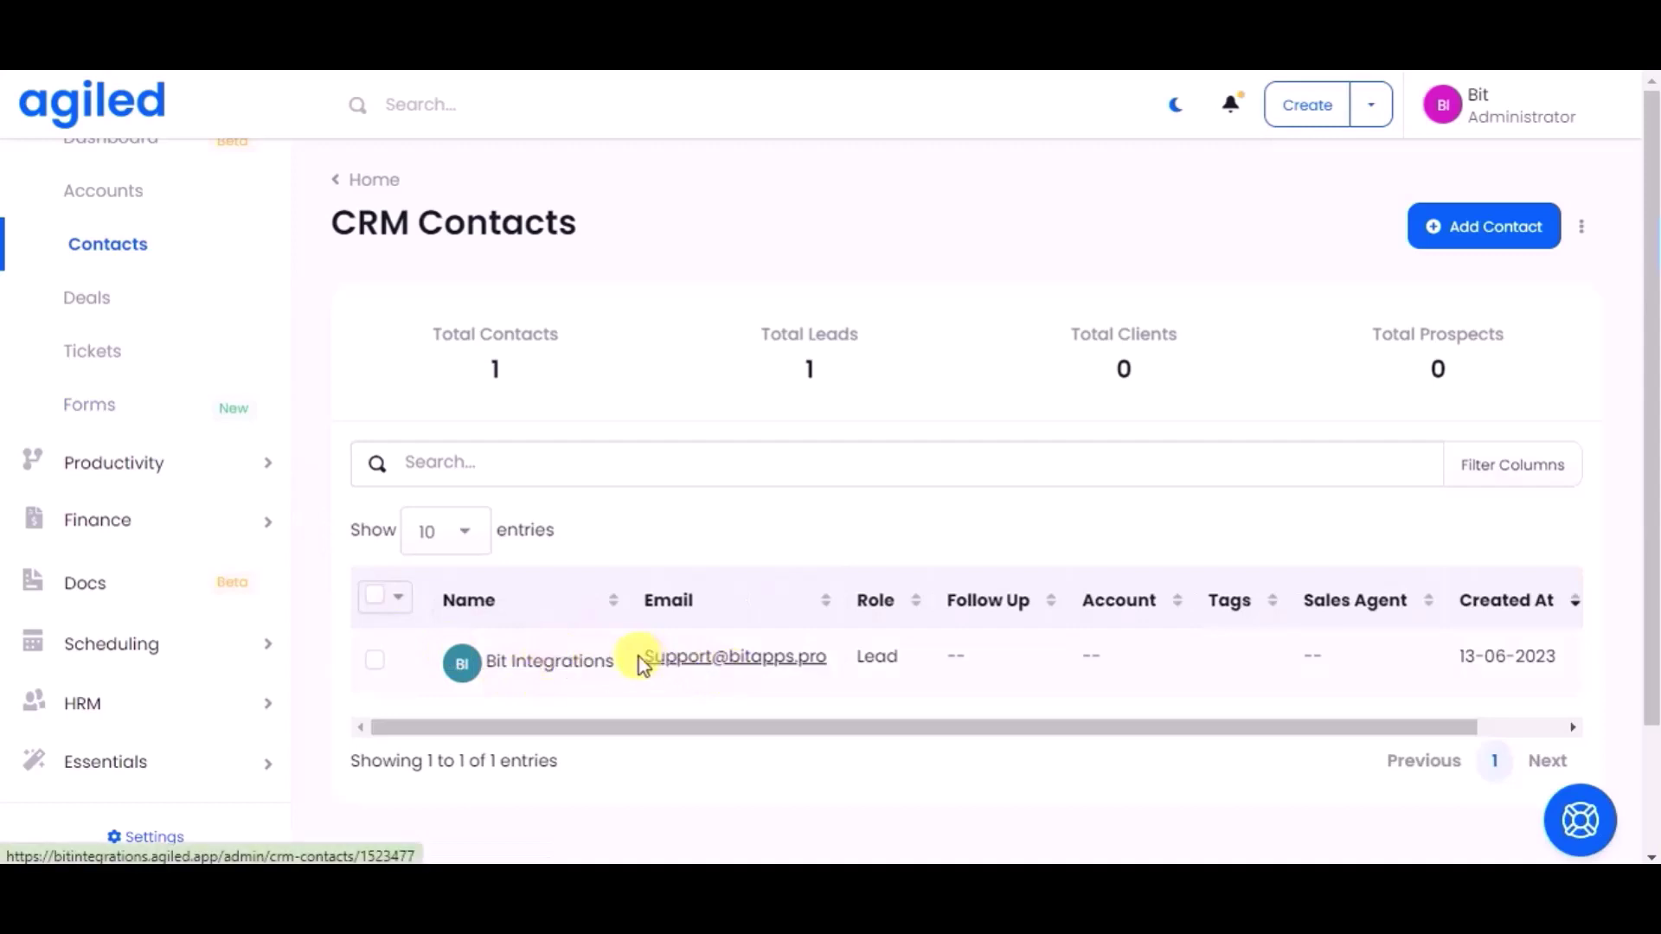
{"action": "left_click", "coordinate": [586, 666]}
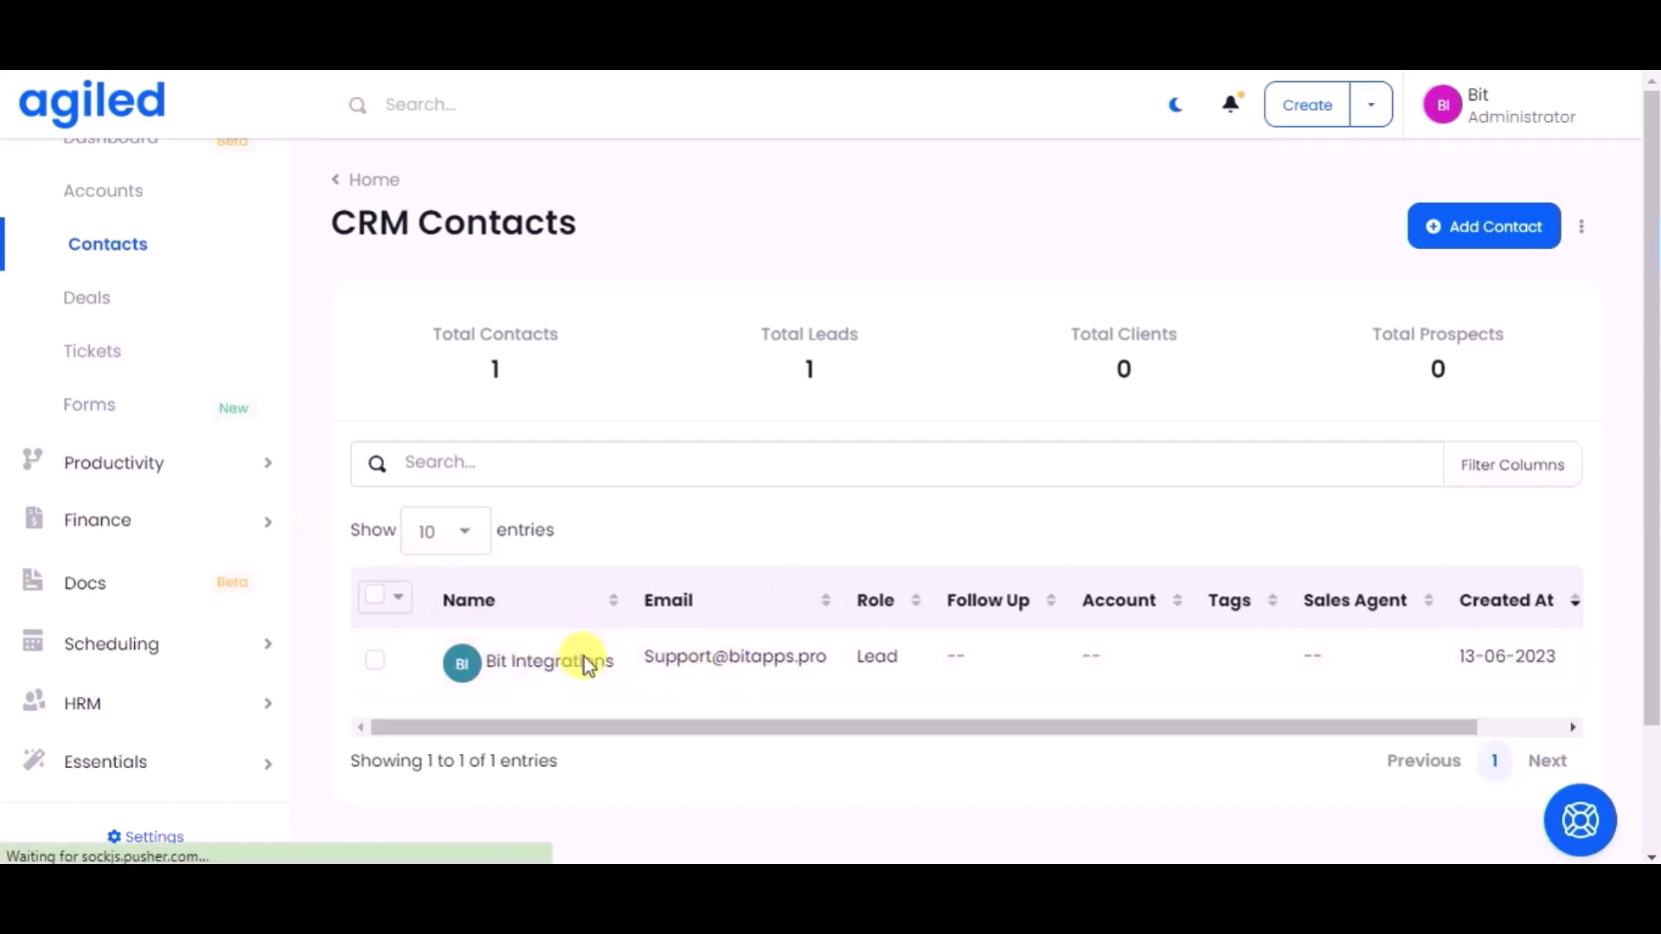